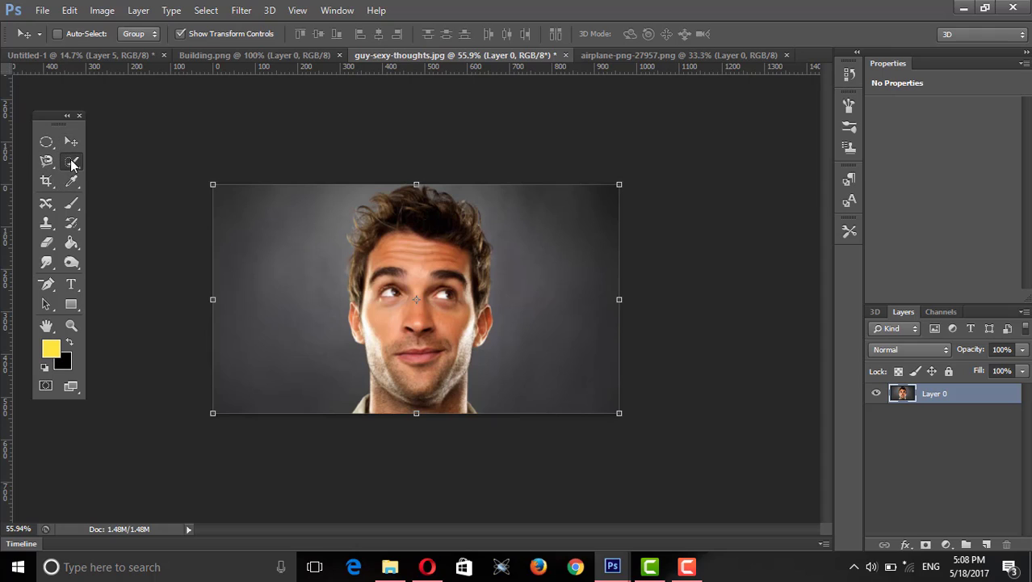
Step: Pick the Quick Selection tool to paint a selection on the portrait
left_click(71, 161)
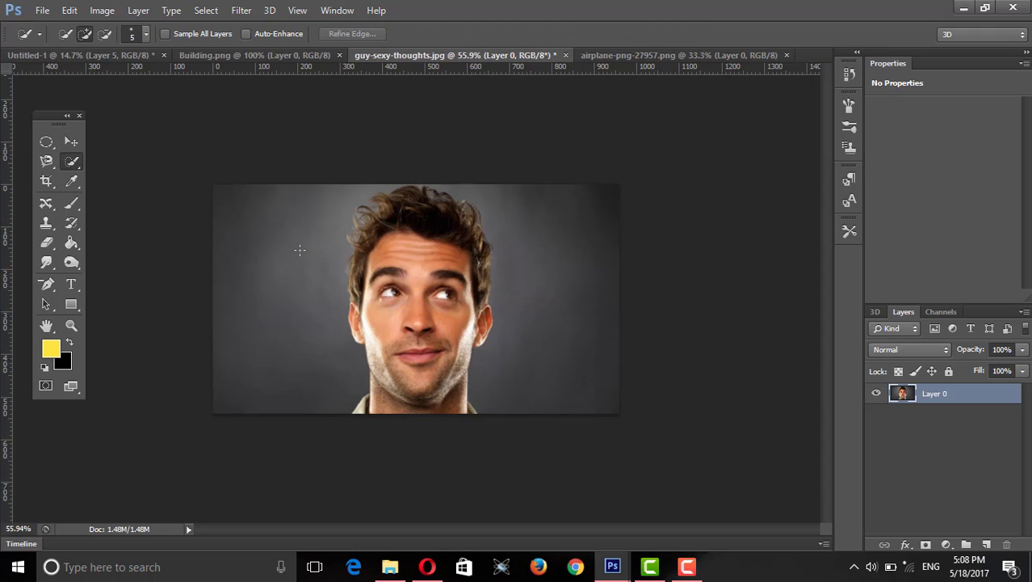
Step: Paint a quick selection over the face, hair, ear and cheek, trimming near the left cheek
left_click_drag(380, 242, 412, 347)
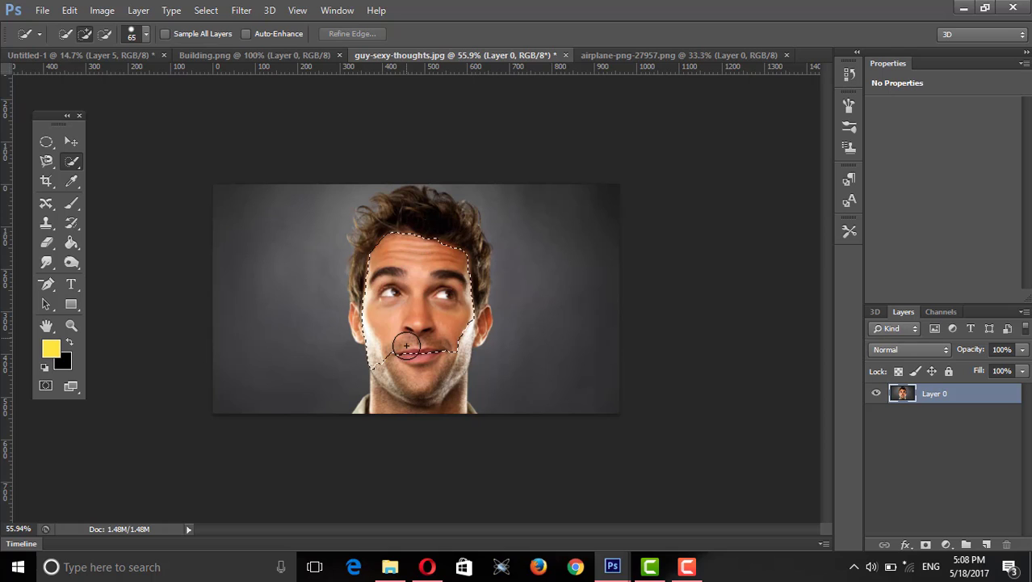
left_click_drag(472, 198, 458, 344)
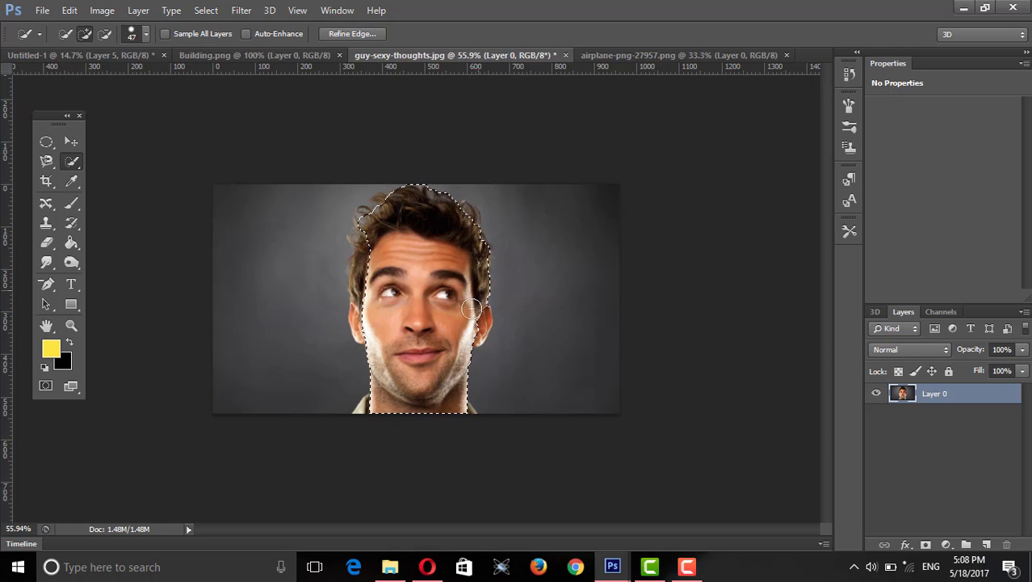
scroll(362, 415, "up", 2)
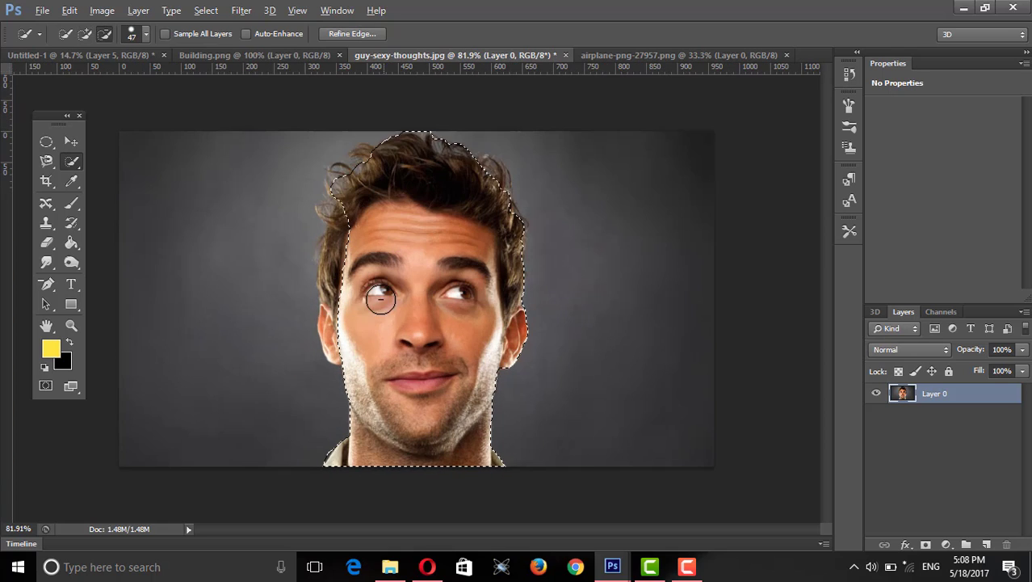
mouse_move(380, 296)
left_mouse_down()
mouse_move(342, 331)
mouse_move(346, 349)
left_mouse_up()
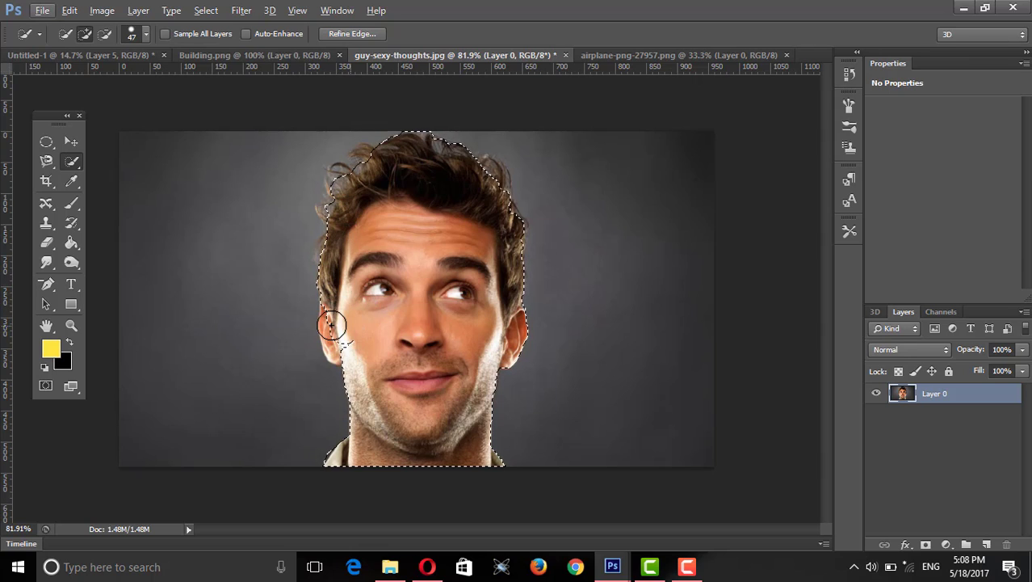
Step: Refine the top-left hair edge using a smaller brush and Alt-subtracting excess areas
right_click(387, 184, "alt")
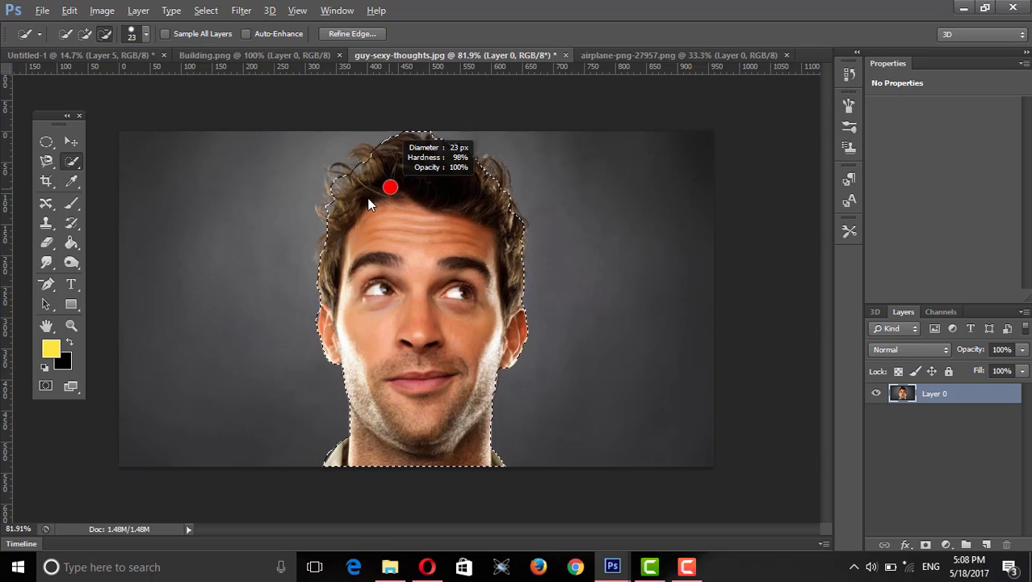
left_click_drag(347, 161, 347, 170)
key("alt")
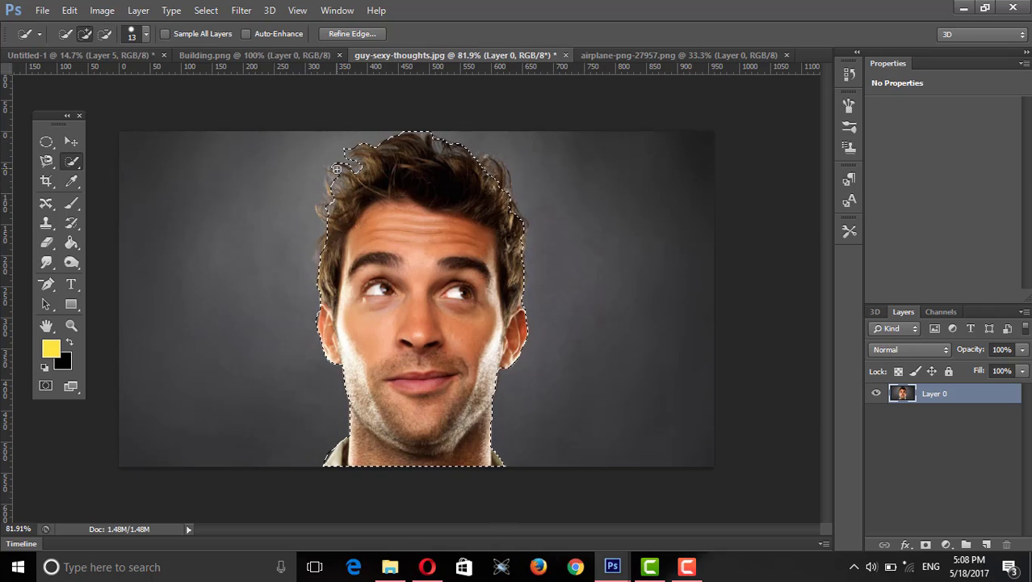
mouse_move(347, 171)
left_mouse_down()
mouse_move(331, 223)
mouse_move(321, 213)
left_mouse_up()
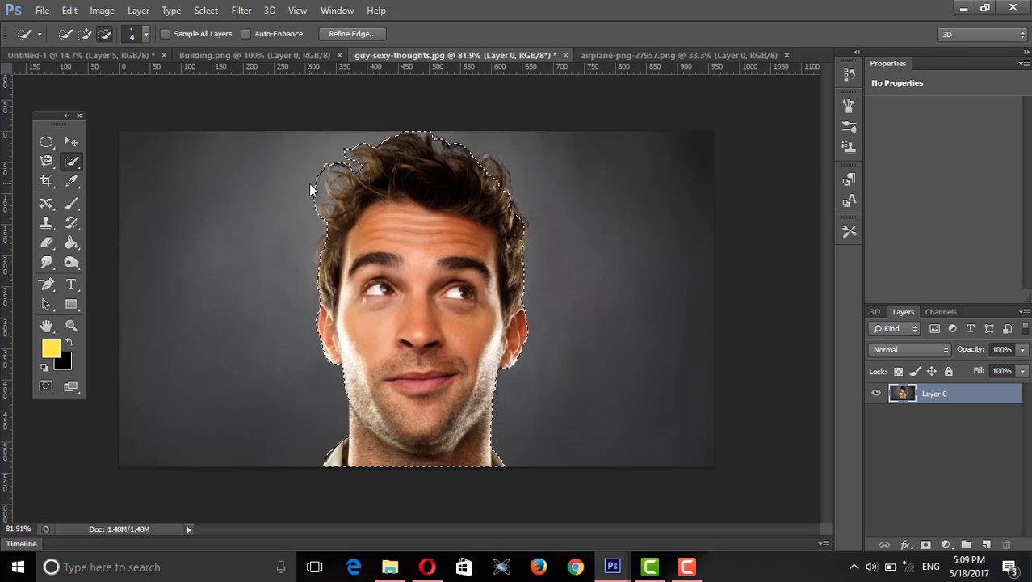
left_click_drag(311, 185, 470, 200)
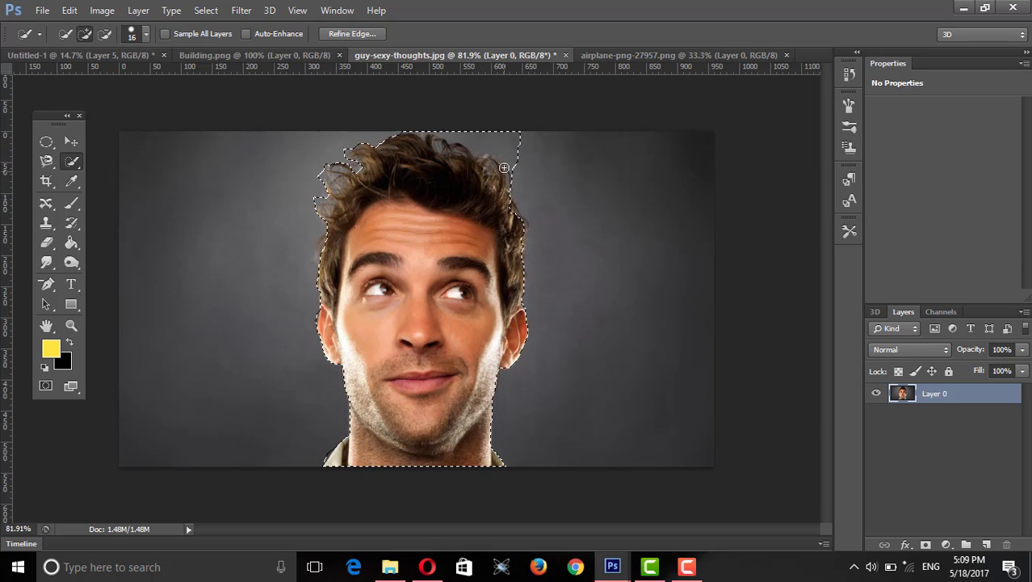
key("alt")
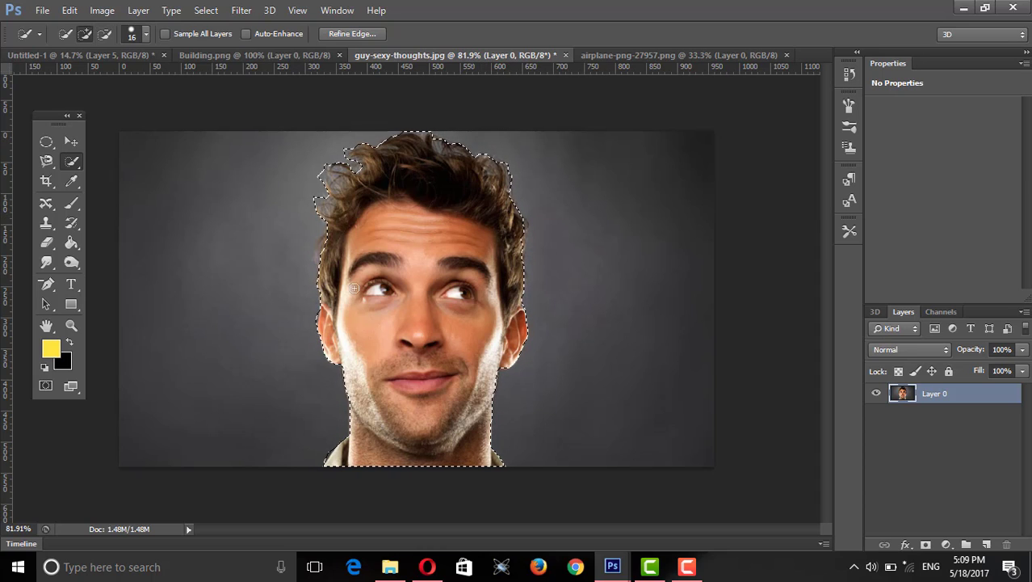
Step: Refine Edge at 3.1 px radius, brush the upper-left hairline, and output to New Layer with Layer Mask
left_click(367, 37)
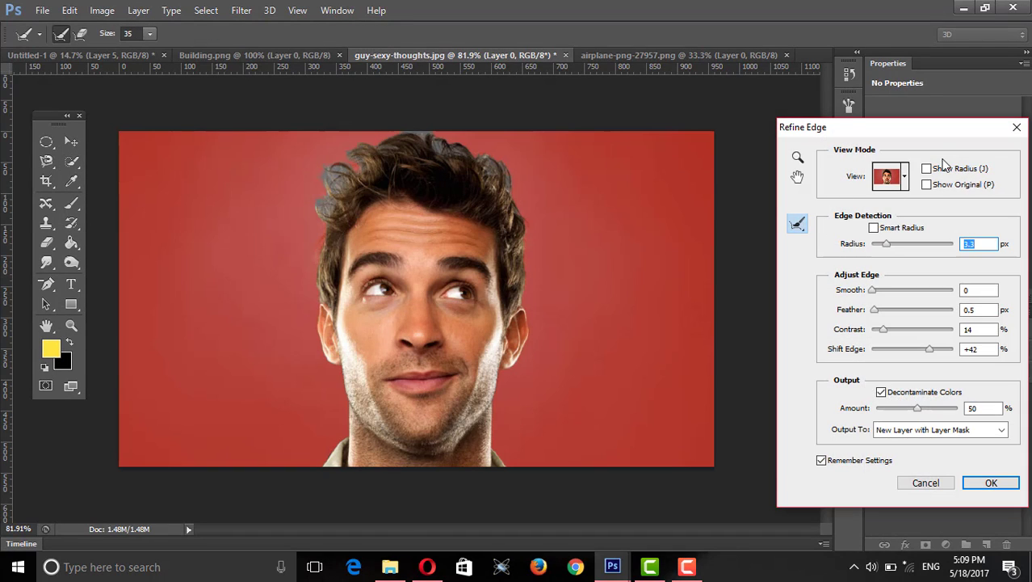
left_click_drag(887, 253, 879, 257)
left_click(334, 171)
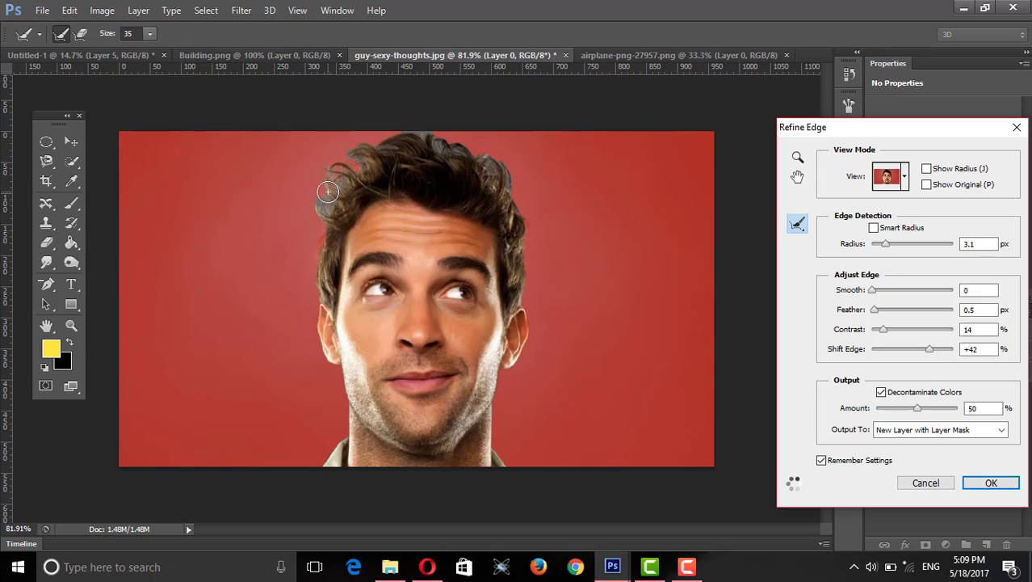
mouse_move(323, 212)
left_mouse_down()
mouse_move(338, 214)
mouse_move(411, 143)
mouse_move(489, 150)
mouse_move(472, 146)
mouse_move(513, 180)
mouse_move(496, 155)
mouse_move(489, 179)
mouse_move(458, 143)
mouse_move(488, 157)
mouse_move(463, 175)
left_mouse_up()
mouse_move(344, 162)
left_mouse_down()
mouse_move(357, 153)
mouse_move(351, 176)
left_mouse_up()
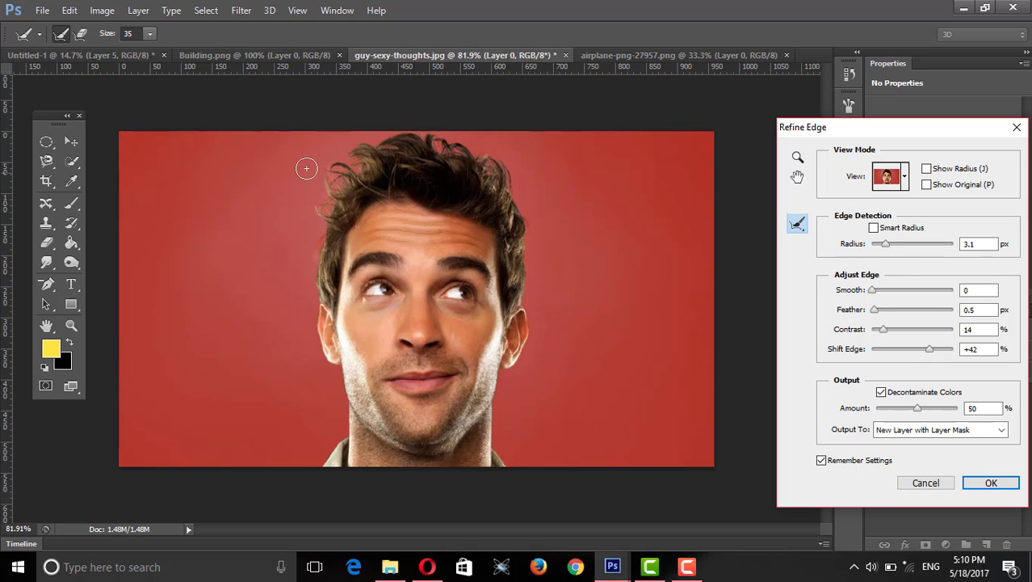
left_click(991, 482)
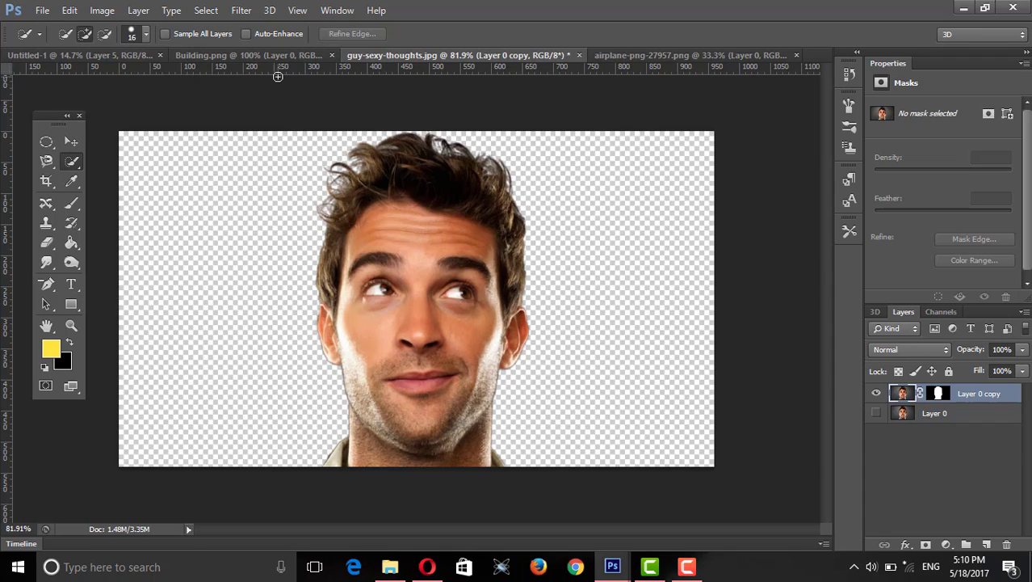
Step: Create a new International Paper A4 document (Untitled-2), then return to the portrait
left_click(42, 10)
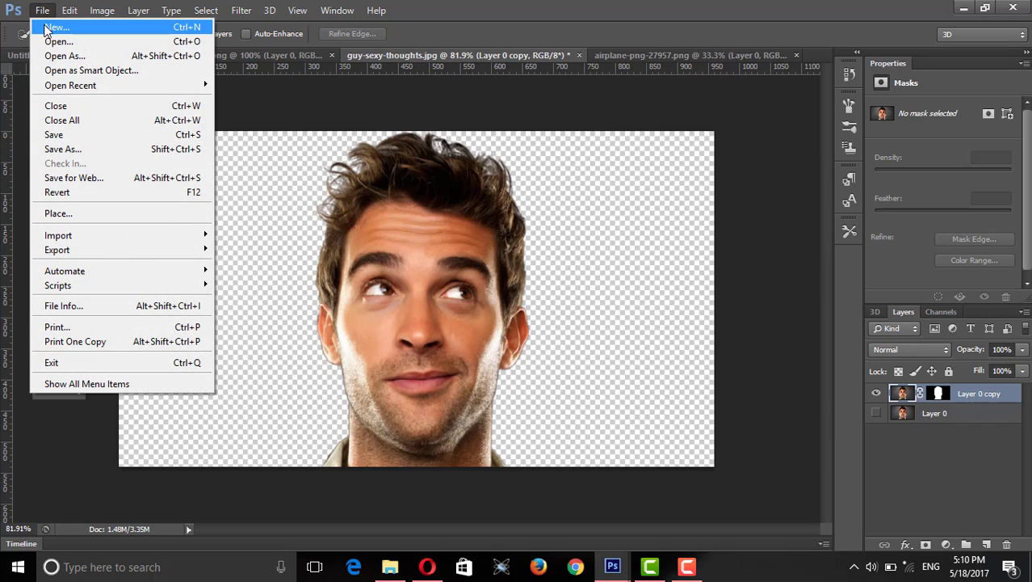
left_click(65, 27)
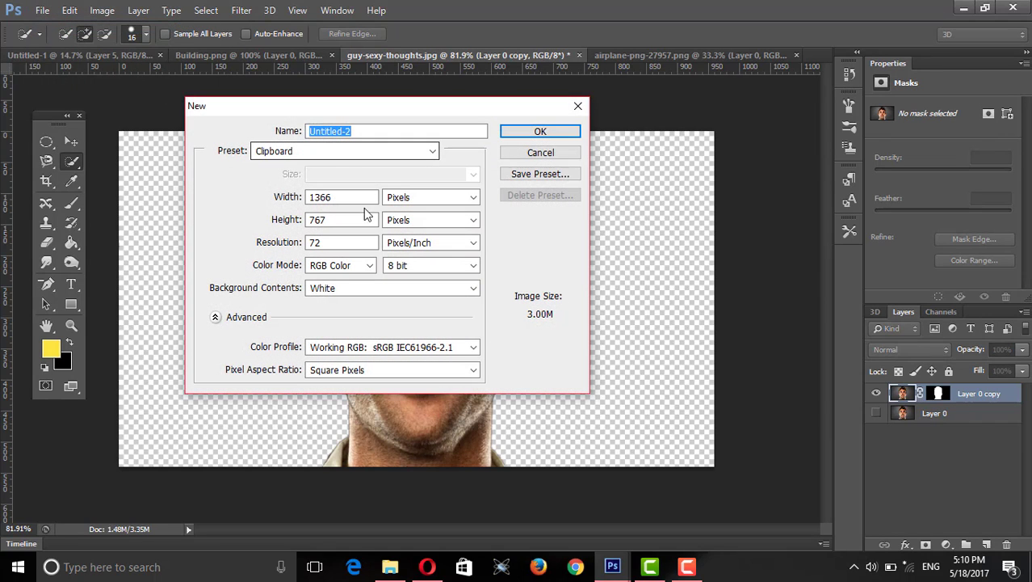
left_click(372, 151)
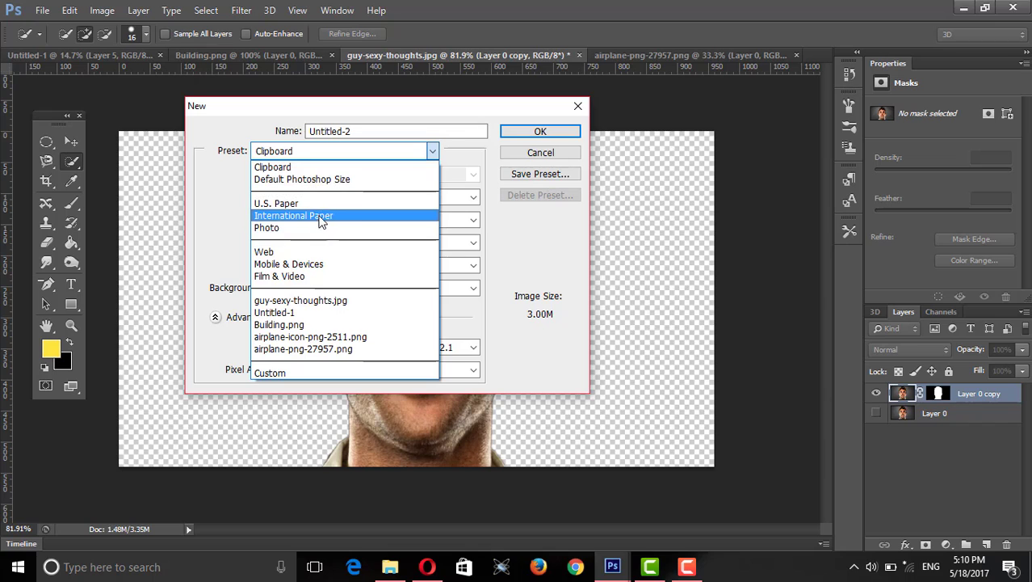
left_click(321, 216)
left_click(336, 174)
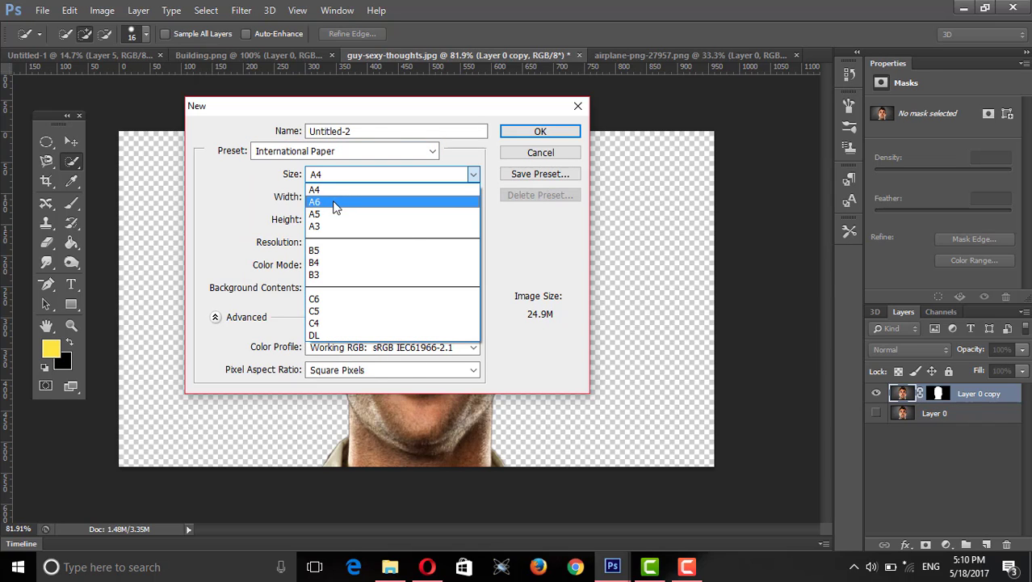
left_click(317, 190)
left_click(537, 131)
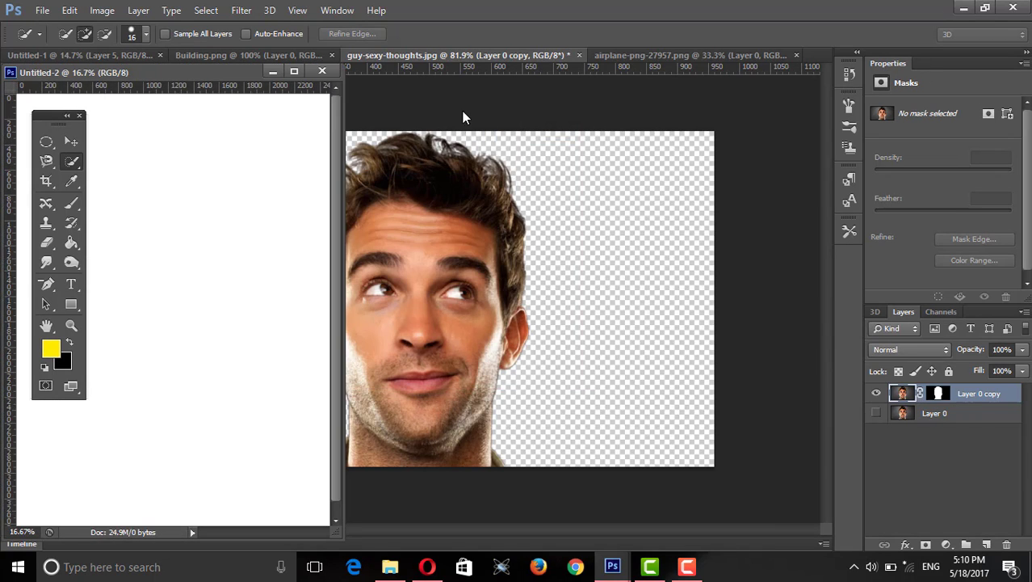
left_click(512, 214)
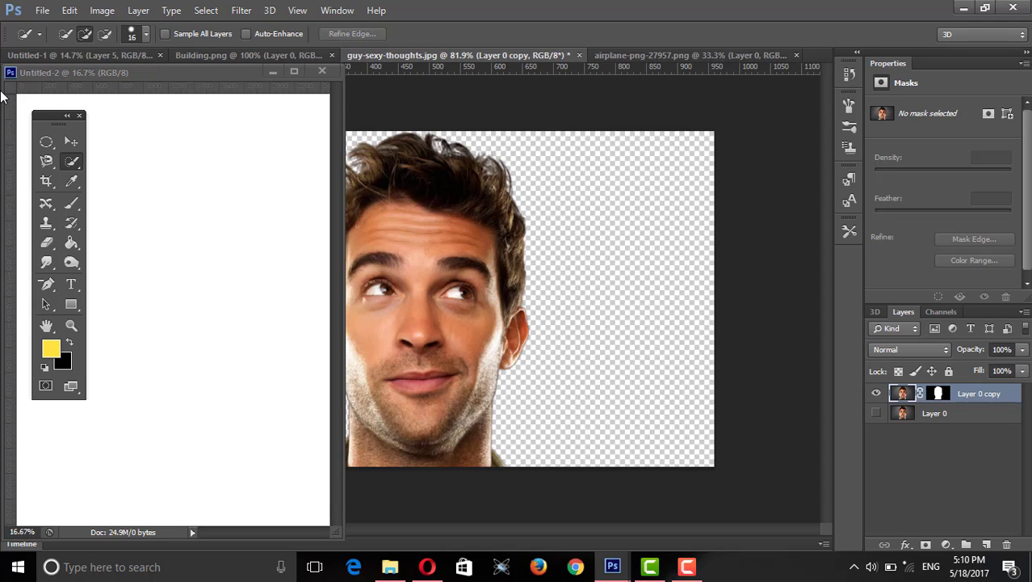
Step: Move the cut-out head layer into Untitled-2 and dock that document as a tab
left_click(71, 143)
mouse_move(478, 216)
left_mouse_down()
mouse_move(248, 238)
mouse_move(249, 226)
left_mouse_up()
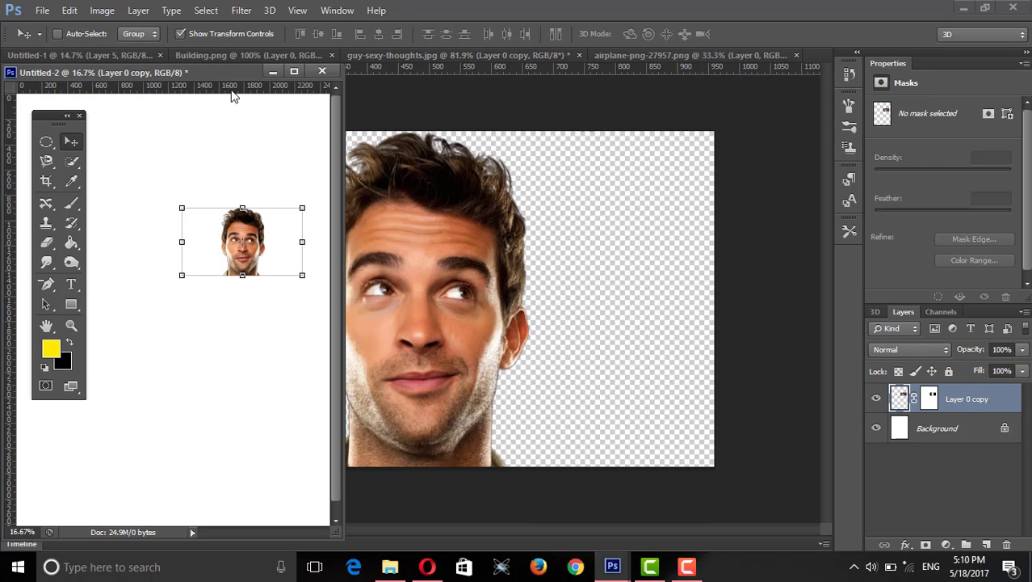
left_click_drag(226, 78, 691, 58)
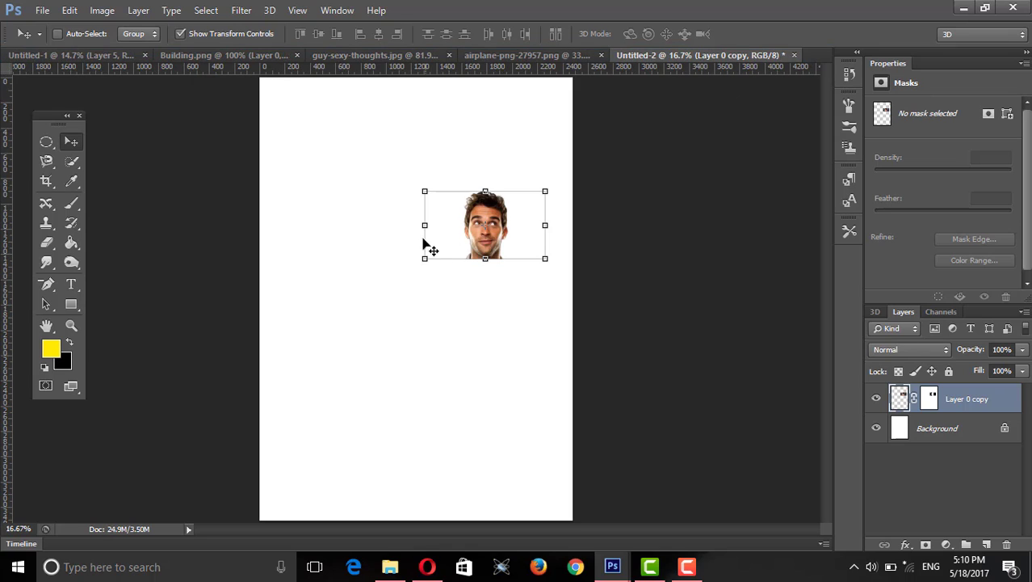
Step: Scale the head to about 466%, centred low on the page, and apply the transform
left_click_drag(425, 258, 311, 491)
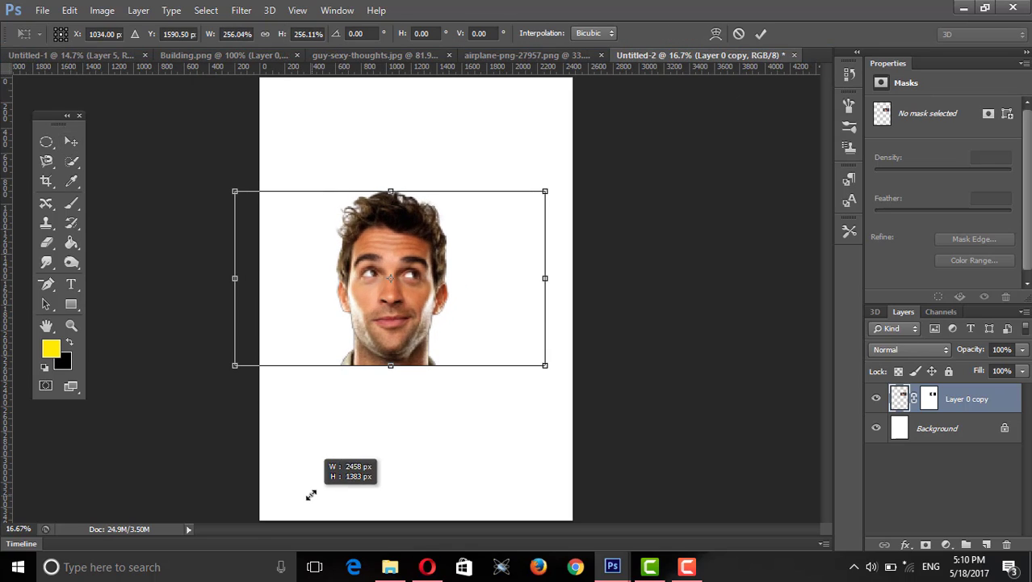
left_click_drag(390, 277, 386, 436)
left_click_drag(412, 255, 399, 410)
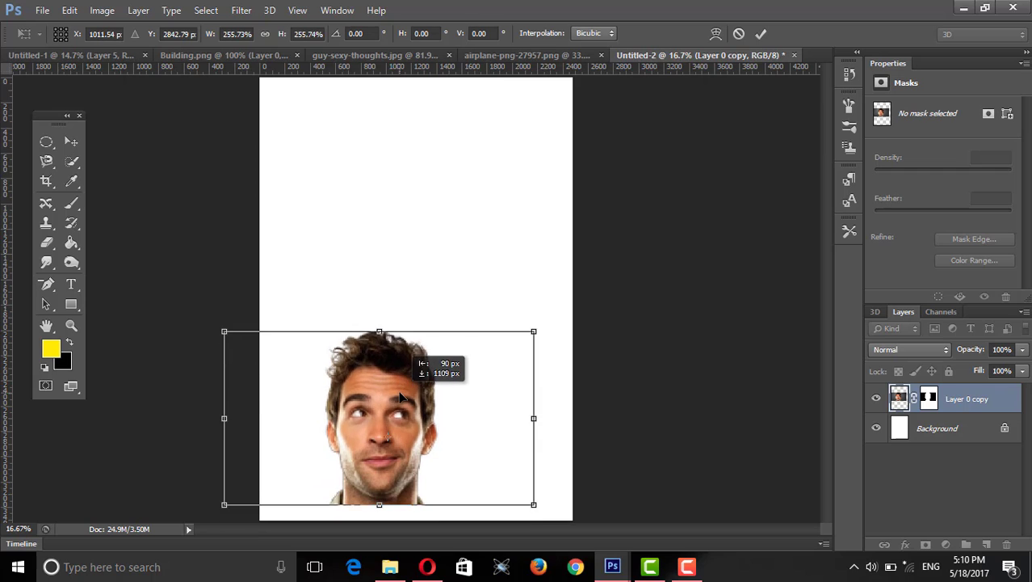
left_click_drag(527, 346, 695, 243)
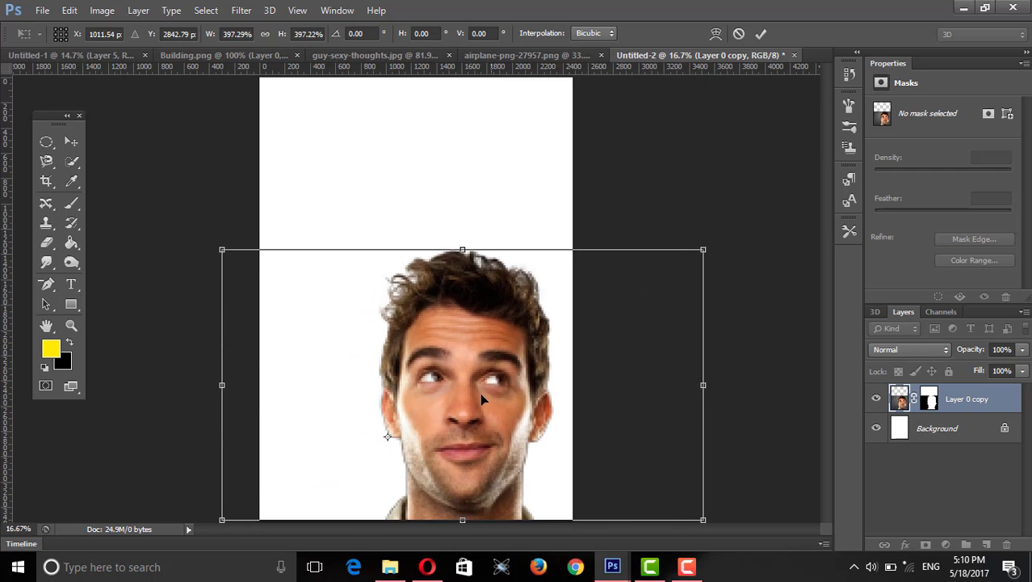
left_click_drag(482, 394, 433, 396)
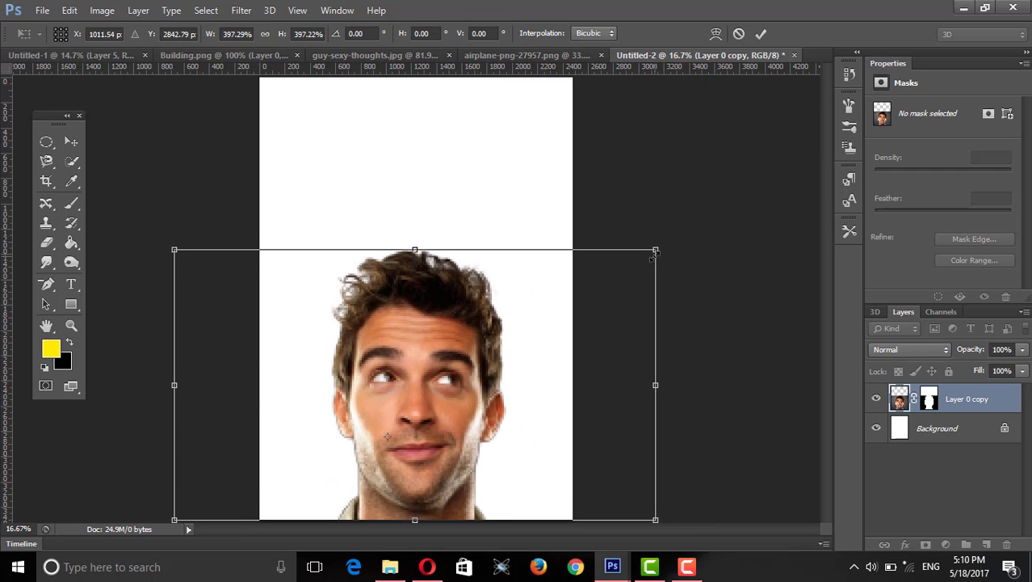
left_click_drag(654, 250, 739, 202)
left_click_drag(444, 396, 404, 400)
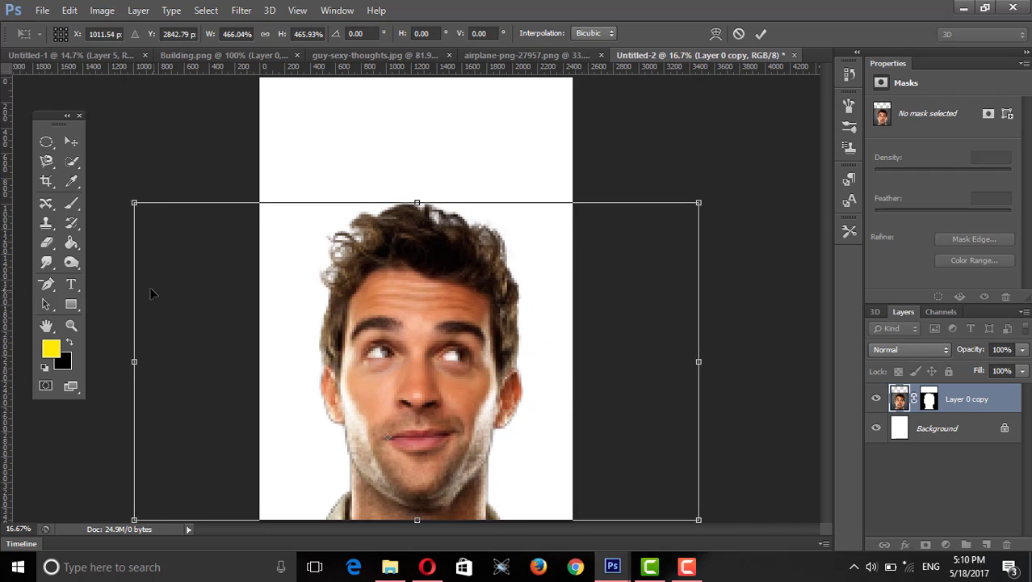
left_click(71, 141)
left_click(442, 224)
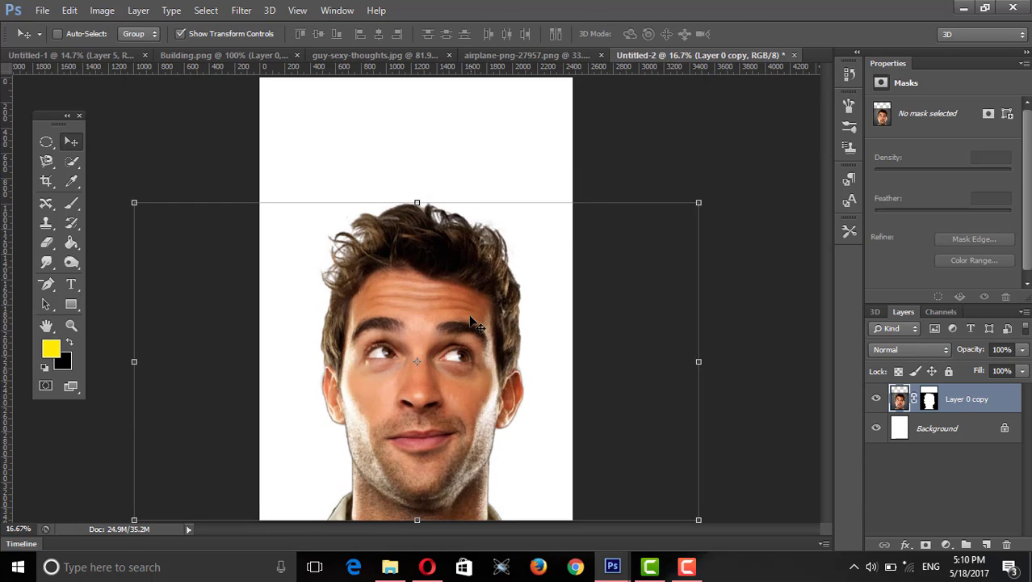
left_click_drag(476, 320, 466, 315)
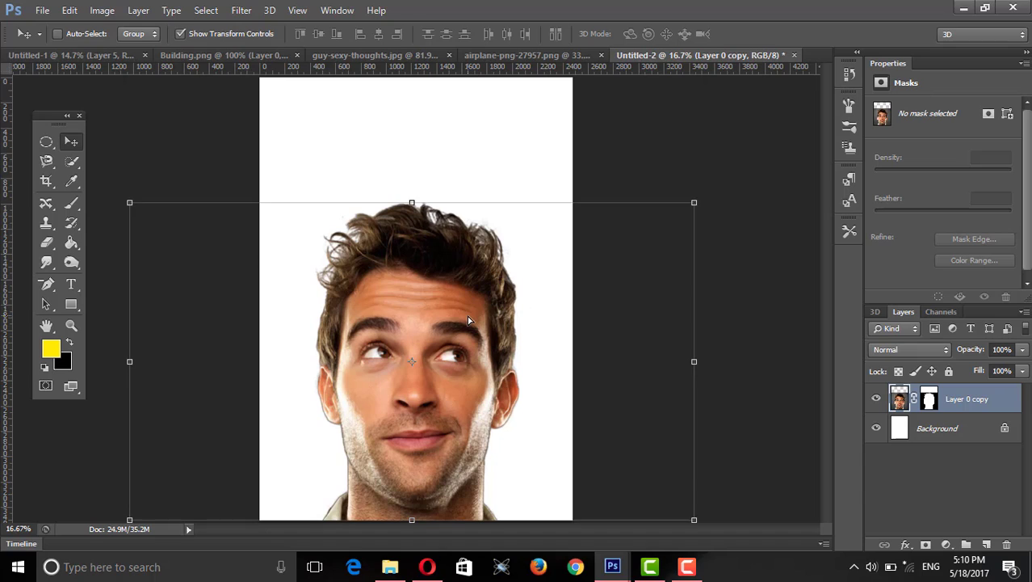
Step: Draw an elliptical marquee across the top of the man's hair
left_click(46, 142)
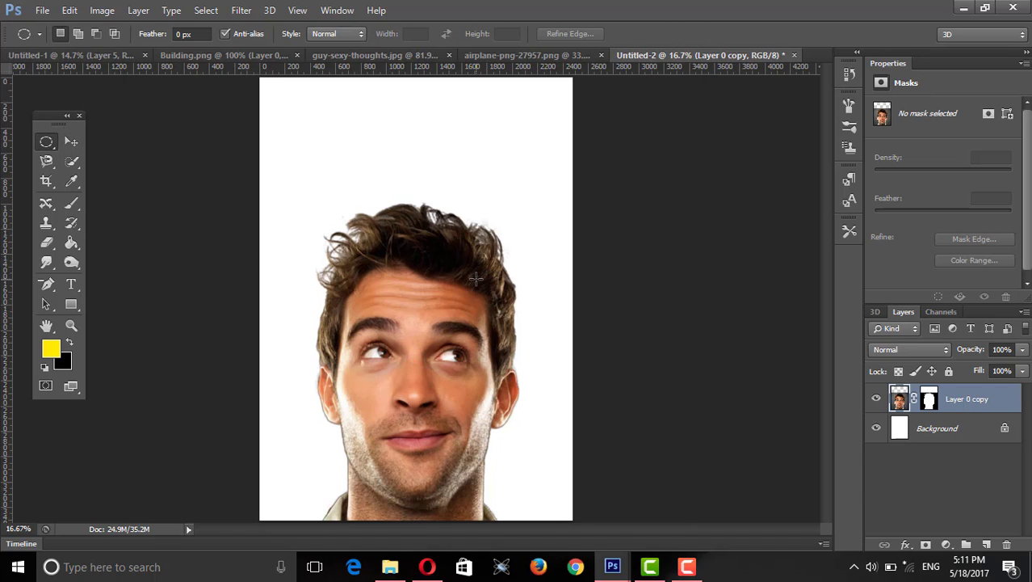
key("ctrl+minus")
key("ctrl+minus")
key("ctrl+plus")
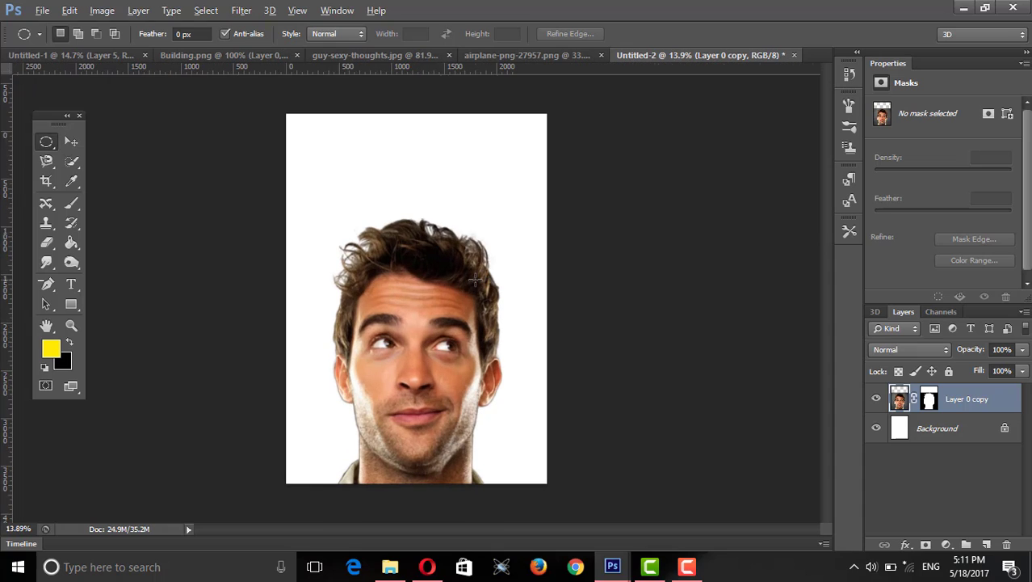
key("alt")
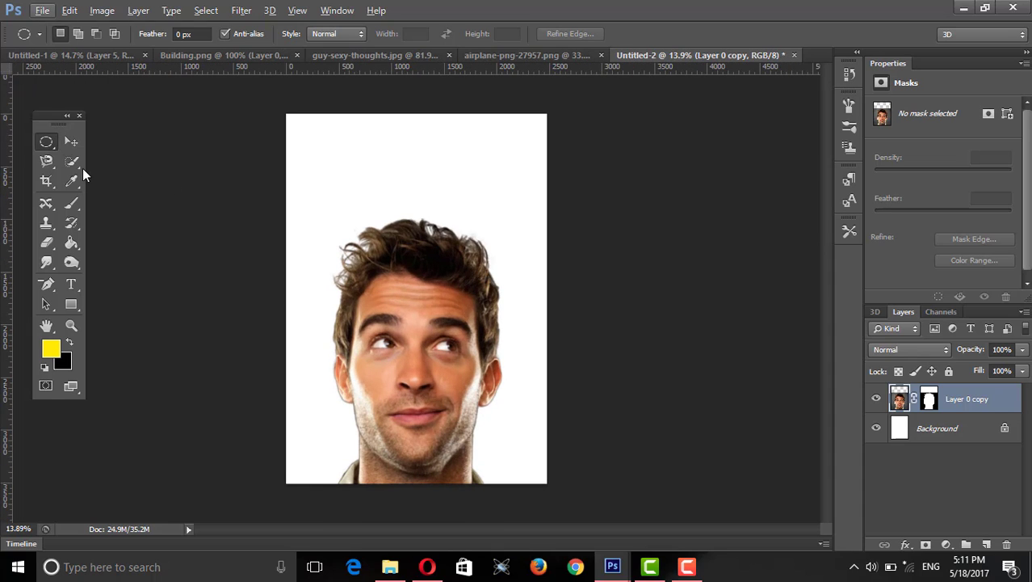
left_click(71, 163)
left_click(47, 142)
left_click_drag(315, 220, 530, 295)
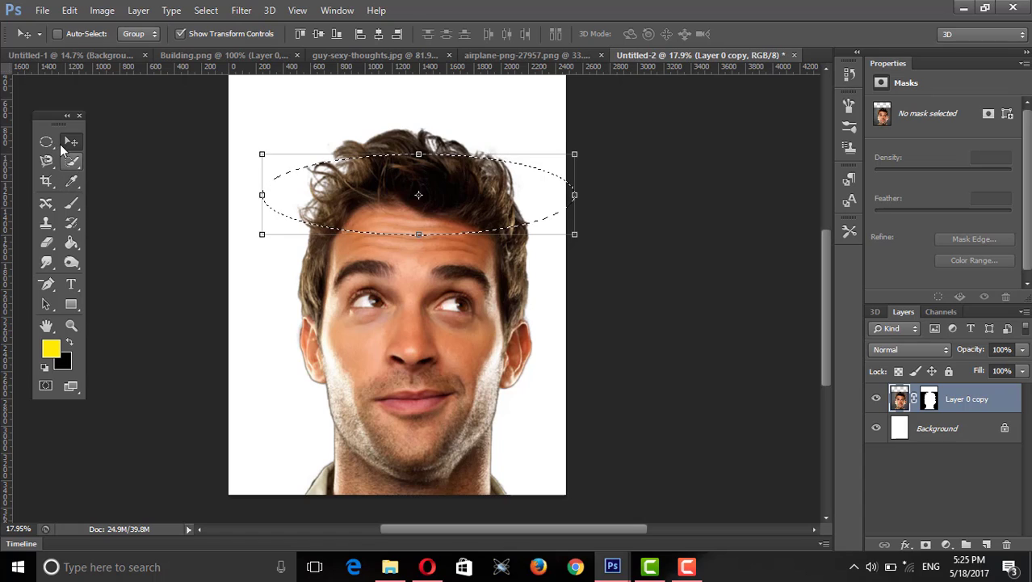
Step: Delete the hair inside the oval, shift it up, delete again, and deselect
left_click(47, 142)
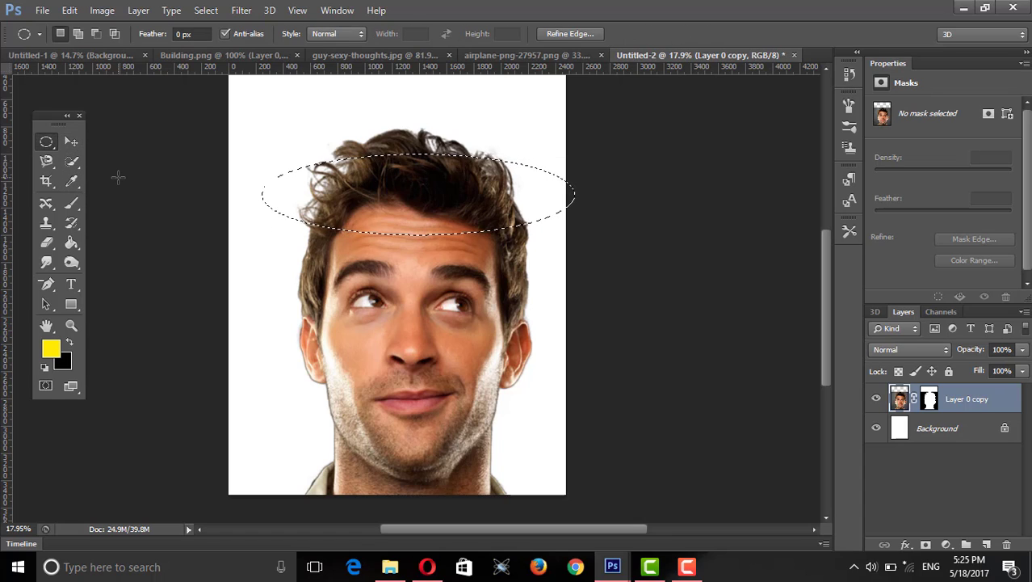
key("Delete")
left_click_drag(383, 200, 384, 165)
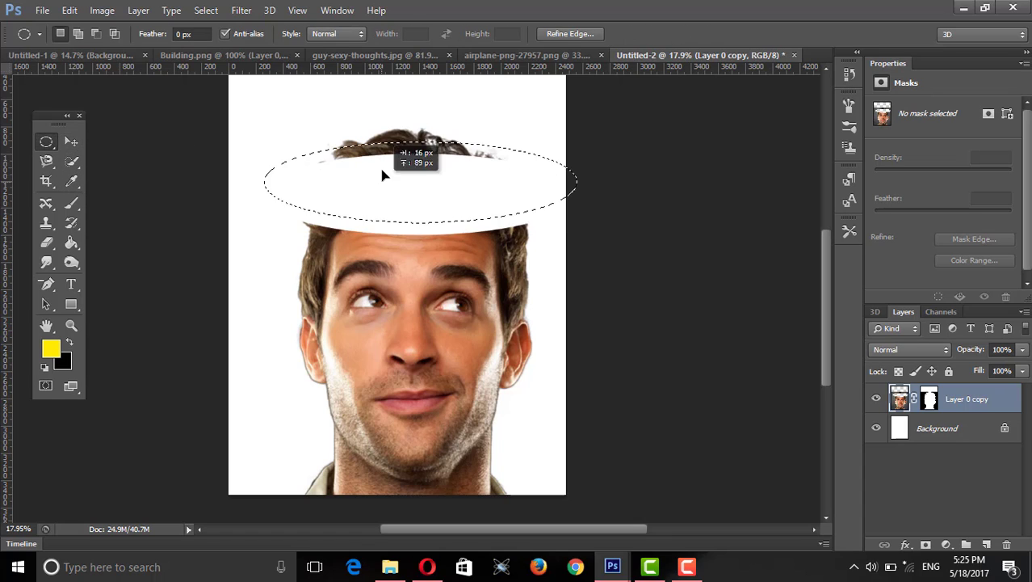
key("Delete")
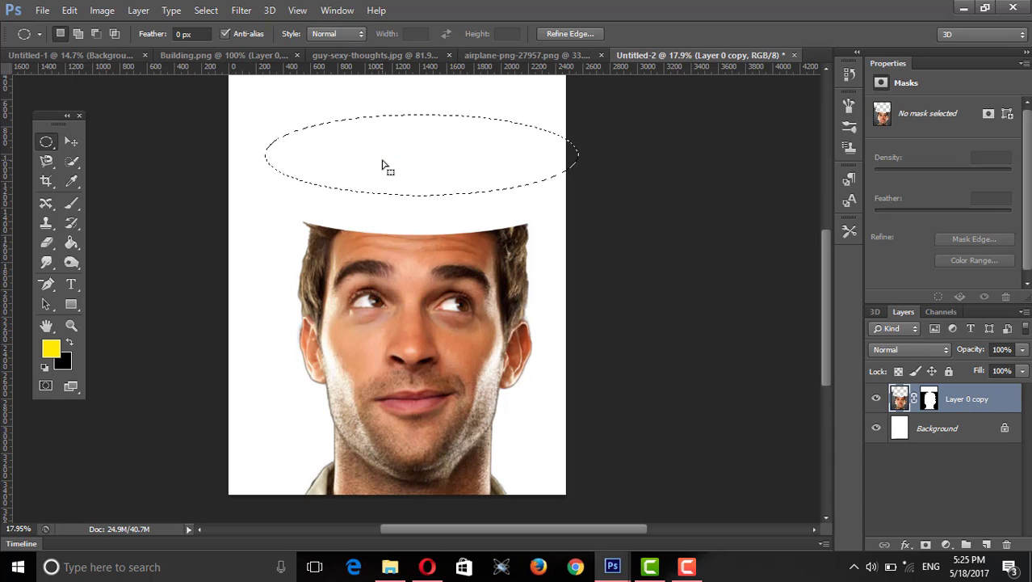
left_click(329, 142)
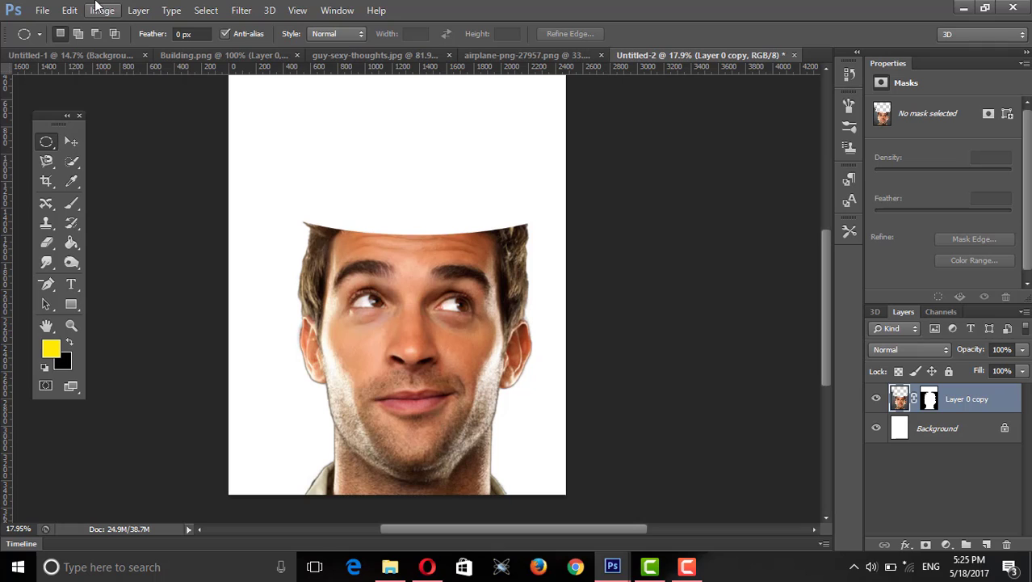
Step: Apply Reduce Noise at Strength 10 with Preserve Details 0% to the face
left_click(240, 14)
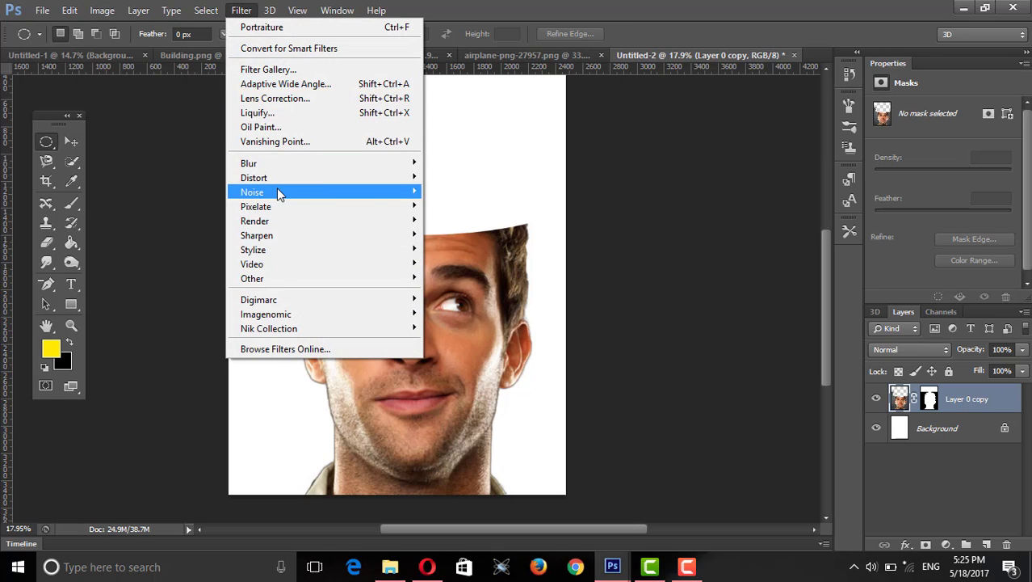
mouse_move(252, 192)
left_click(464, 250)
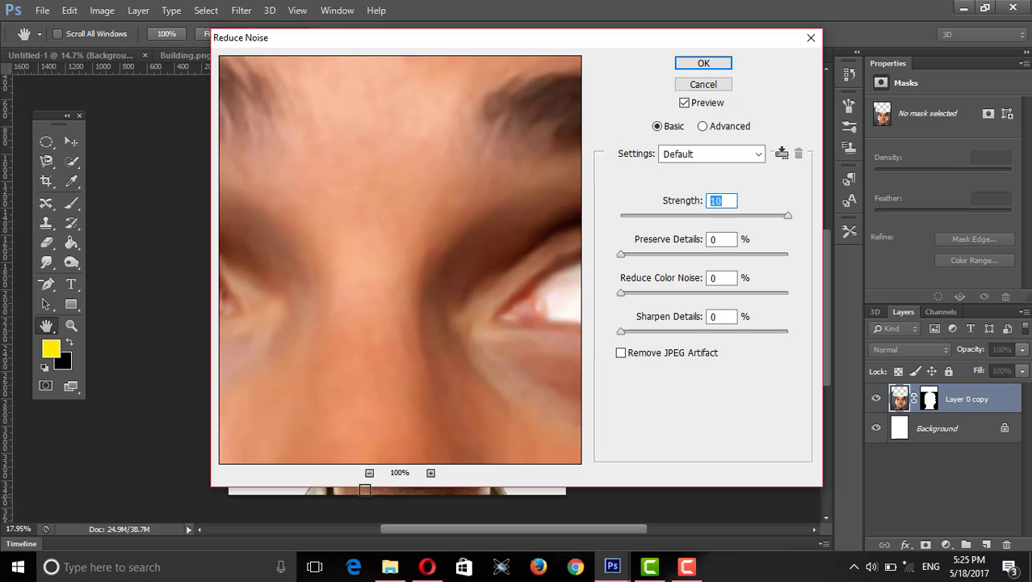
left_click(369, 473)
left_click(720, 65)
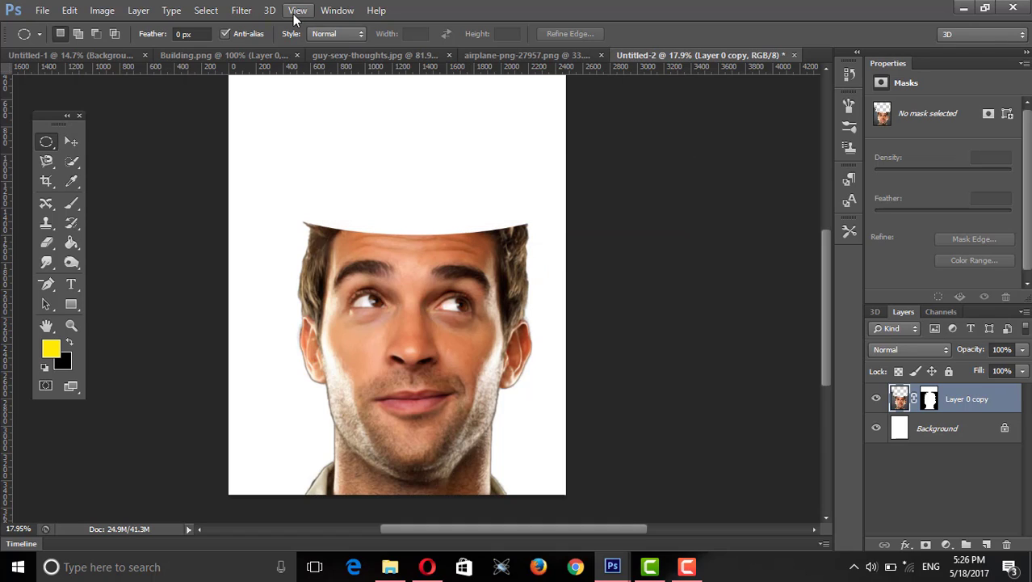
Step: Run Imagenomic Portraiture with the Smoothing: High preset on Layer 0 copy
left_click(243, 10)
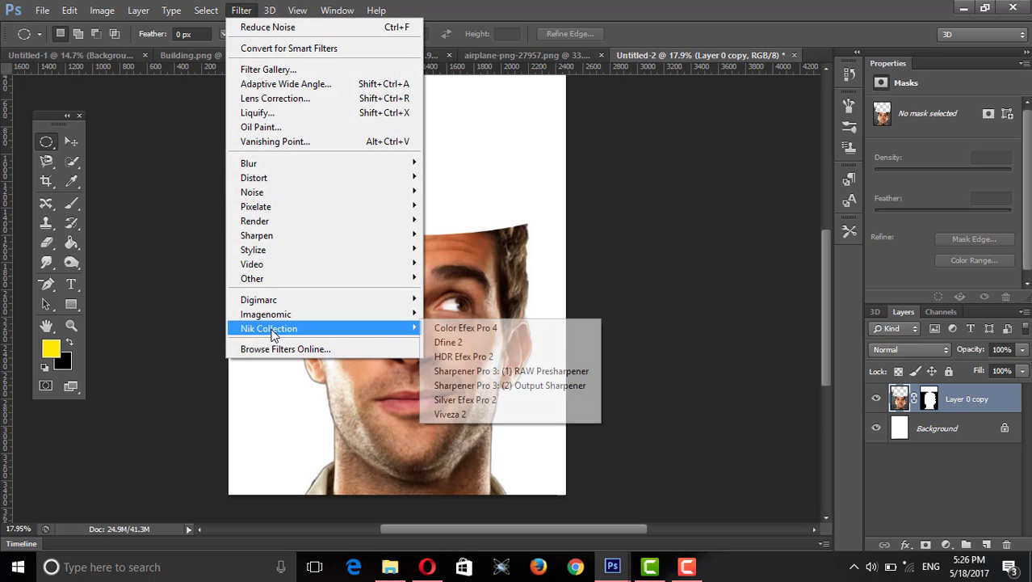
mouse_move(266, 314)
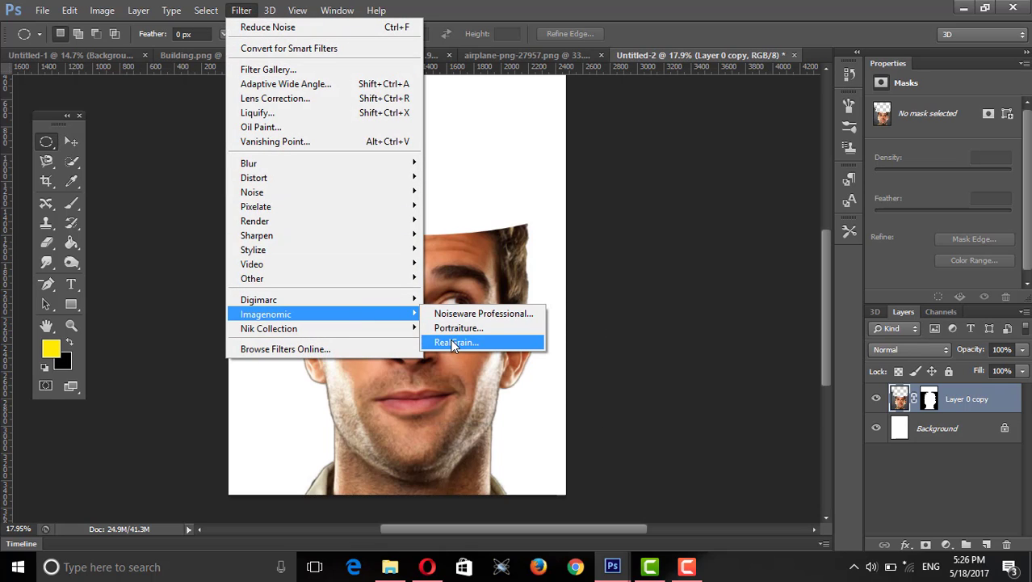
left_click(454, 328)
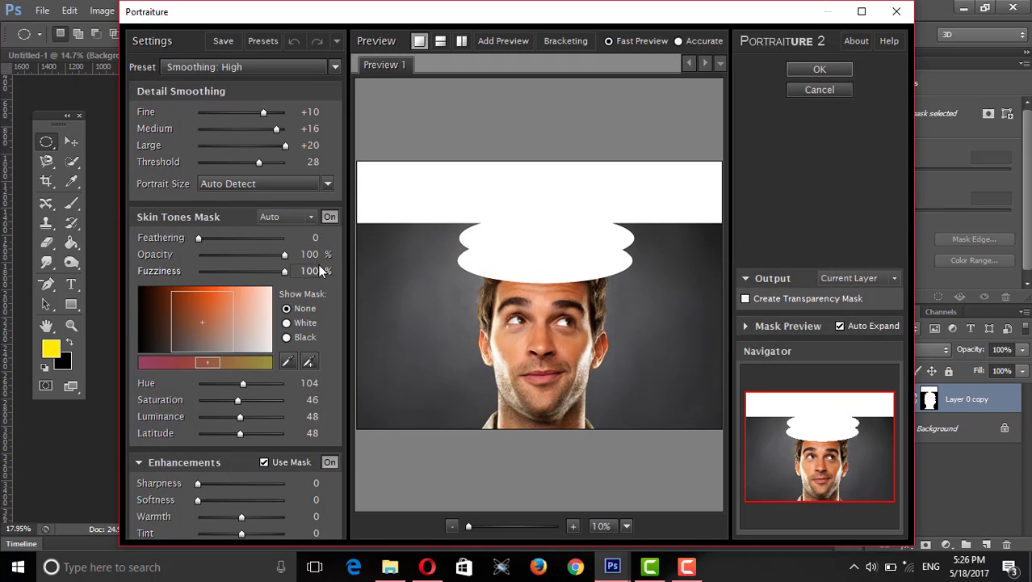
left_click(256, 69)
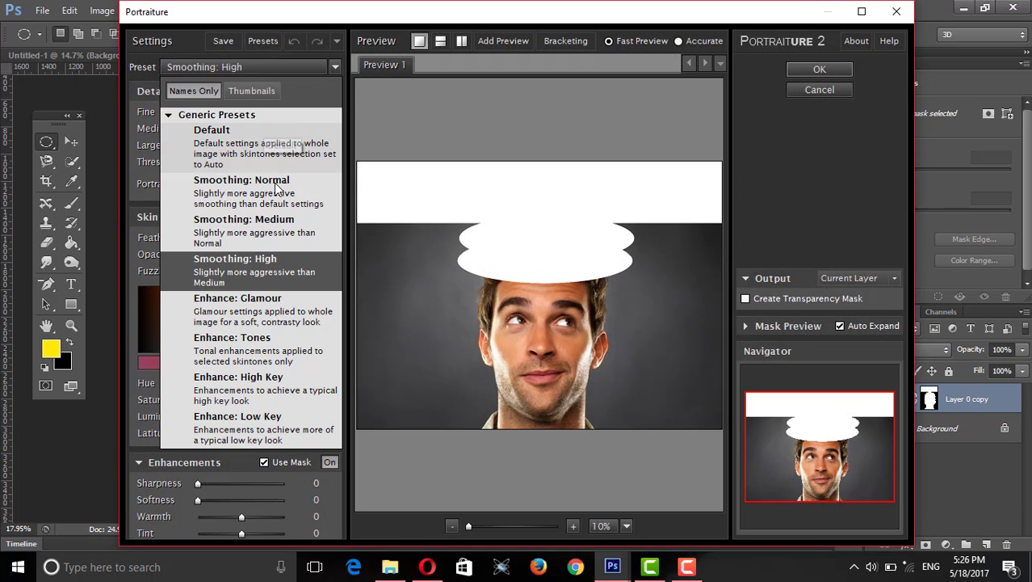
left_click(265, 277)
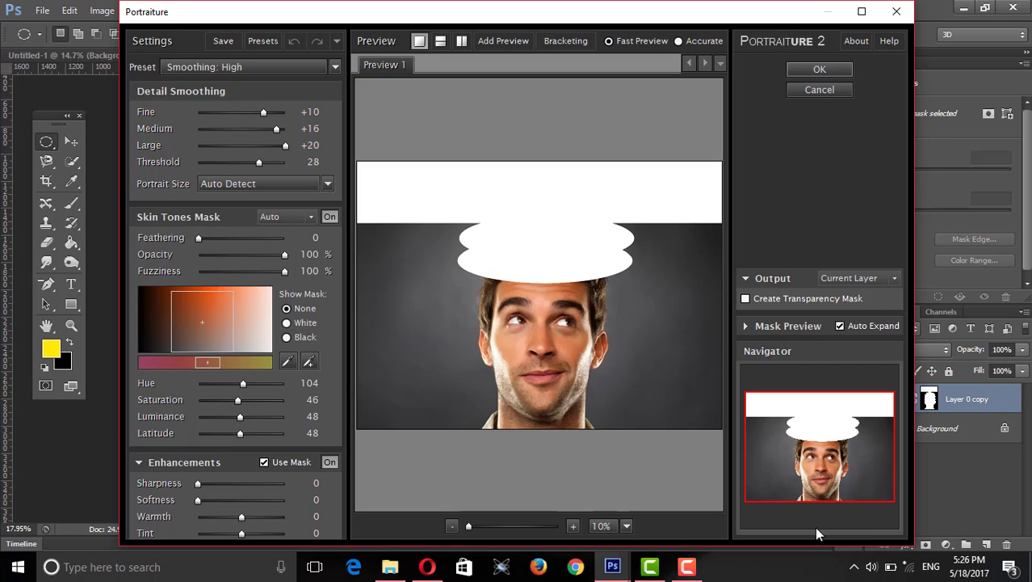
left_click(824, 72)
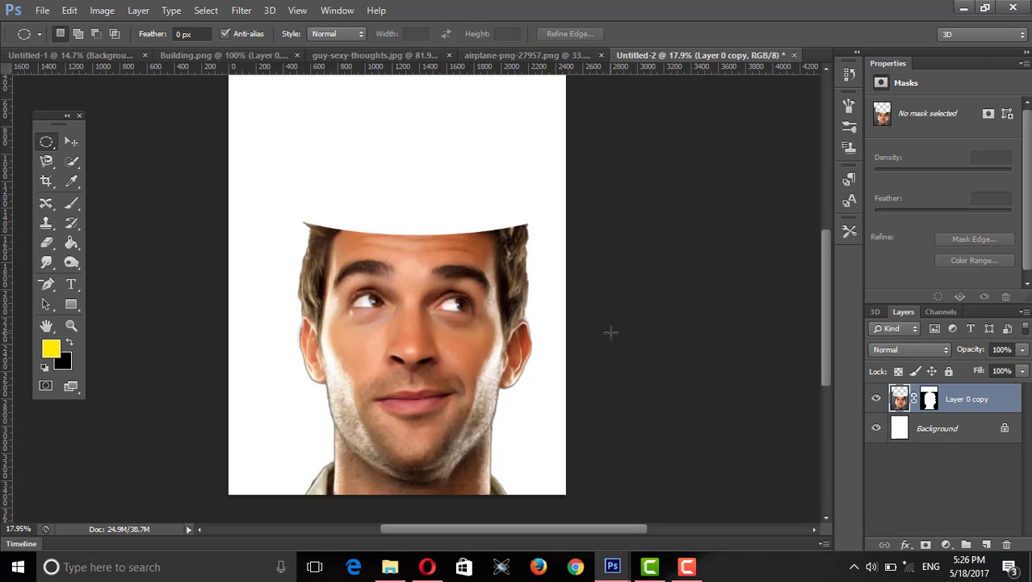
Step: Open the park-hyatt-morning-shot.jpg city photo
left_click(42, 10)
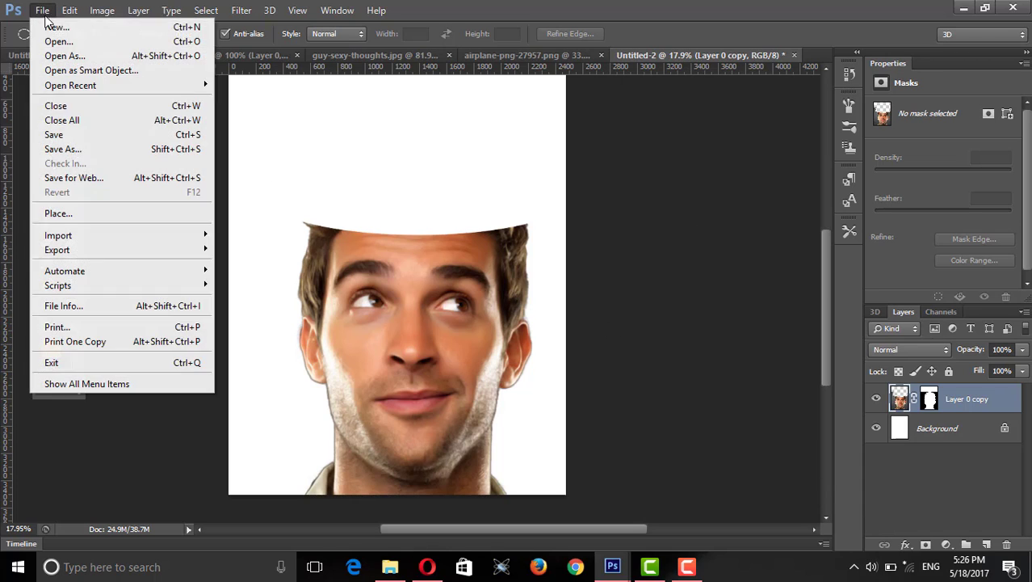
left_click(50, 42)
scroll(515, 301, "down", 10)
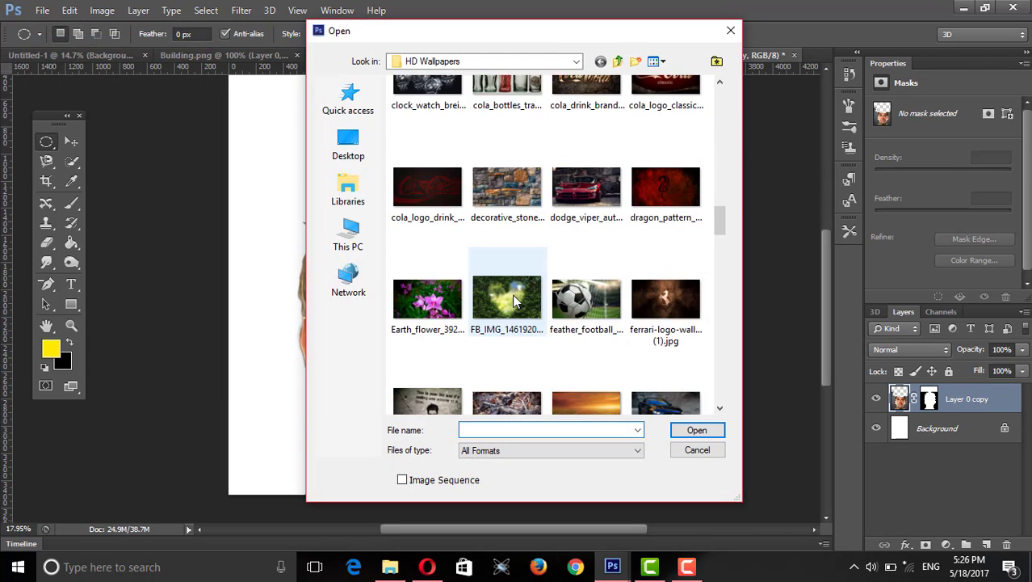
scroll(514, 300, "down", 5)
scroll(509, 299, "down", 5)
scroll(507, 299, "down", 3)
scroll(502, 294, "up", 2)
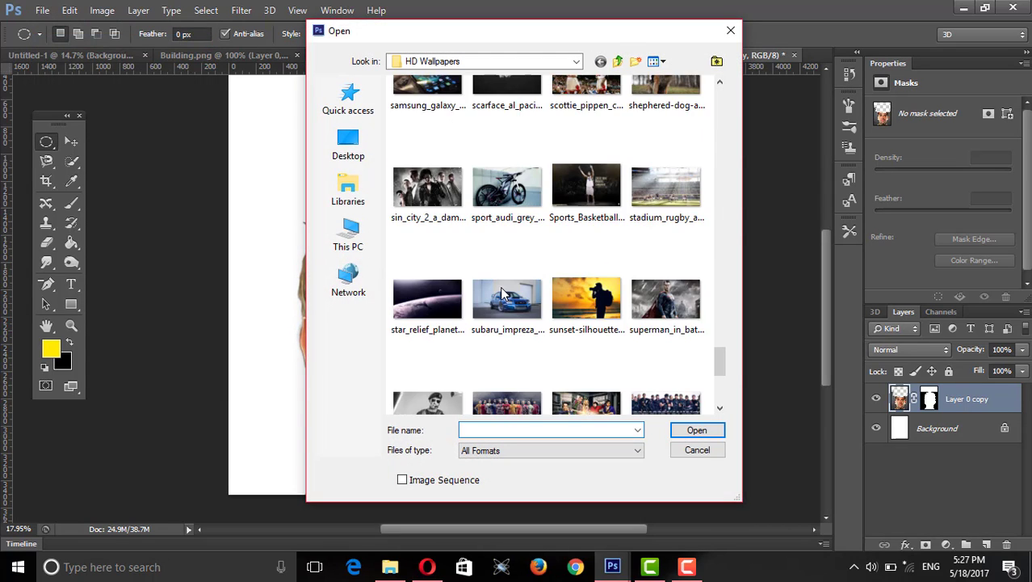
scroll(502, 294, "up", 3)
left_click(427, 130)
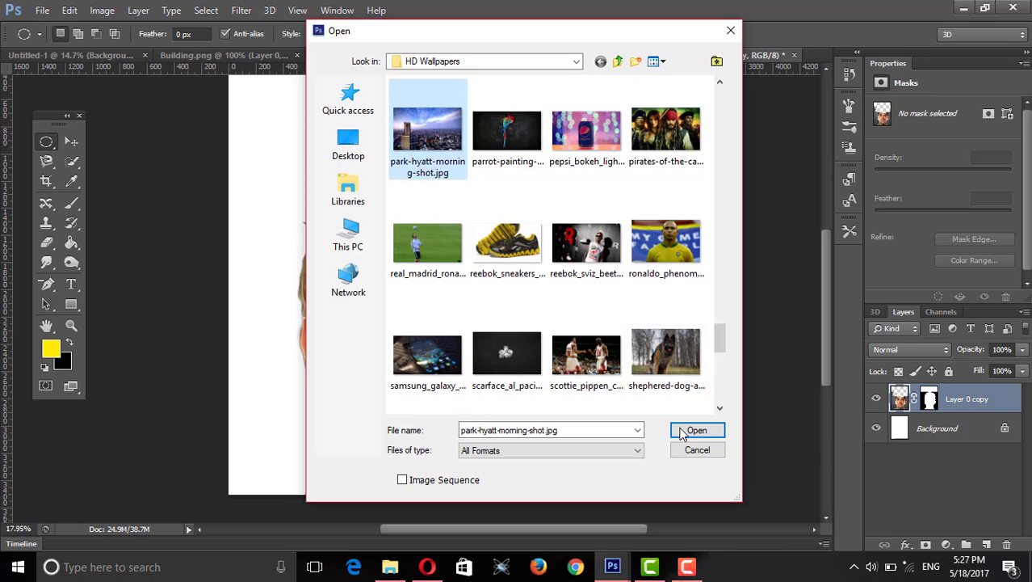
left_click(681, 431)
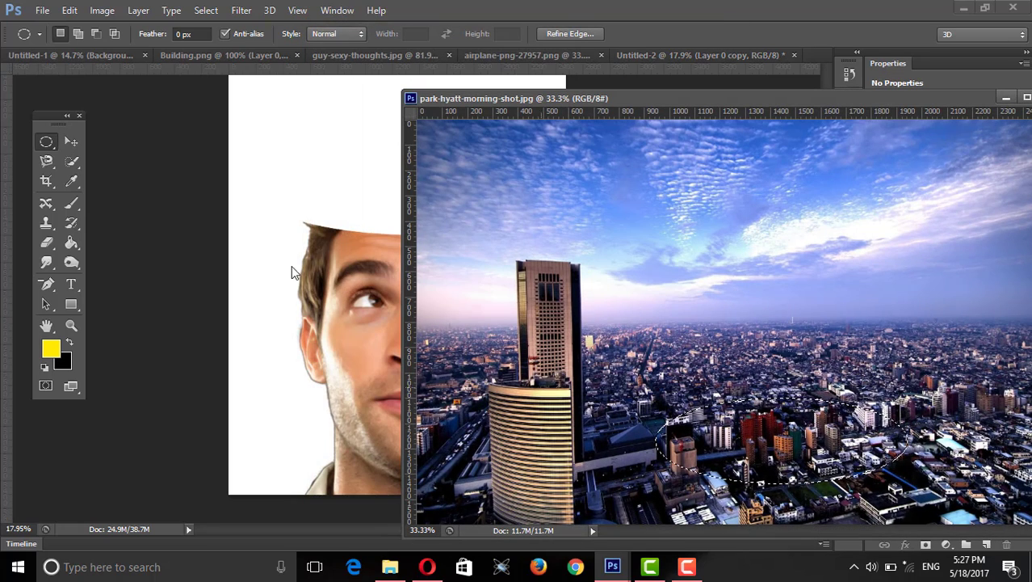
Step: Drag the oval of city pixels into Untitled-2 above the man's head as Layer 1
left_click(71, 141)
left_click_drag(769, 403, 771, 404)
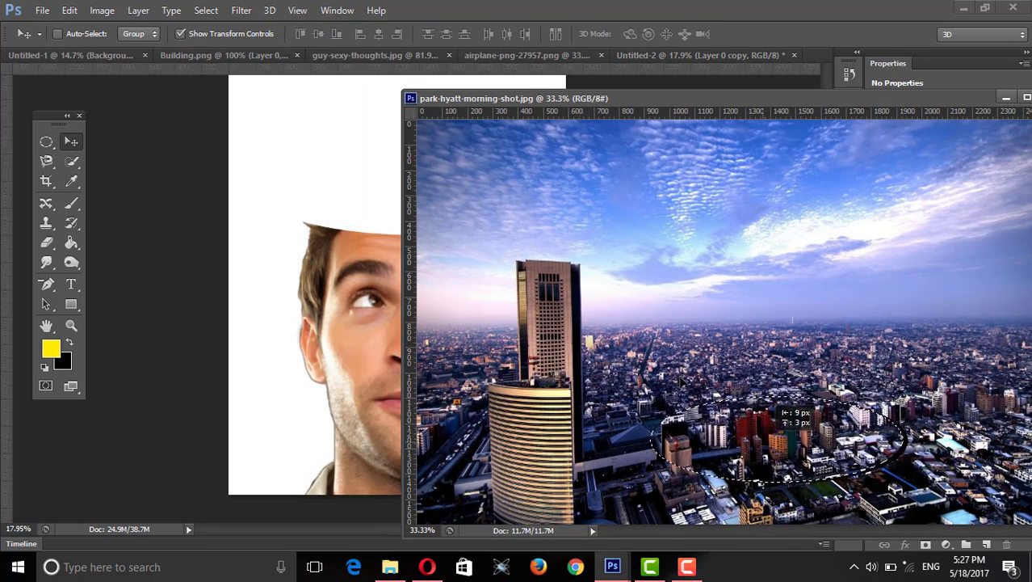
left_click_drag(680, 379, 374, 194)
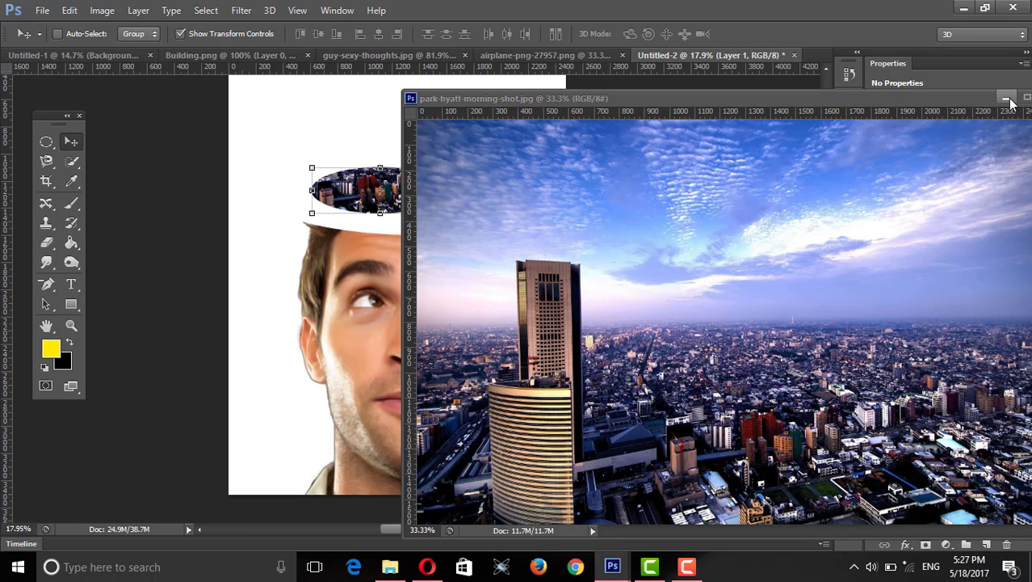
Step: Close the city photo, then move and widen the city oval onto the head
key("ctrl+w")
key("ctrl+t")
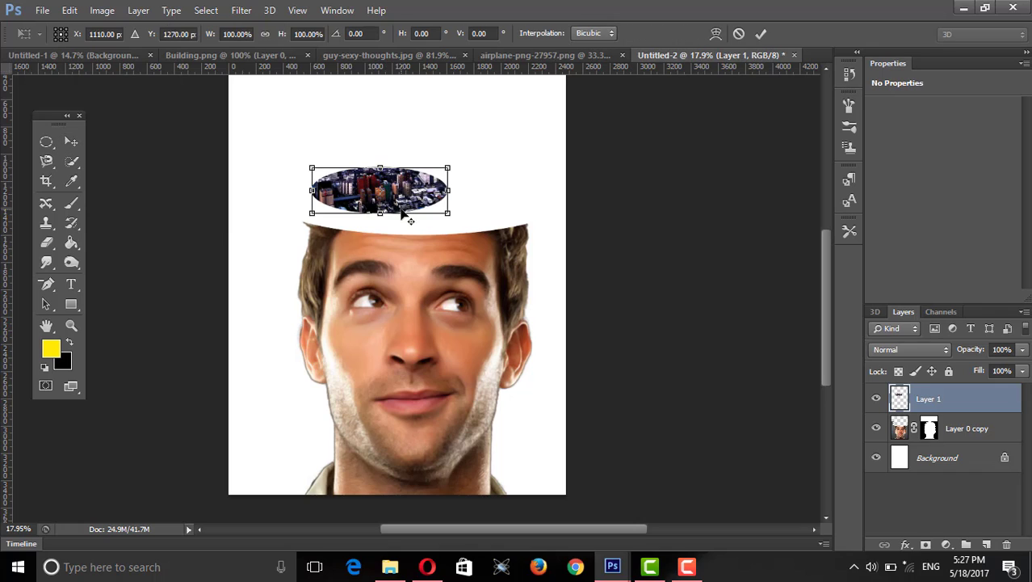
mouse_move(404, 192)
left_mouse_down()
mouse_move(408, 214)
mouse_move(527, 215)
left_mouse_up()
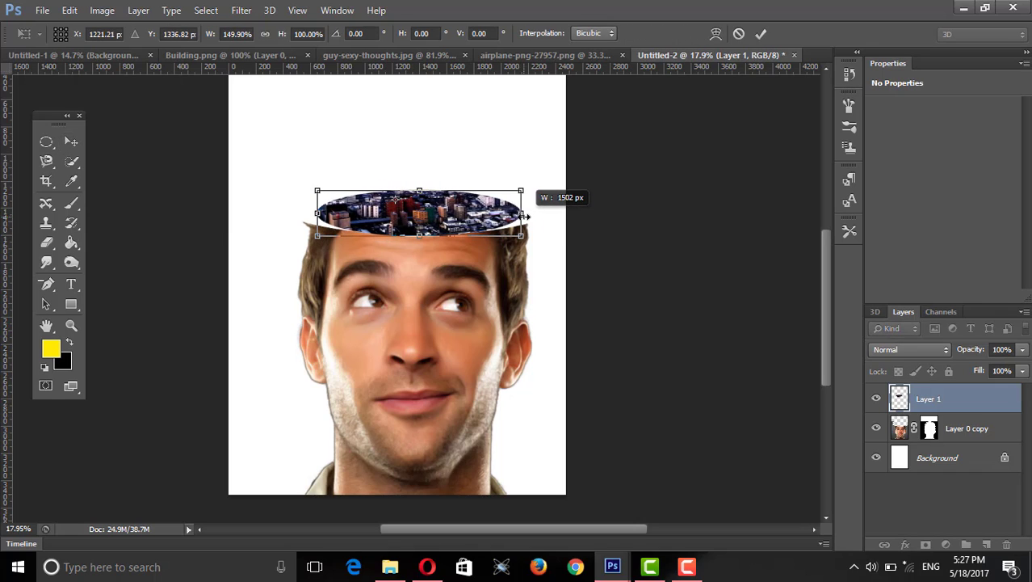
left_click_drag(310, 214, 304, 214)
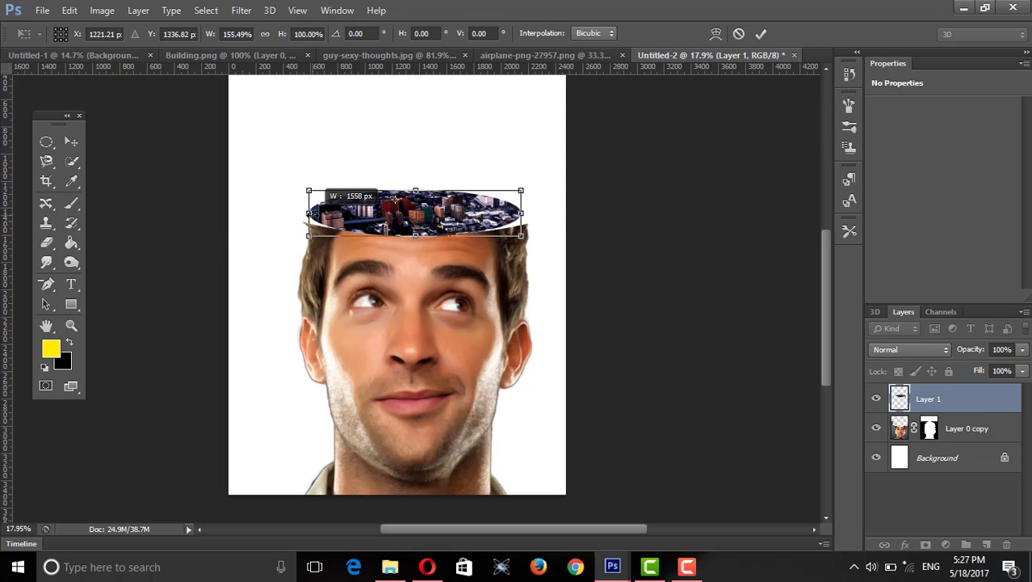
left_click_drag(394, 202, 395, 200)
key("Return")
Step: Skew the city oval to sit level across the cut head, and apply
left_click(70, 9)
mouse_move(119, 292)
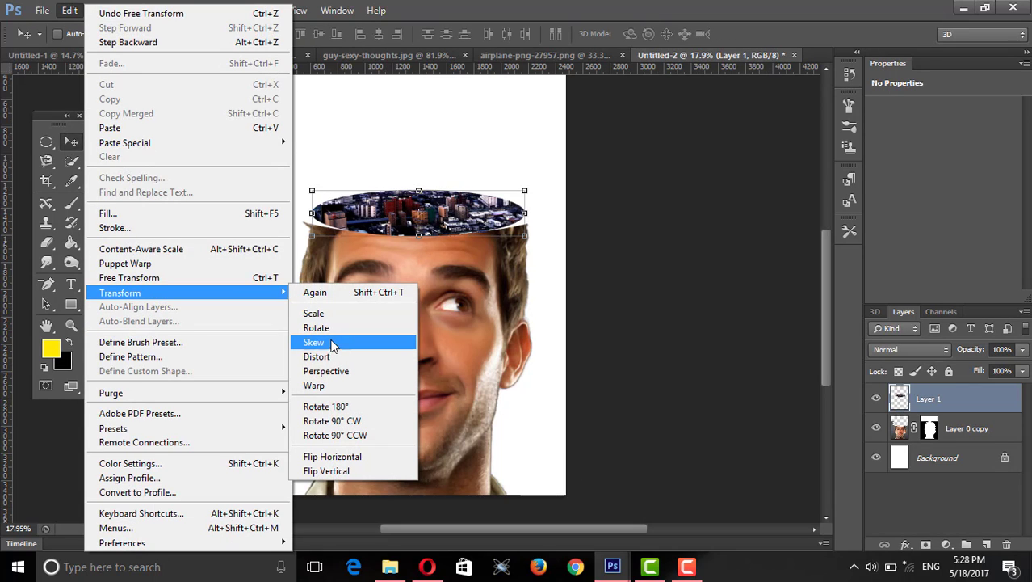
left_click(332, 344)
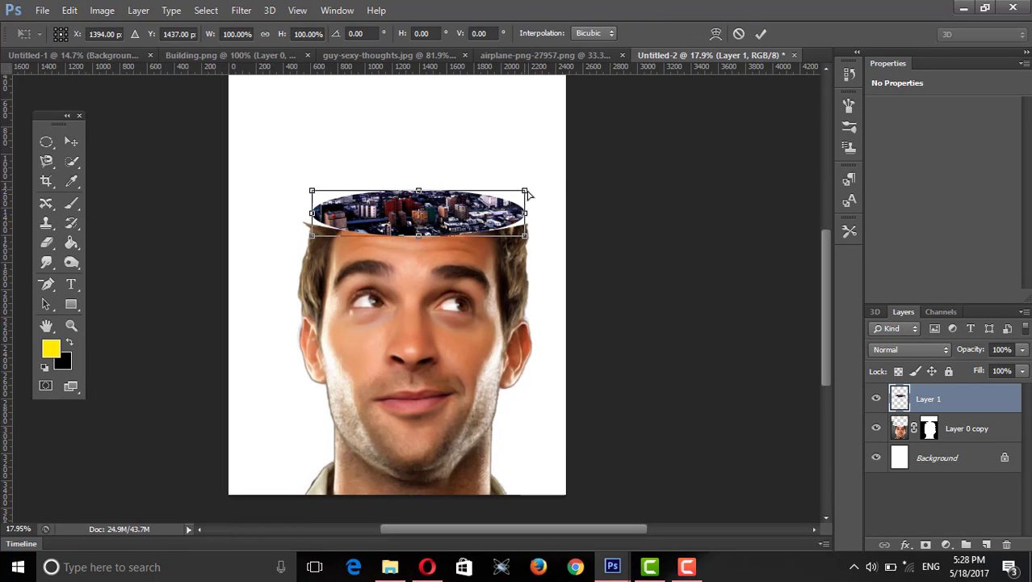
left_click_drag(526, 192, 527, 210)
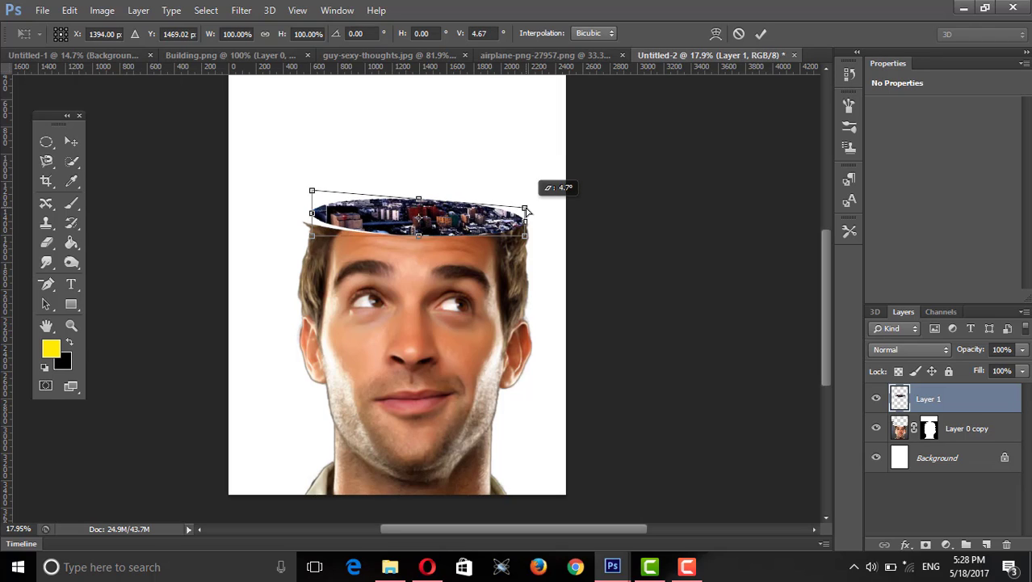
left_click_drag(312, 191, 310, 208)
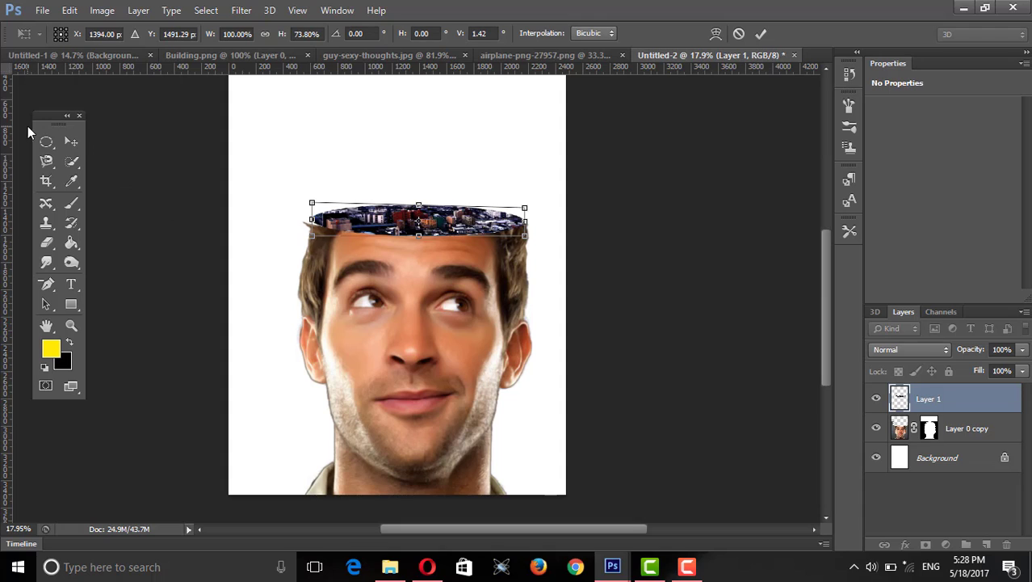
left_click(71, 142)
left_click(449, 222)
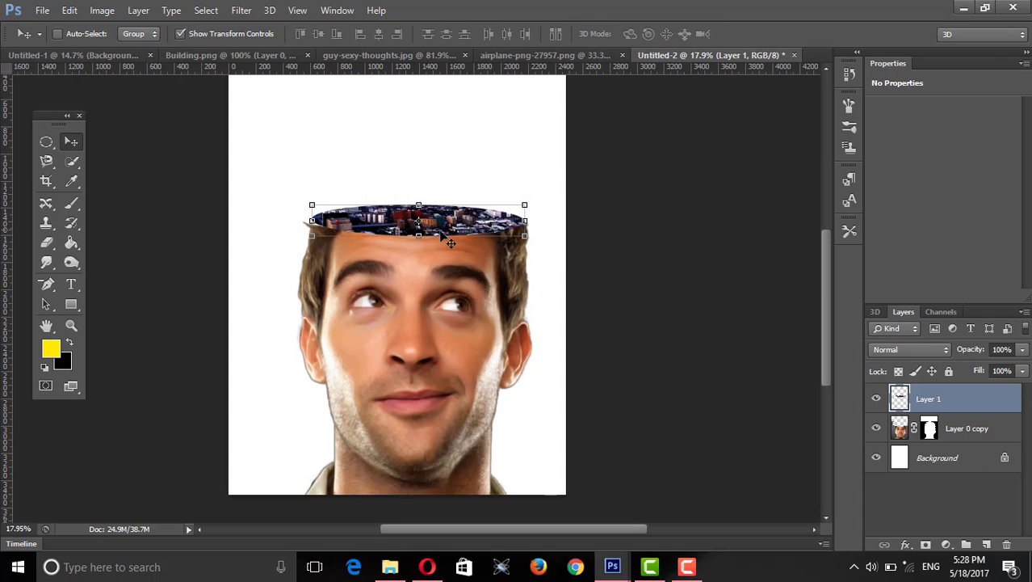
Step: Widen the city oval on both sides and apply the transform
left_click_drag(529, 221, 533, 220)
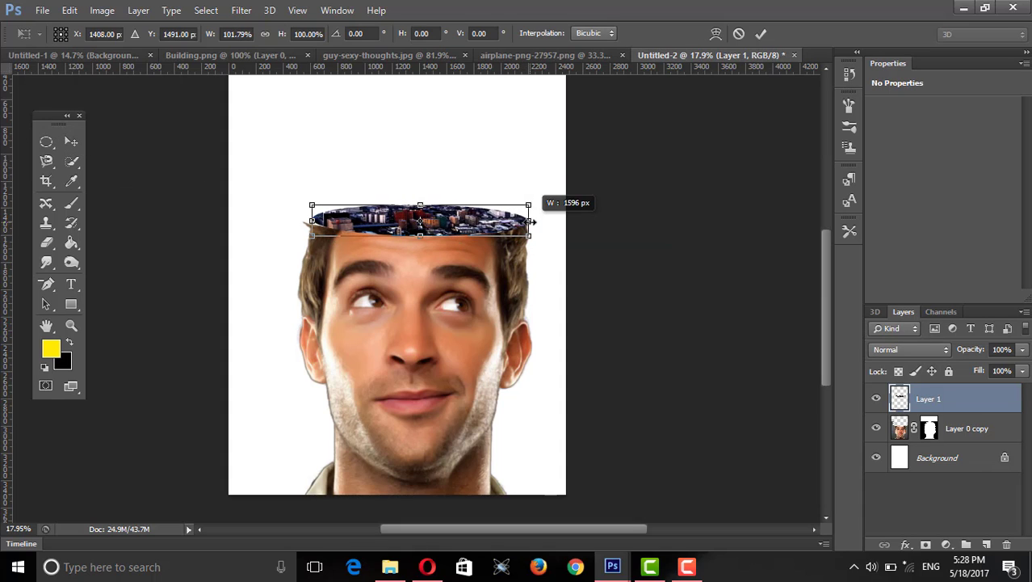
left_click_drag(312, 219, 305, 220)
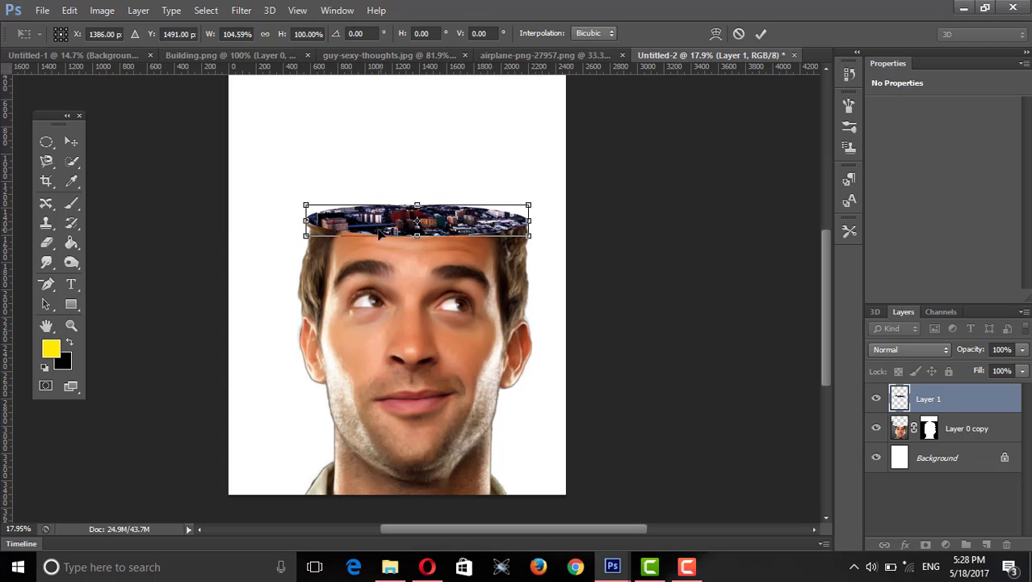
left_click(71, 142)
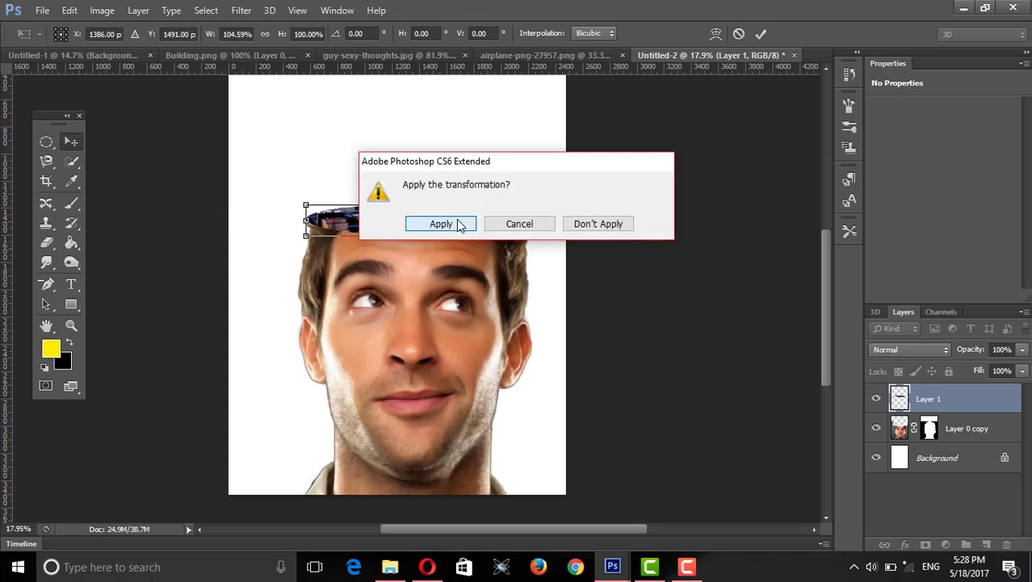
left_click(459, 226)
Step: Skew Layer 1's city disc by pulling its top edge down slightly, then apply the transform
left_click(46, 141)
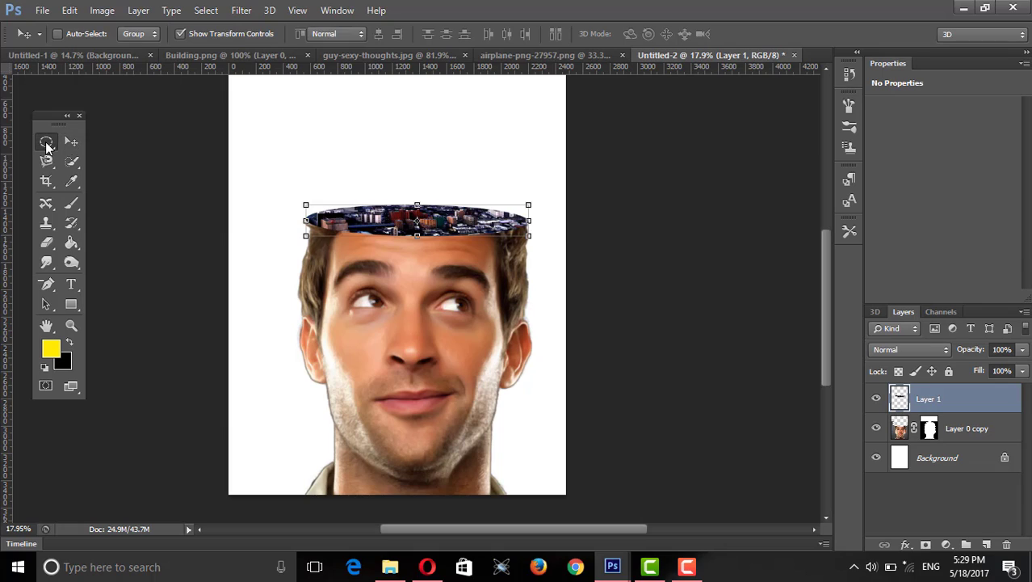
scroll(437, 214, "down", 1)
scroll(438, 212, "down", 1)
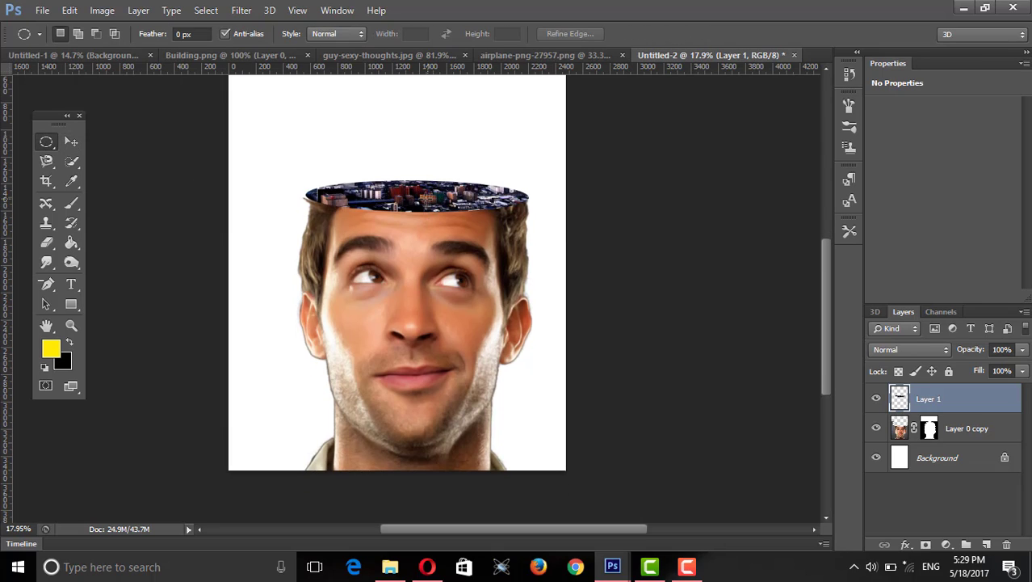
left_click(71, 141)
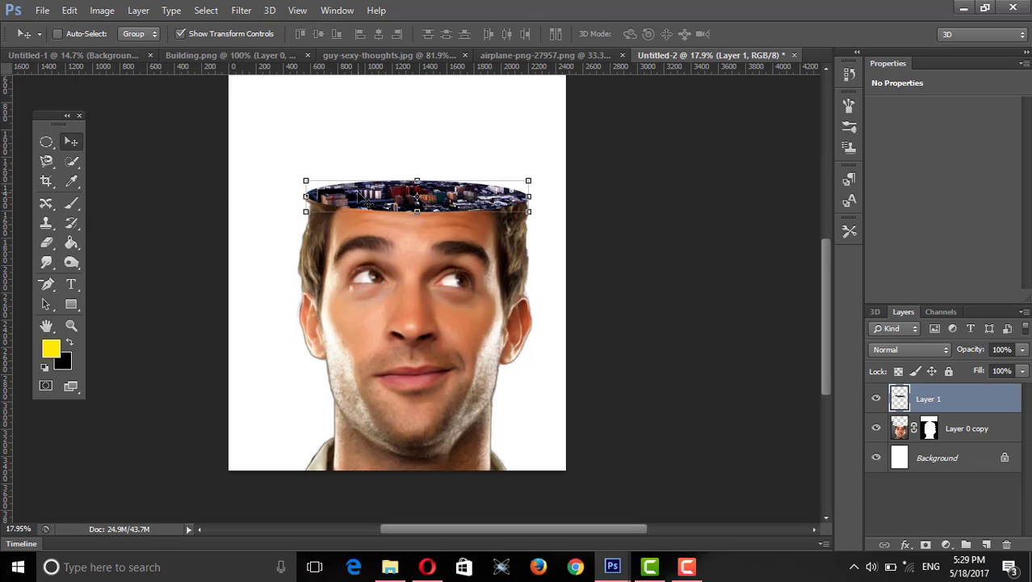
left_click(78, 13)
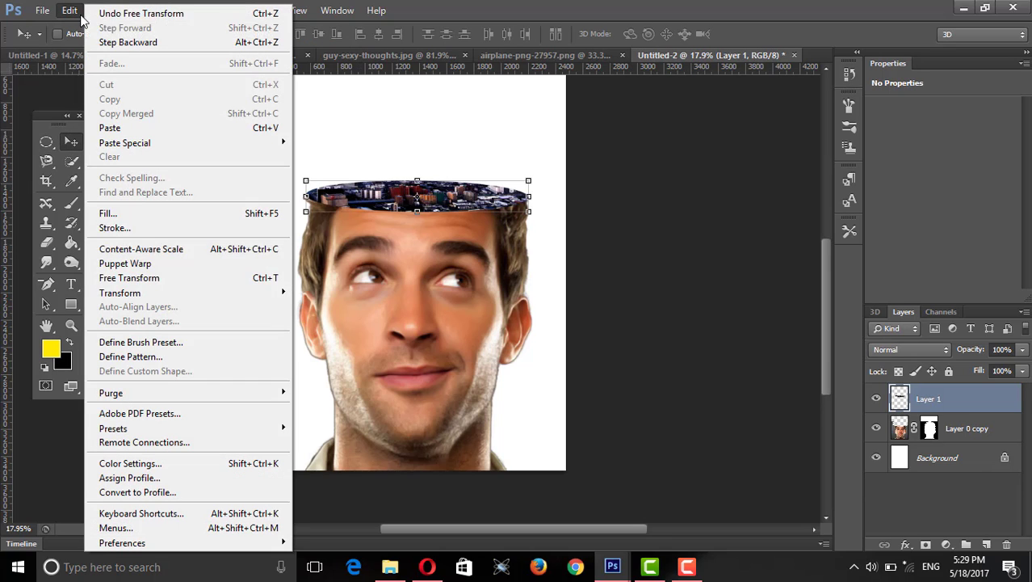
left_click(363, 355)
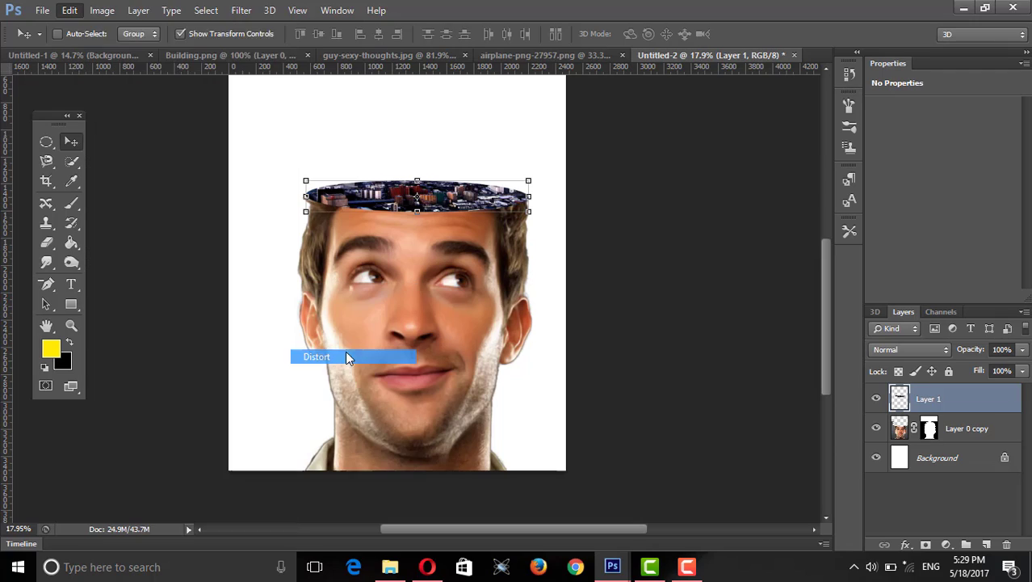
left_click_drag(417, 183, 417, 185)
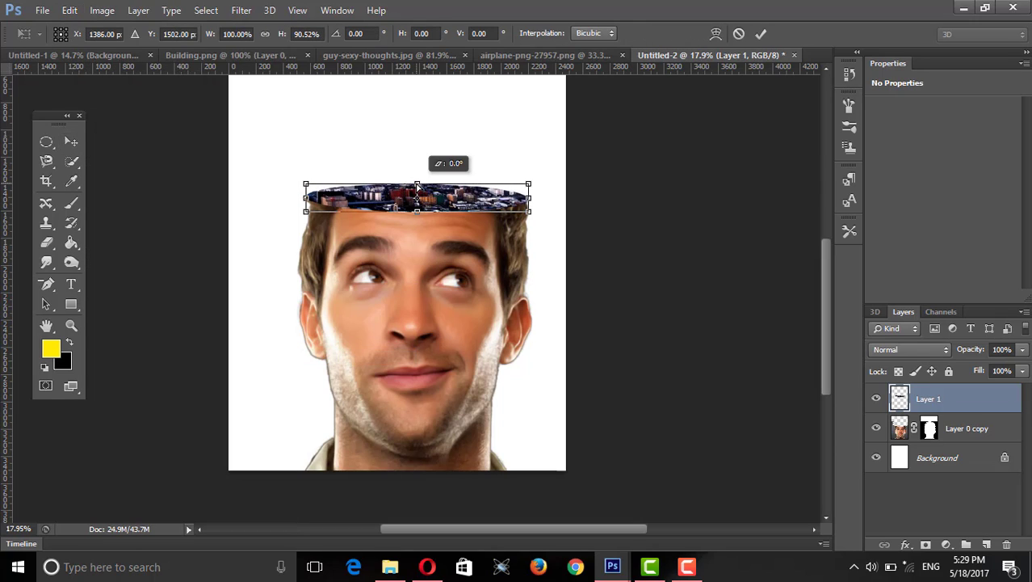
left_click(71, 141)
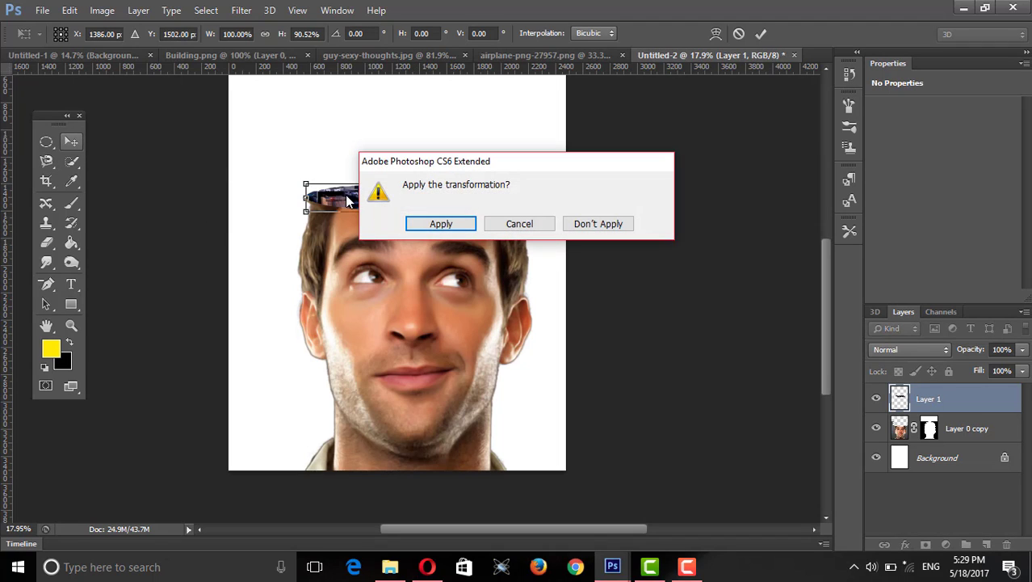
left_click(440, 224)
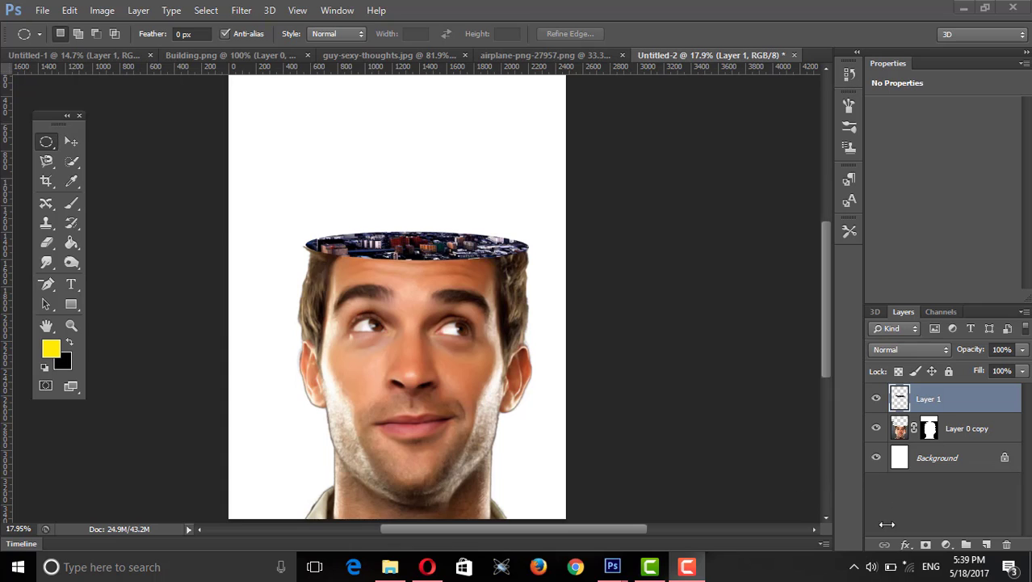
Step: Add an Outer Bevel to the city disc with 1000% depth and 32 px size
left_click(906, 544)
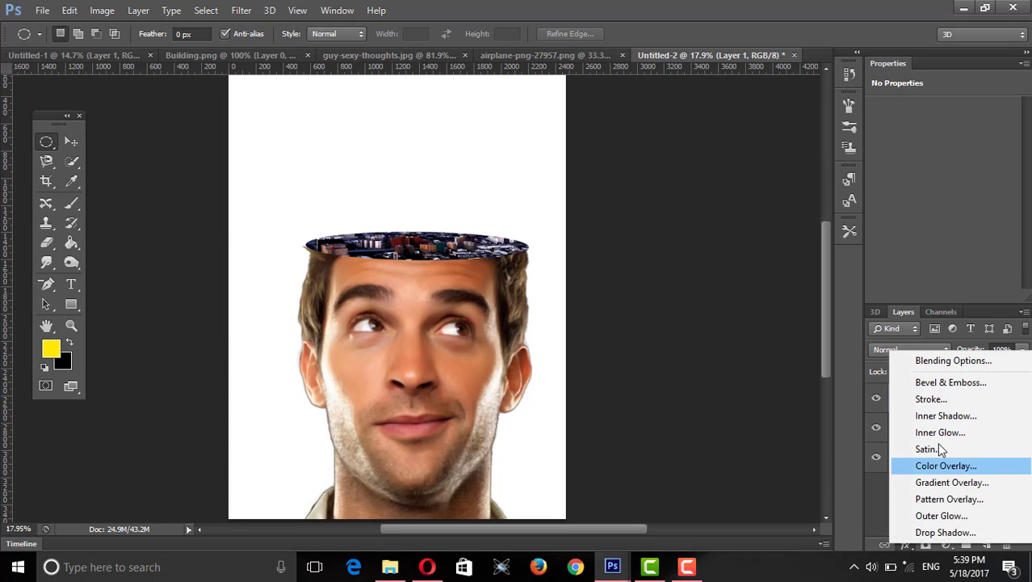
left_click(953, 360)
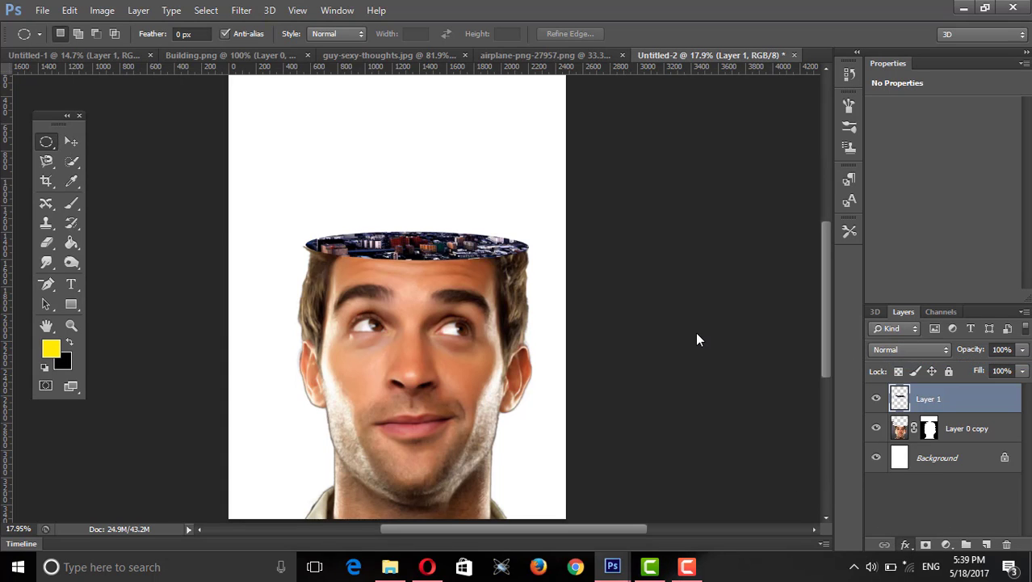
left_click(476, 197)
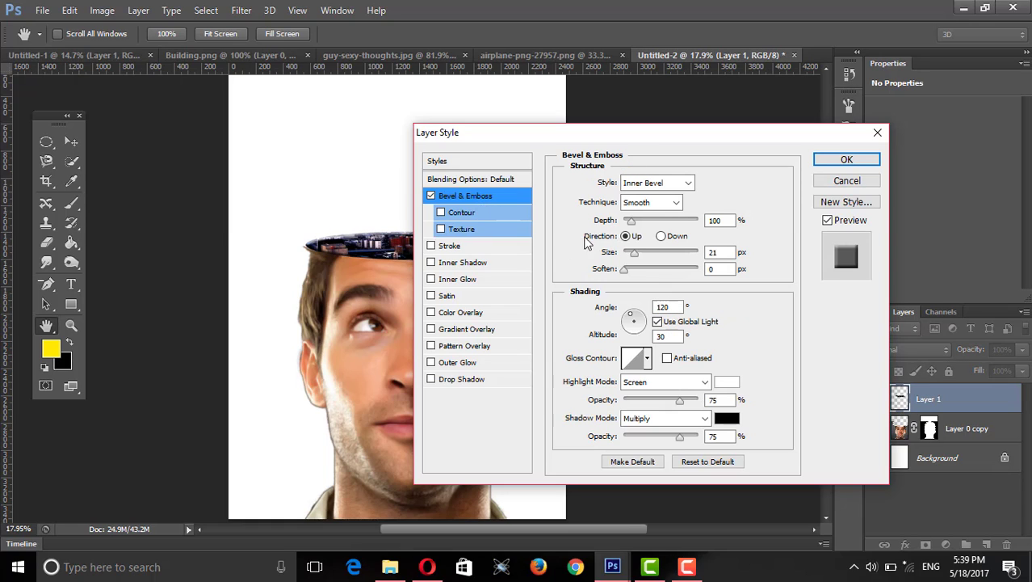
left_click(683, 186)
left_click(646, 198)
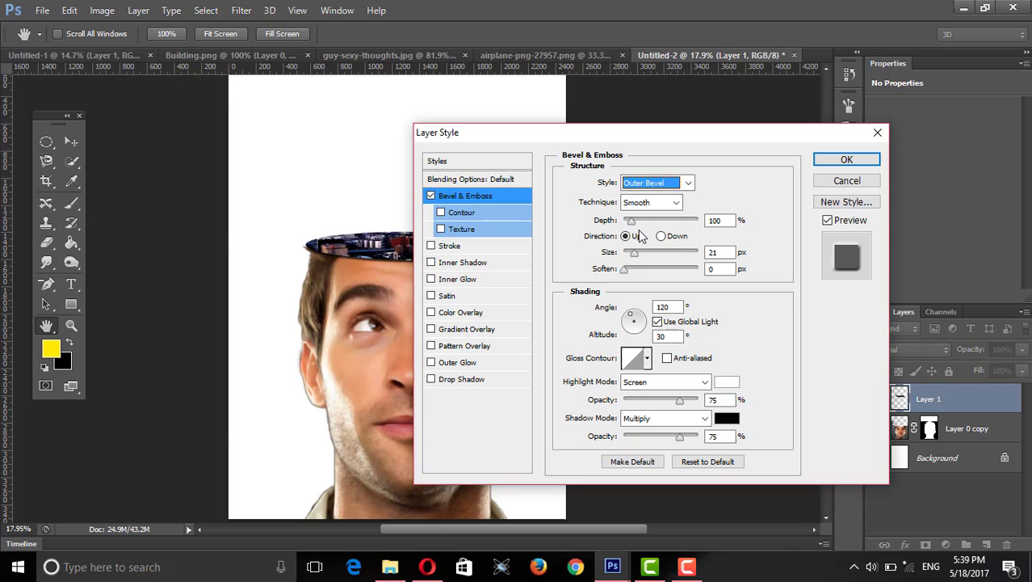
left_click_drag(632, 222, 699, 223)
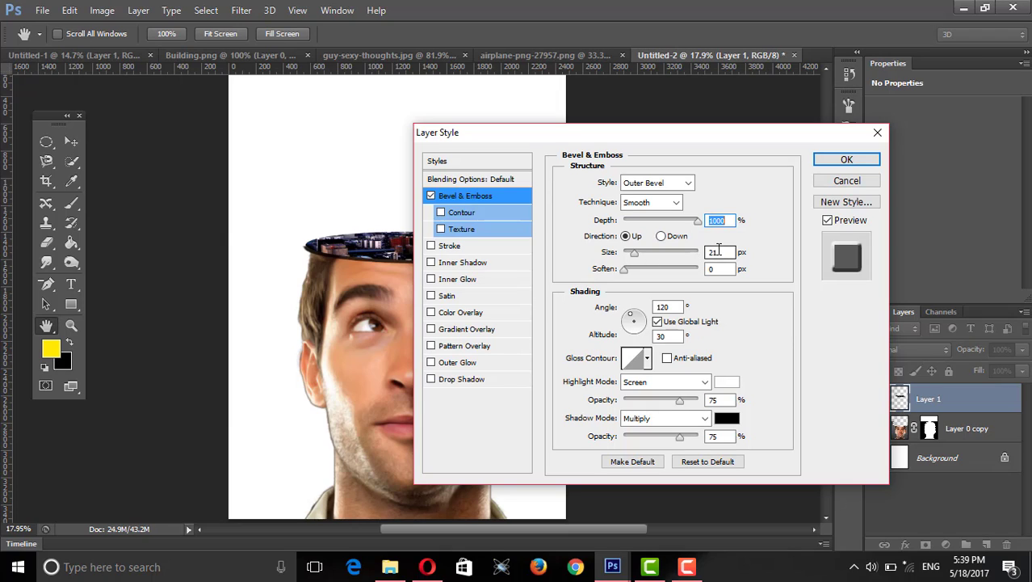
left_click_drag(634, 253, 639, 254)
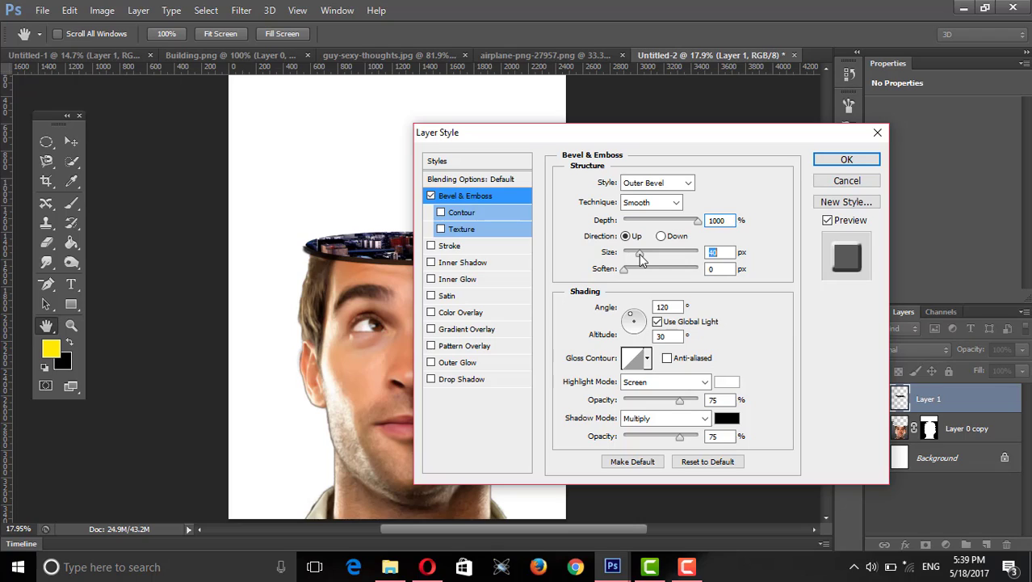
mouse_move(639, 255)
left_mouse_down()
mouse_move(628, 273)
mouse_move(645, 270)
left_mouse_up()
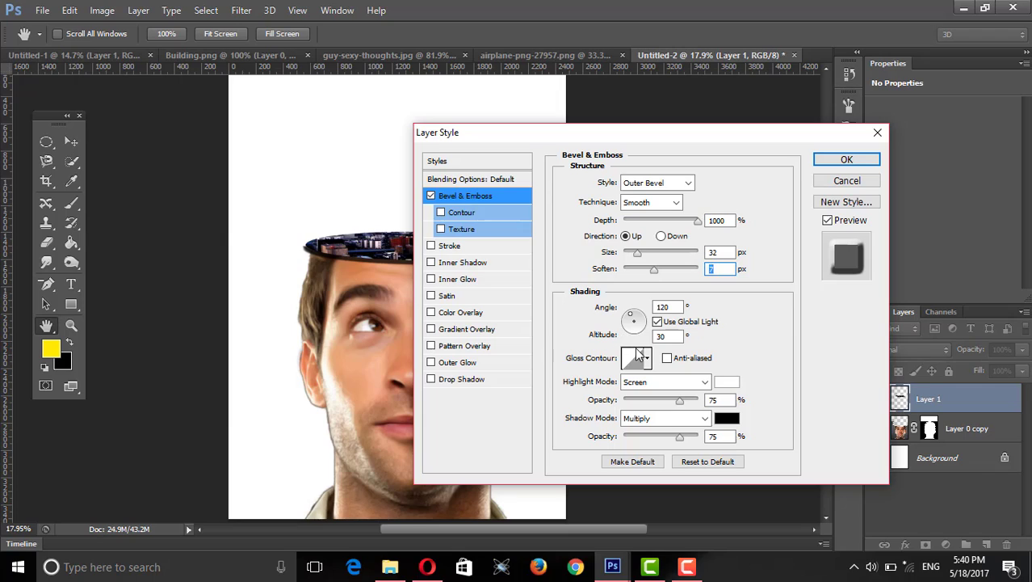
Step: Set the bevel's angle to 56° and altitude to 32, with a curved contour preset
double_click(669, 306)
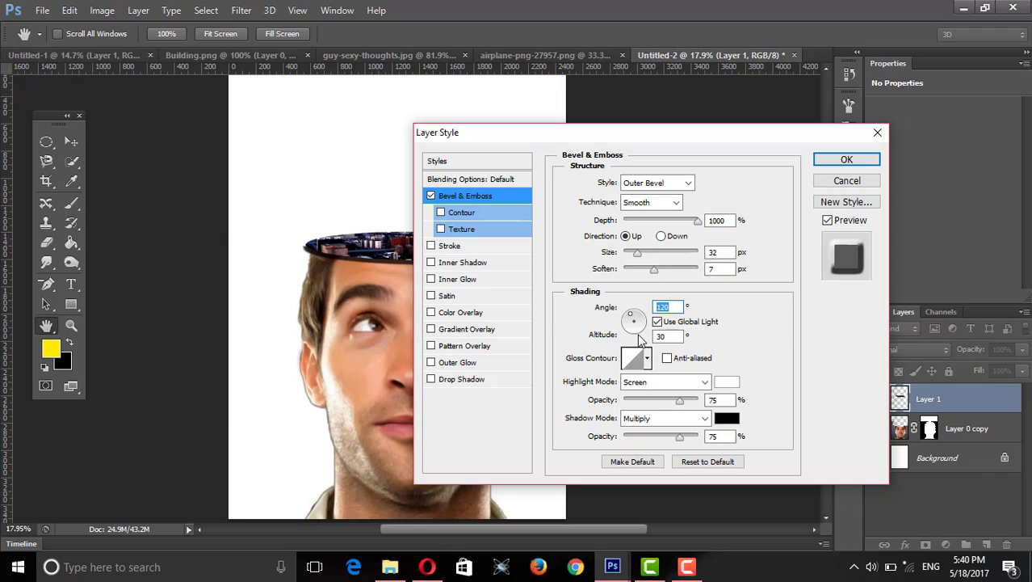
type("56")
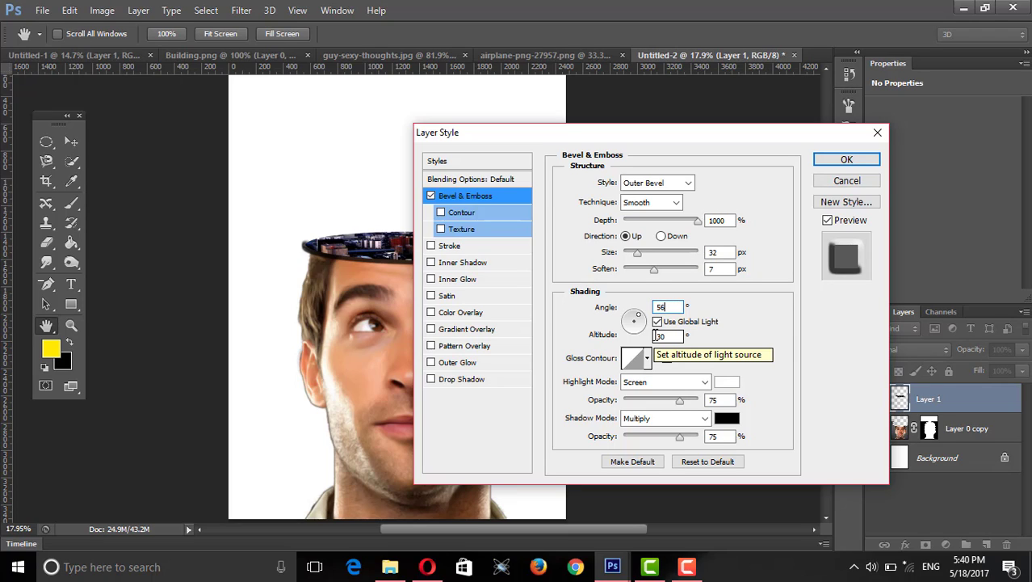
left_click(664, 336)
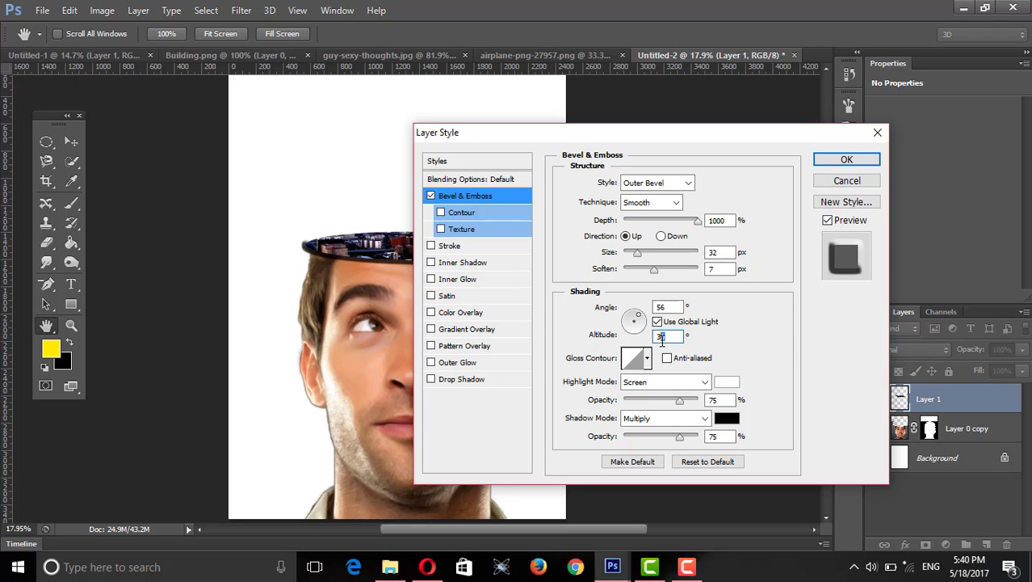
type("32")
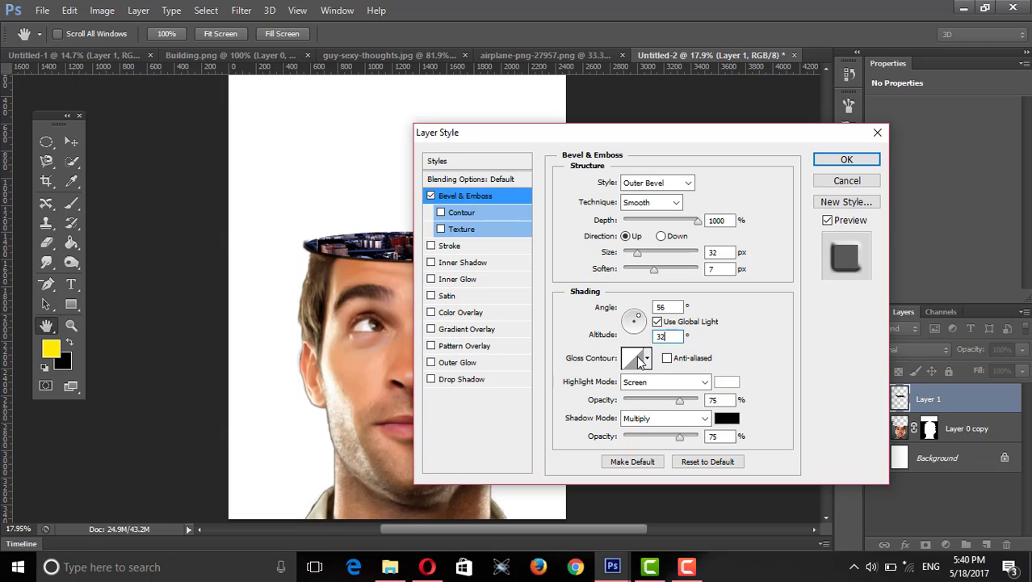
left_click(476, 214)
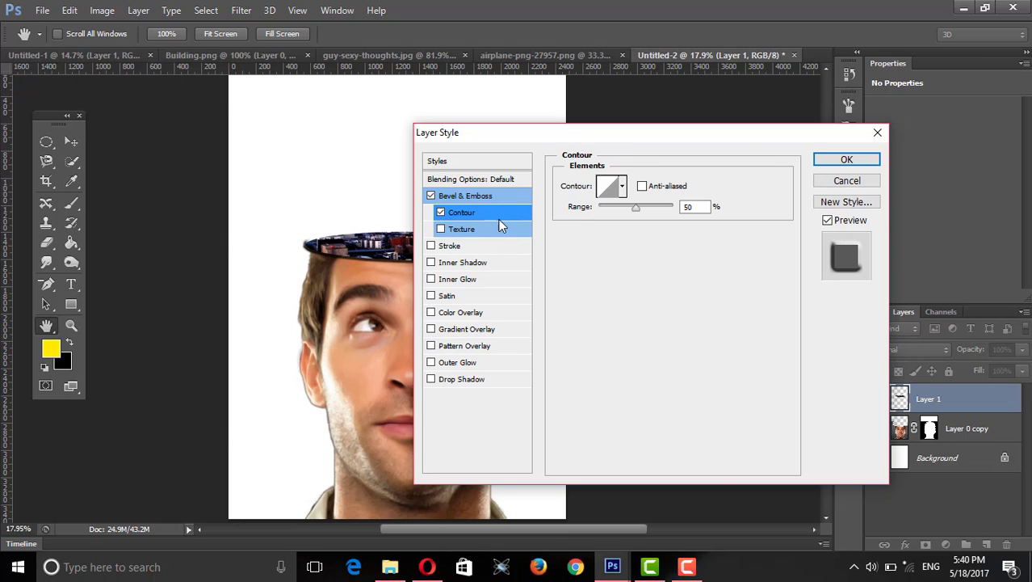
left_click(623, 195)
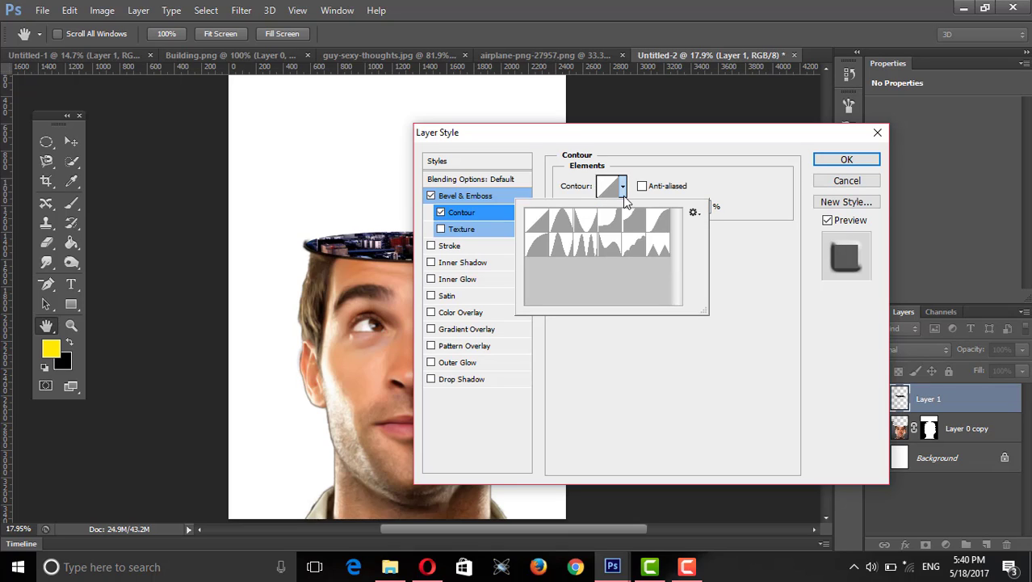
left_click(612, 224)
left_click(724, 321)
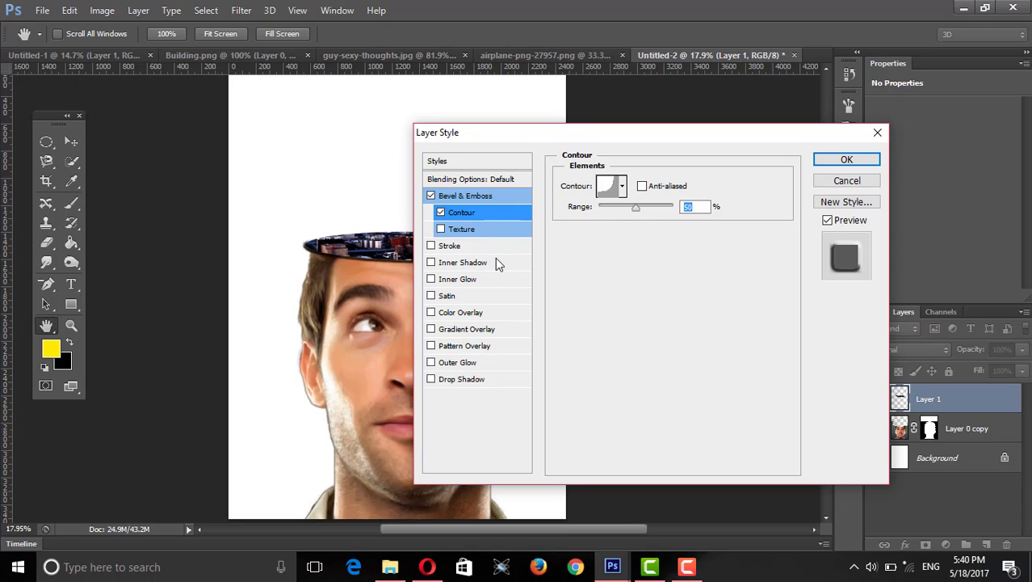
left_click(475, 265)
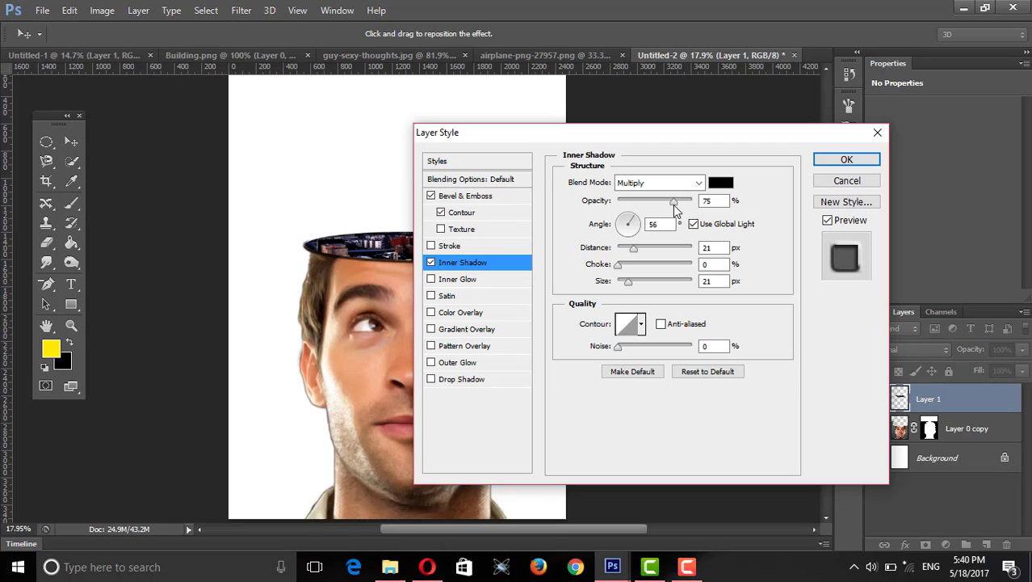
Step: Set Inner Shadow to 54% opacity, 43 px distance, 35% choke, adjust its size, and confirm the layer style
left_click_drag(674, 203, 659, 209)
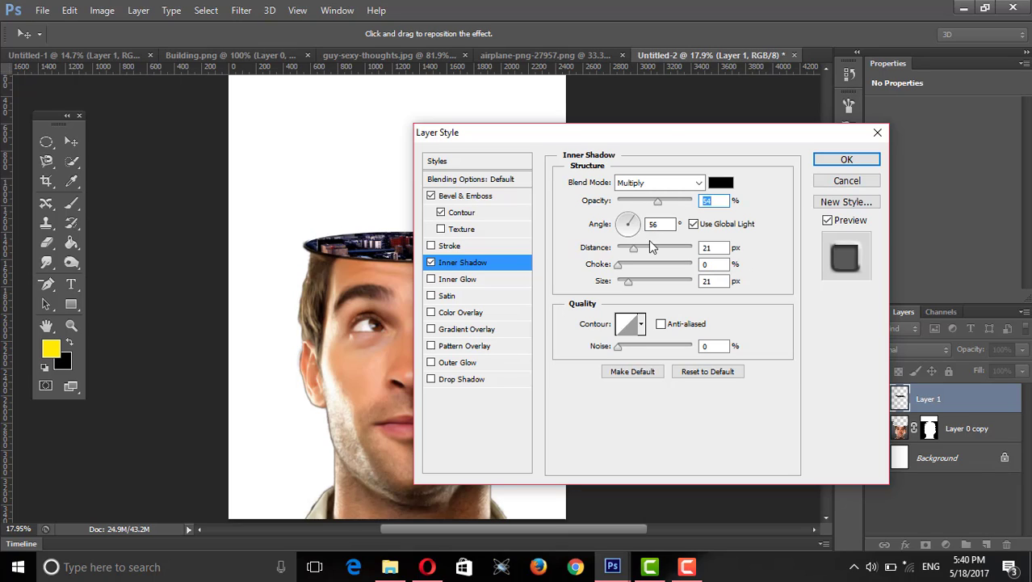
left_click_drag(633, 252, 654, 255)
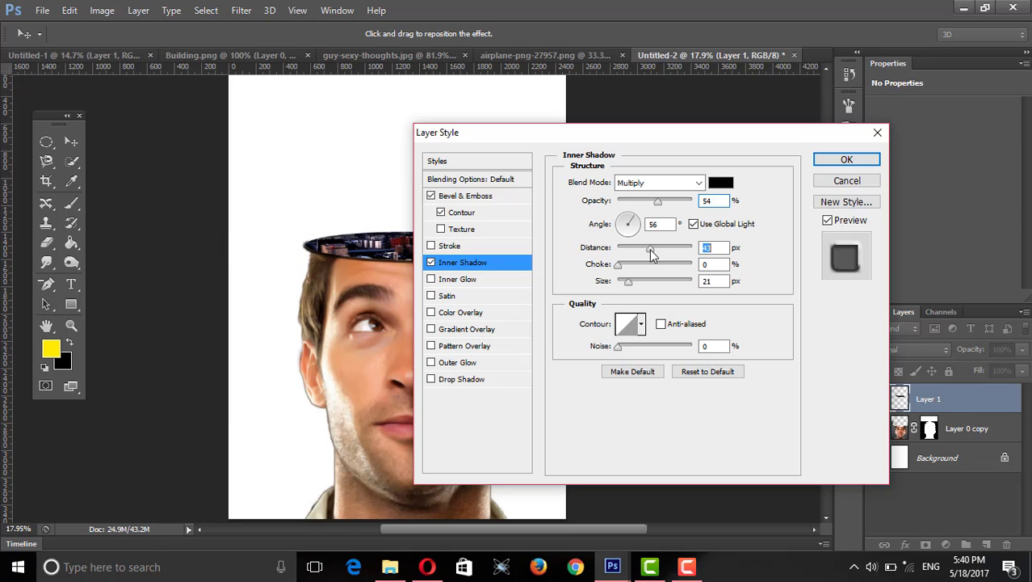
left_click_drag(619, 264, 640, 271)
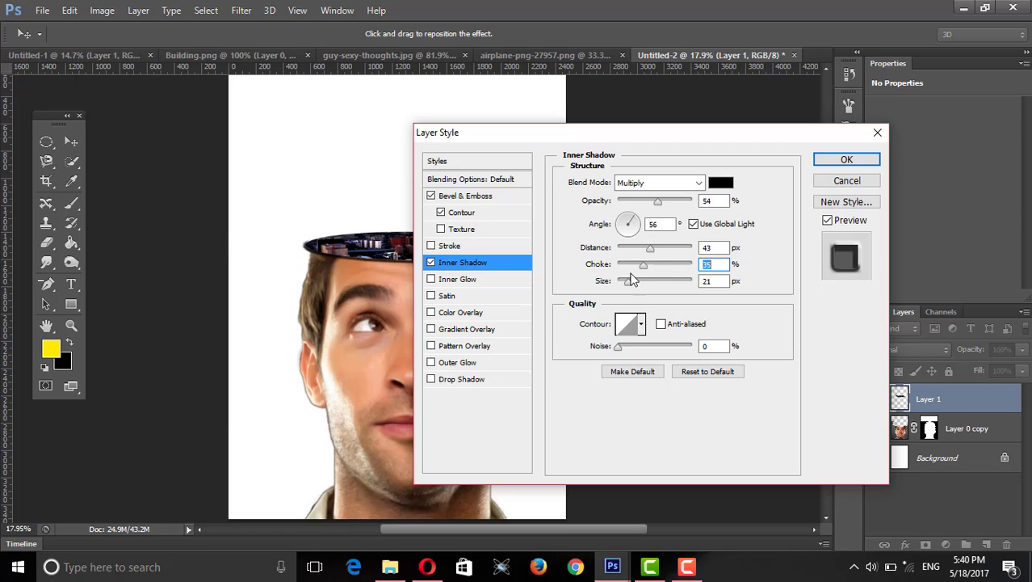
left_click_drag(630, 286, 631, 288)
key("BackSpace")
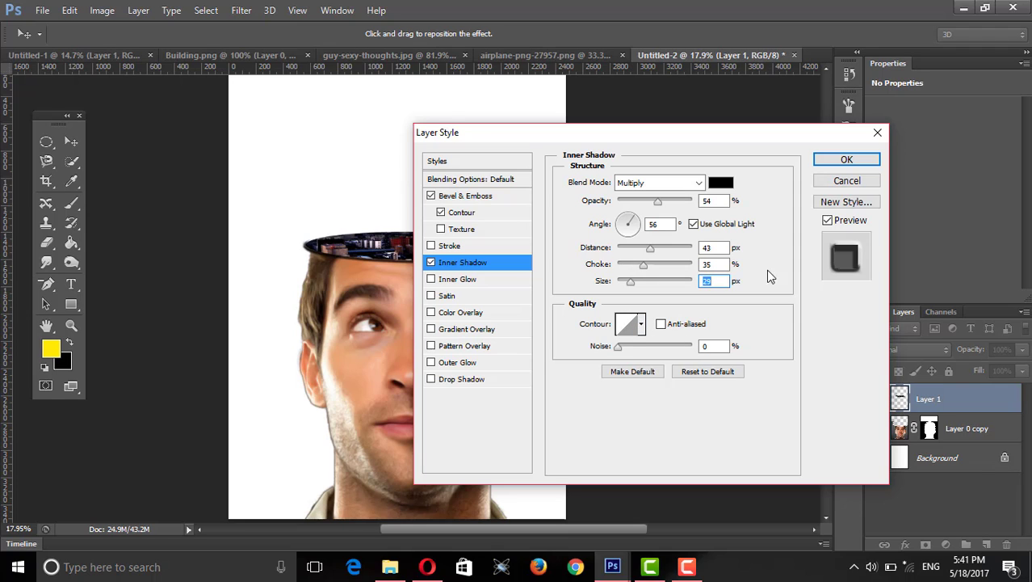
left_click(846, 160)
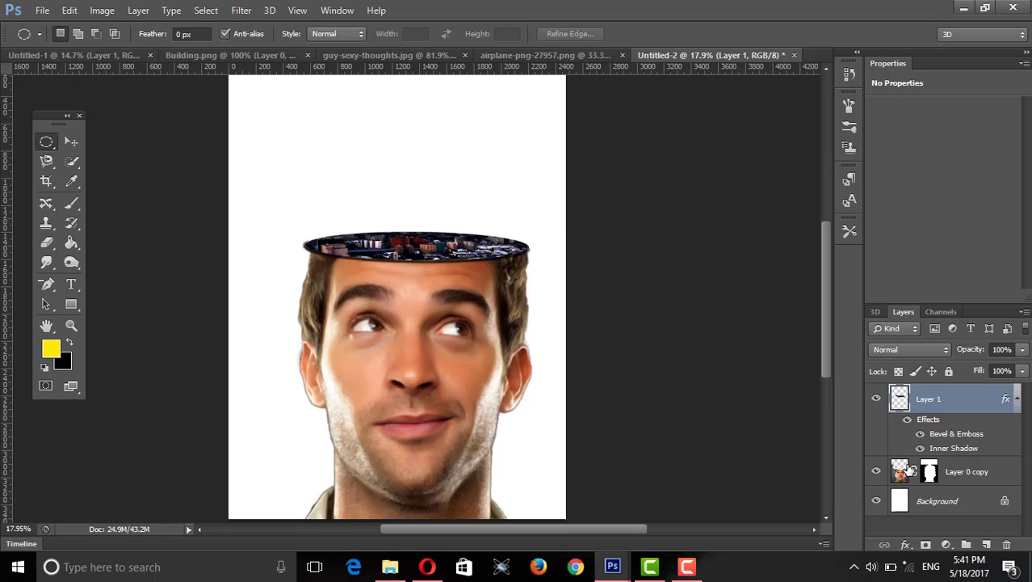
Step: Bring the skyline from Building.png into the head document as a new layer
left_click(253, 60)
left_click(71, 141)
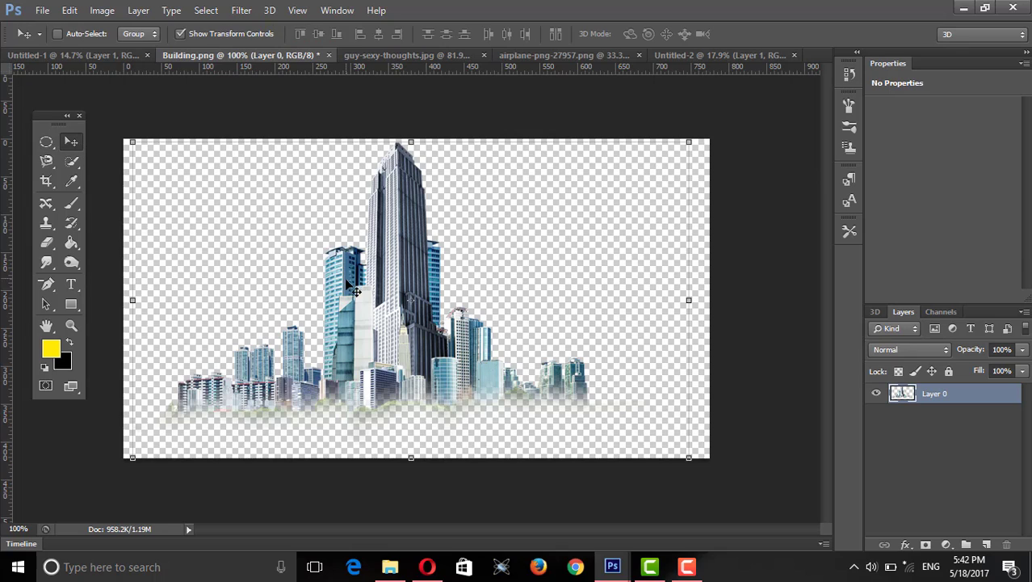
mouse_move(353, 291)
left_mouse_down()
mouse_move(682, 55)
mouse_move(504, 210)
left_mouse_up()
left_click_drag(424, 213, 425, 232)
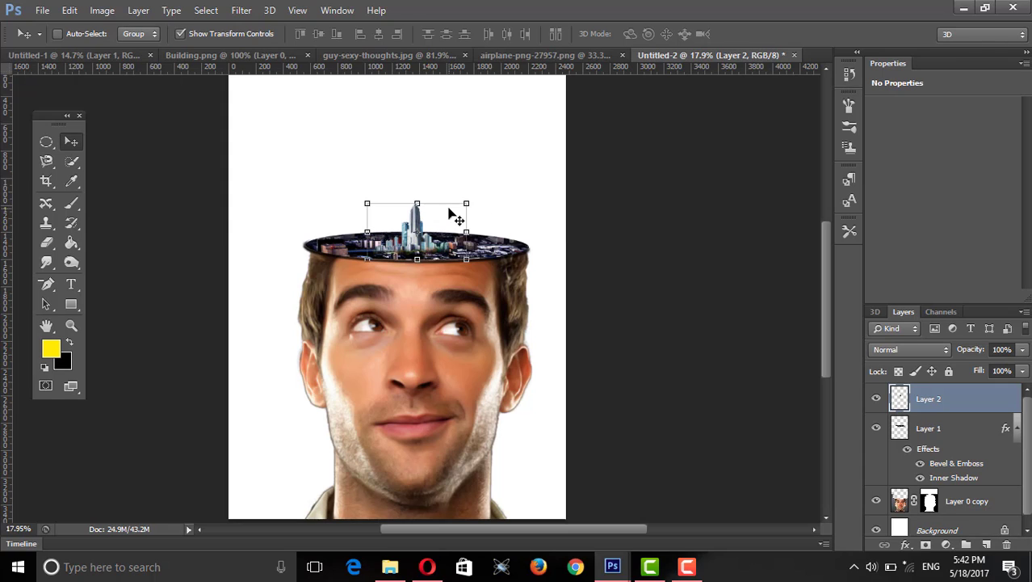
Step: Stretch the skyline to about 189% by 267%, centred above the skull, and commit it
left_click_drag(470, 200, 524, 121)
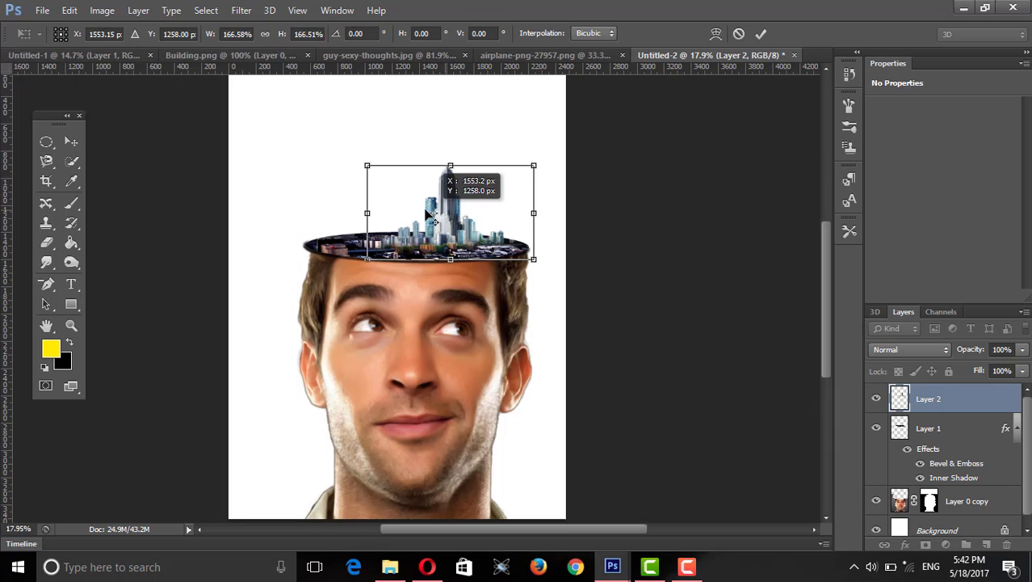
left_click_drag(450, 212, 424, 212)
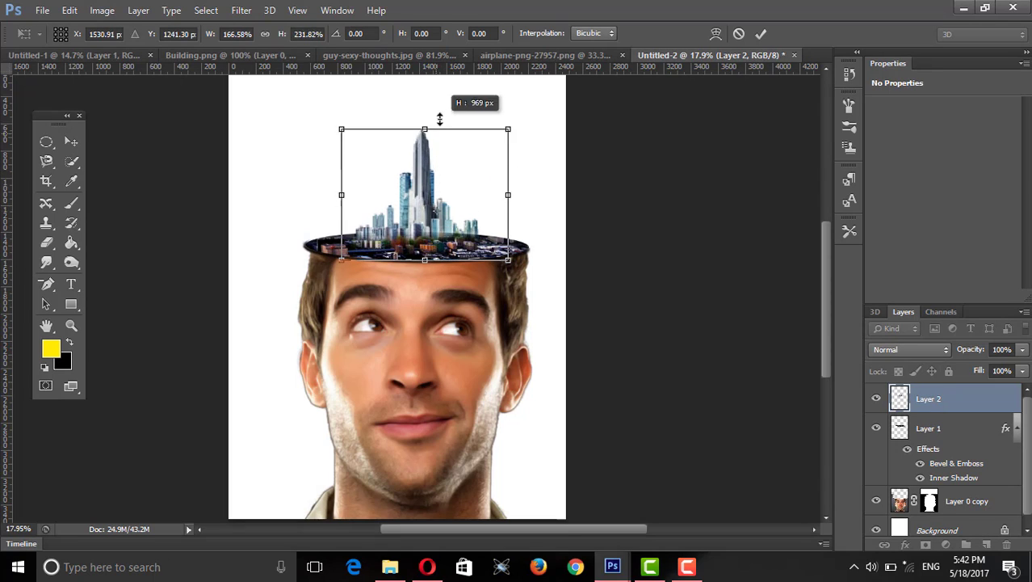
left_click_drag(425, 166, 424, 100)
left_click_drag(426, 167, 424, 181)
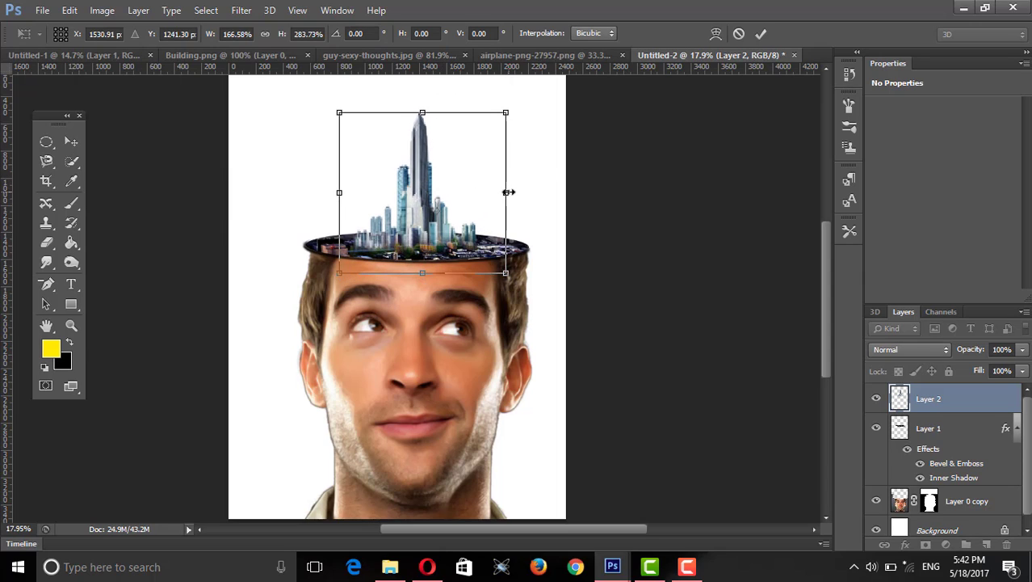
left_click_drag(508, 192, 530, 192)
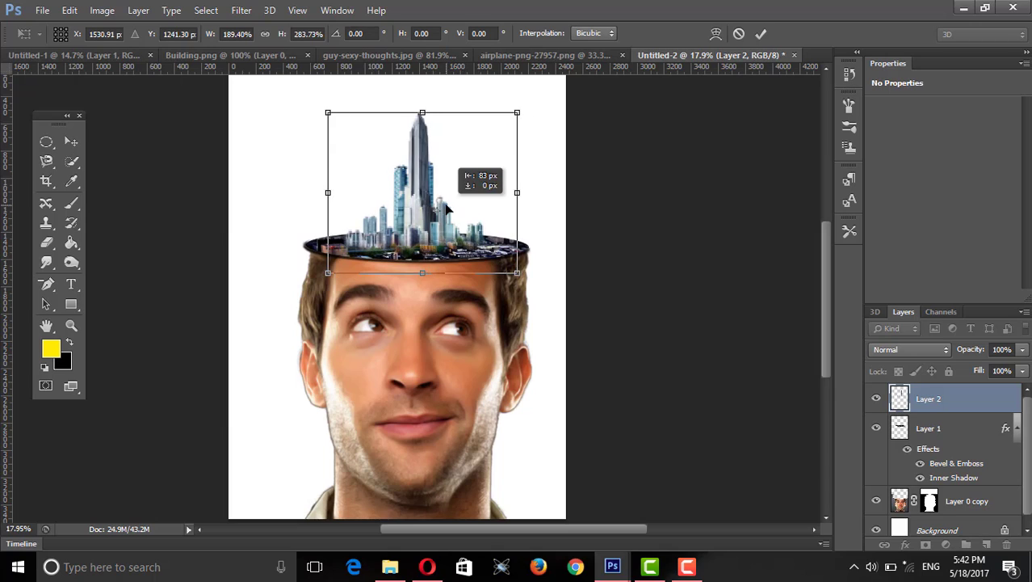
left_click_drag(433, 114, 434, 122)
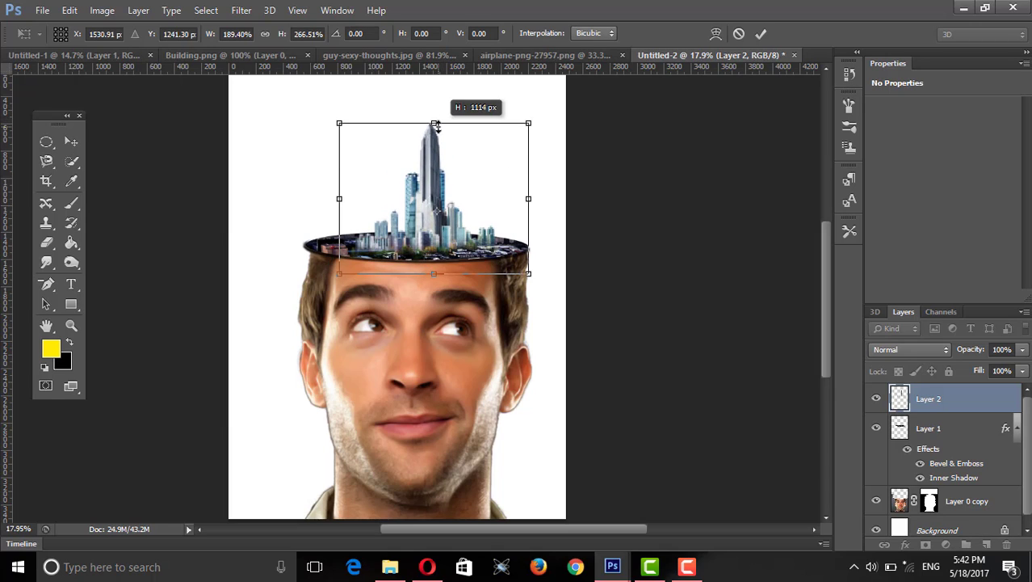
left_click_drag(431, 173, 418, 172)
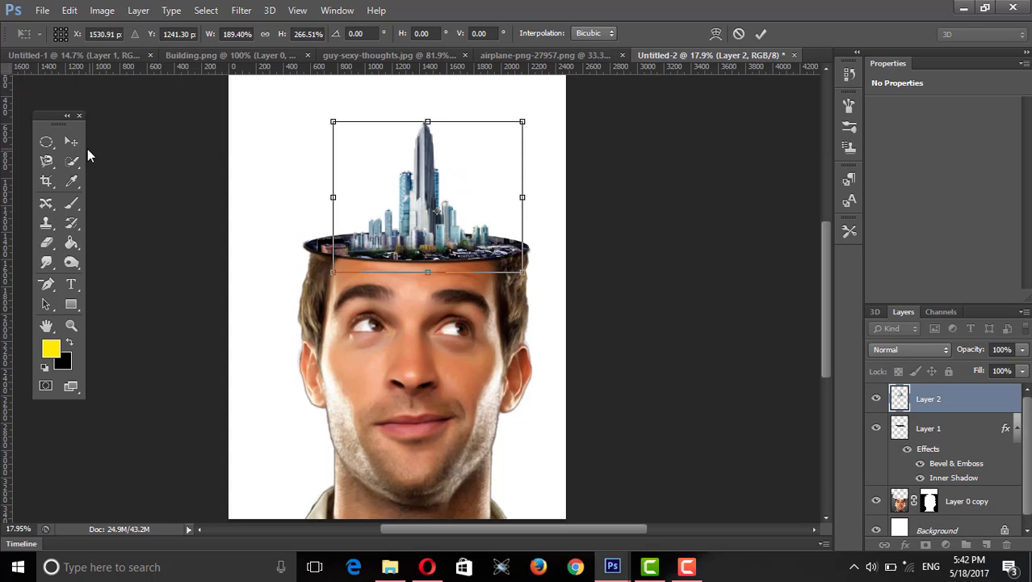
left_click(71, 143)
left_click(429, 224)
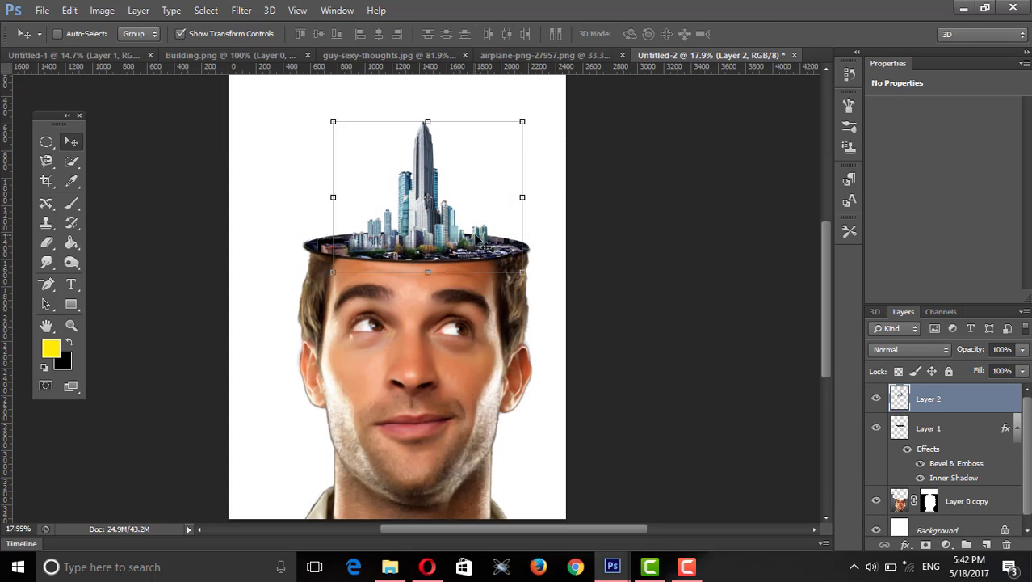
scroll(386, 223, "up", 1)
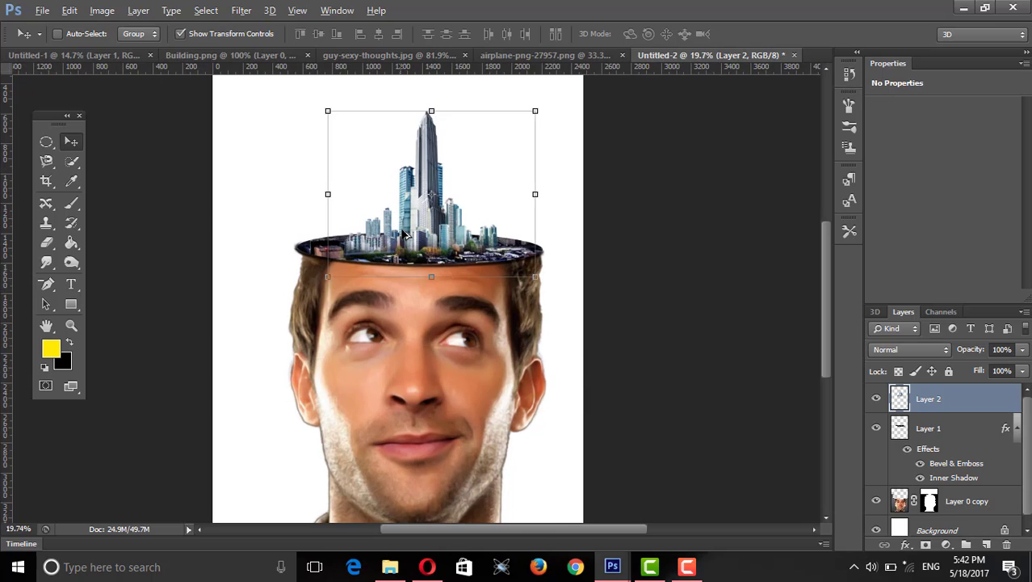
scroll(404, 223, "up", 2)
scroll(425, 223, "down", 1)
scroll(425, 224, "down", 1)
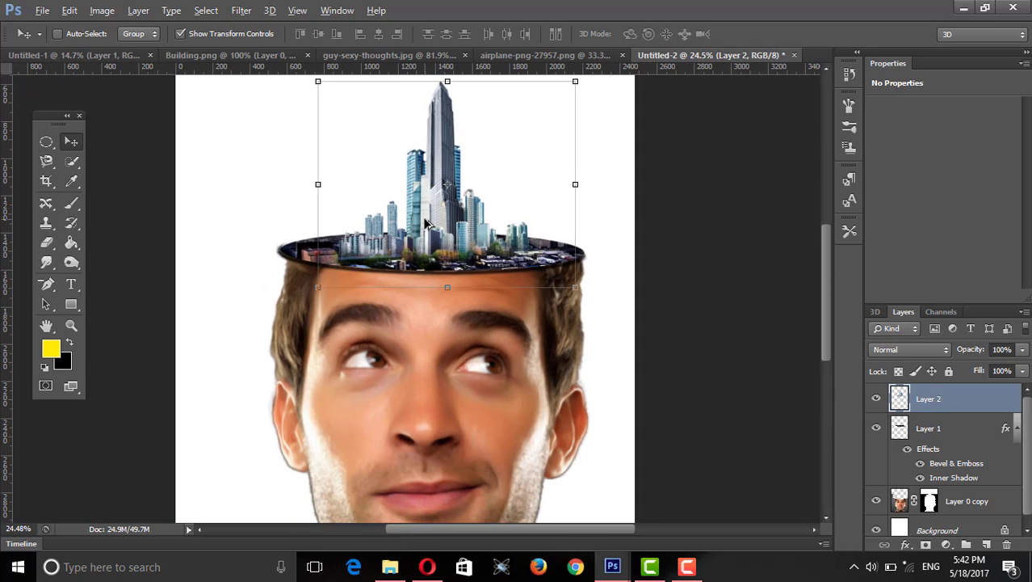
left_click_drag(426, 226, 432, 227)
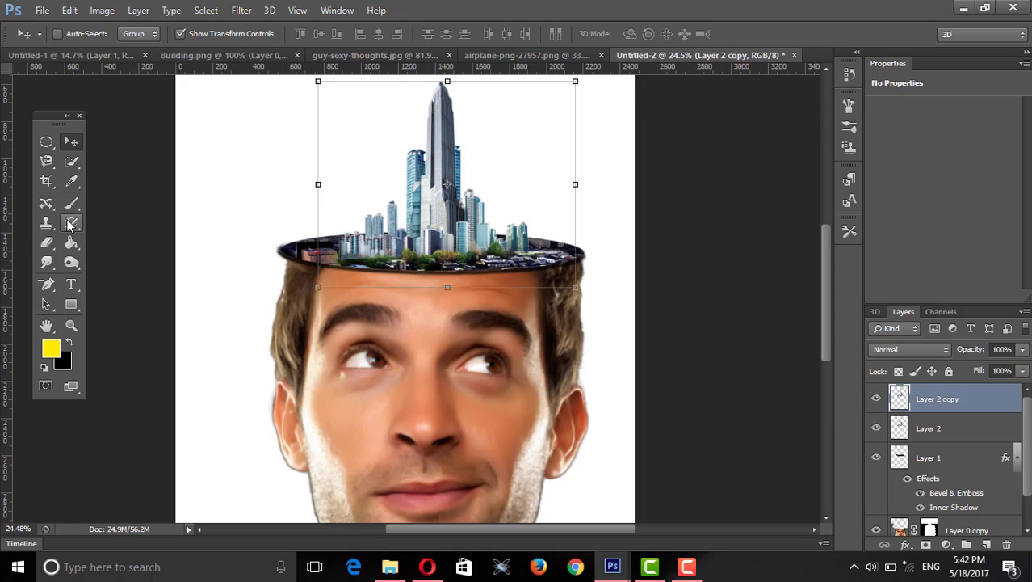
key("b")
left_click(50, 242)
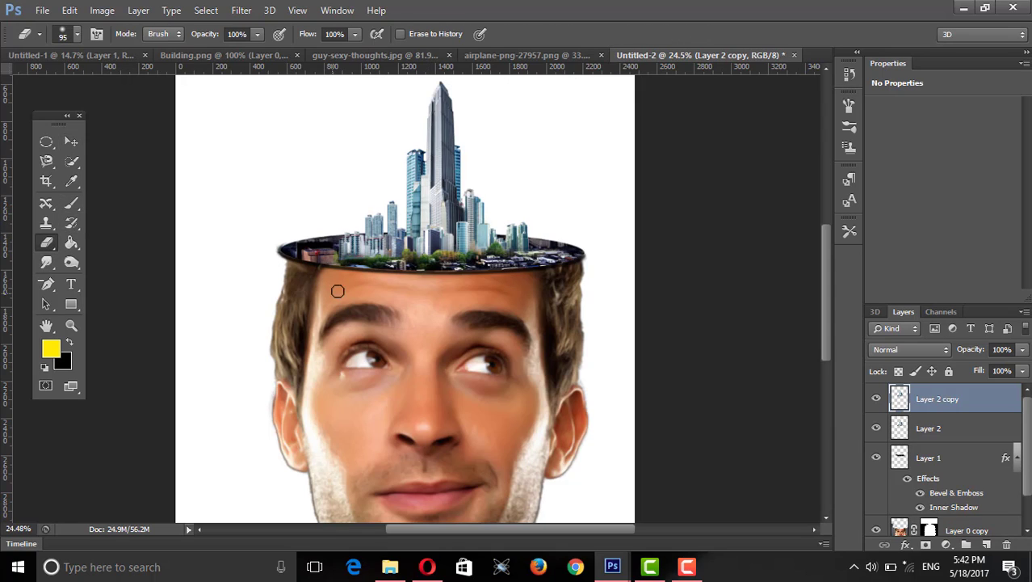
left_click_drag(336, 257, 515, 261)
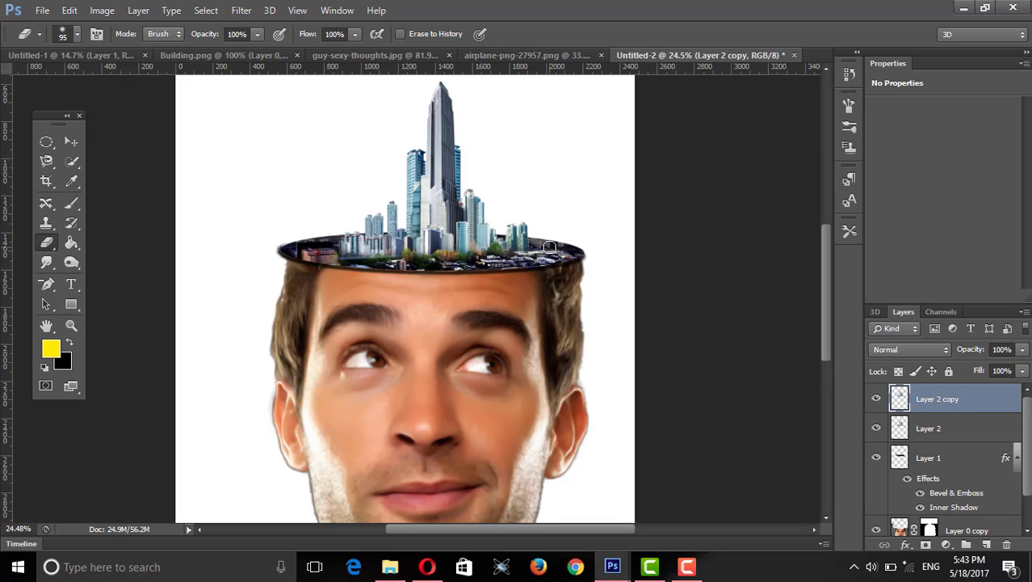
scroll(549, 246, "down", 2)
scroll(548, 247, "down", 2)
scroll(548, 246, "down", 1)
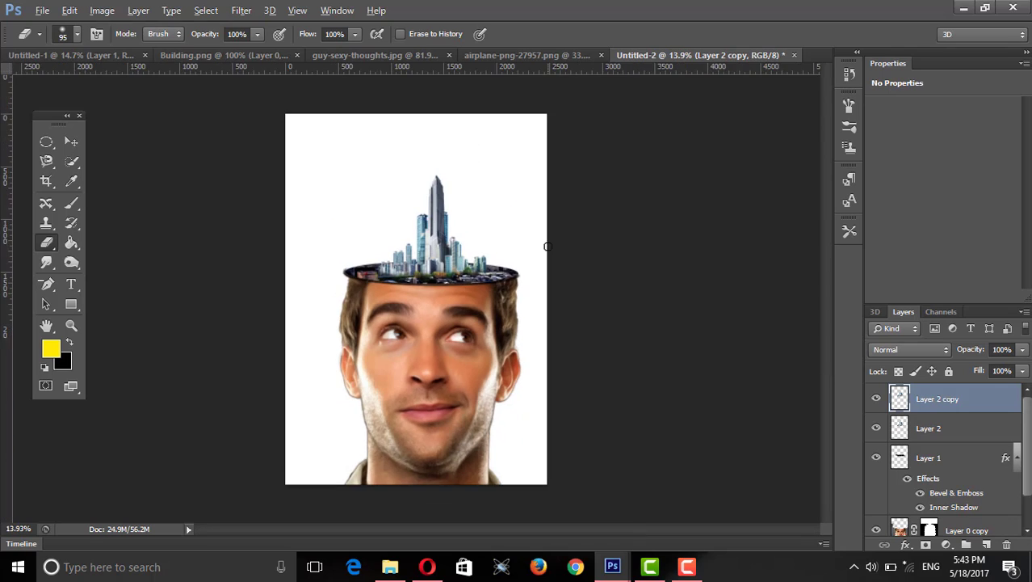
scroll(546, 244, "up", 1)
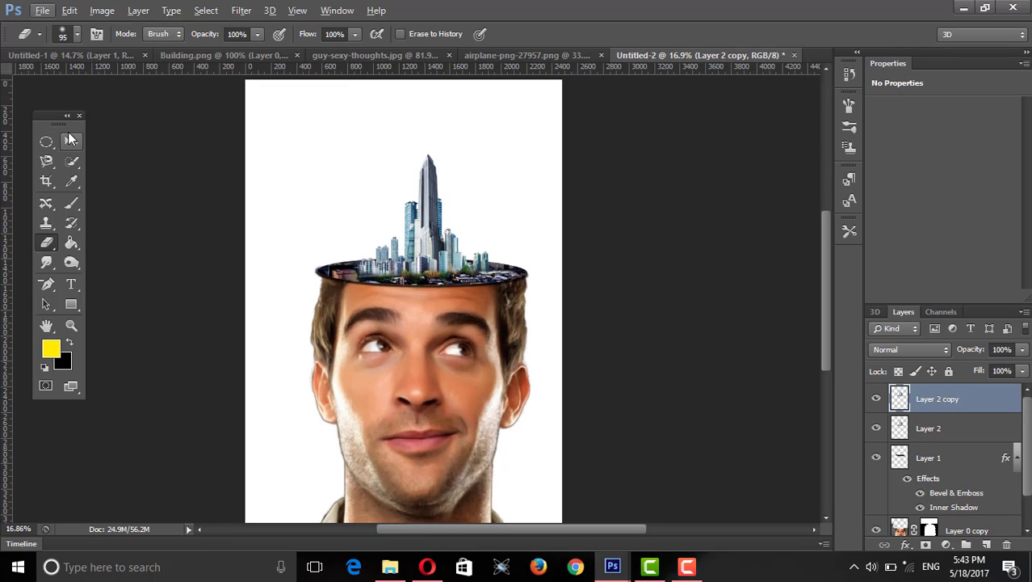
left_click(71, 142)
key("ctrl+t")
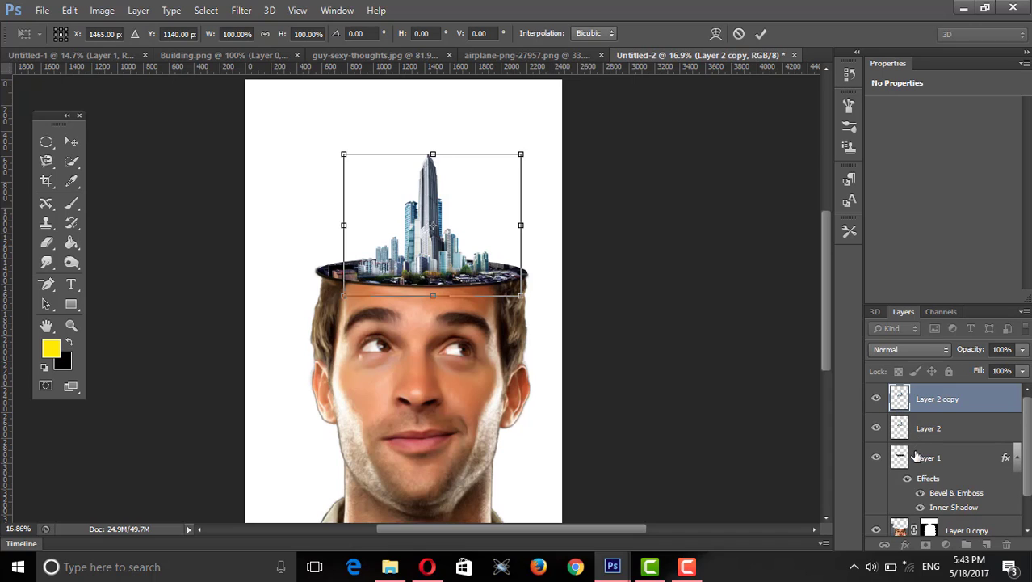
left_click(71, 142)
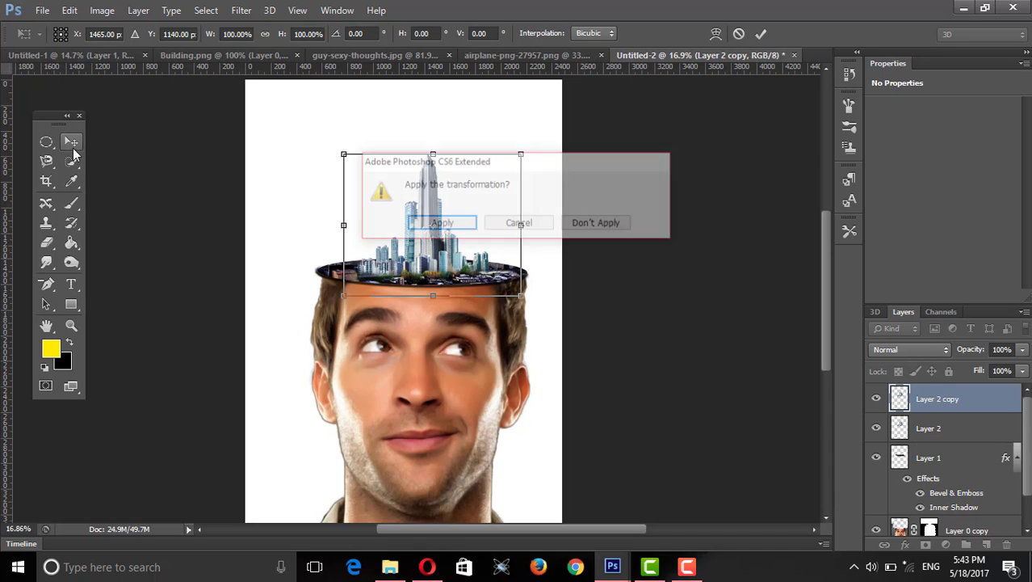
left_click(441, 224)
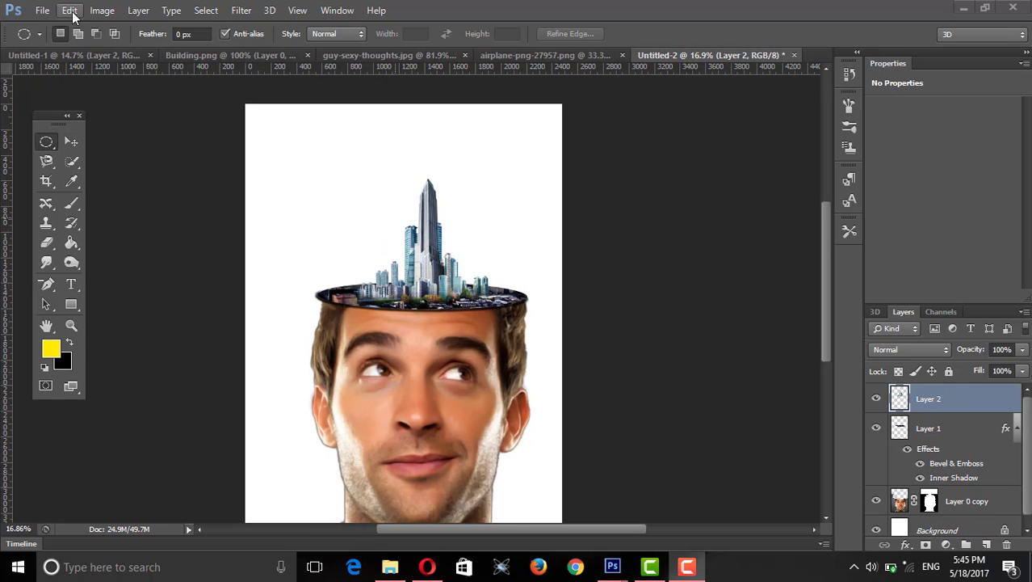
Step: Start a Perspective transform on the skyline and reshape its top corners and edges
left_click(71, 10)
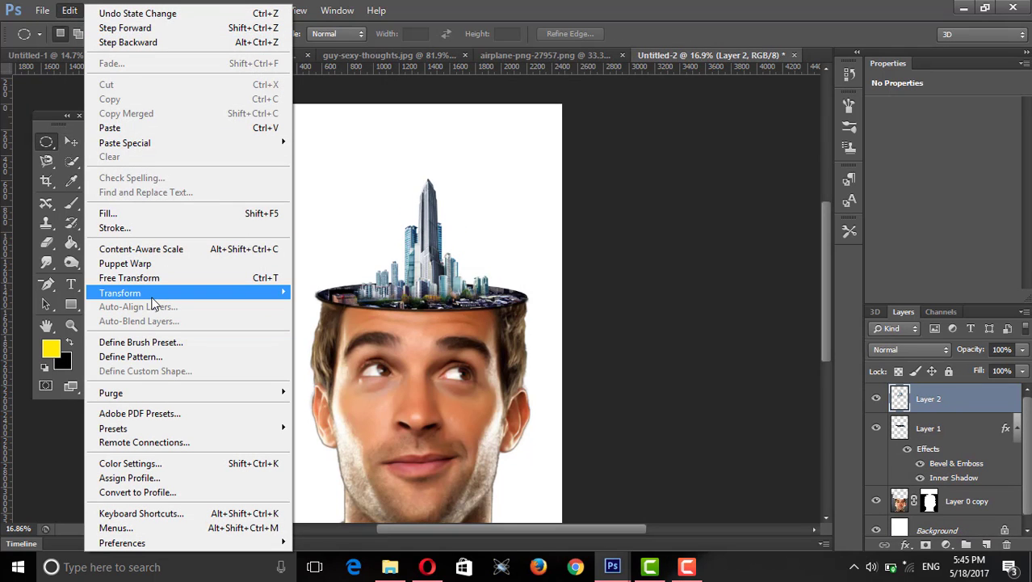
mouse_move(119, 292)
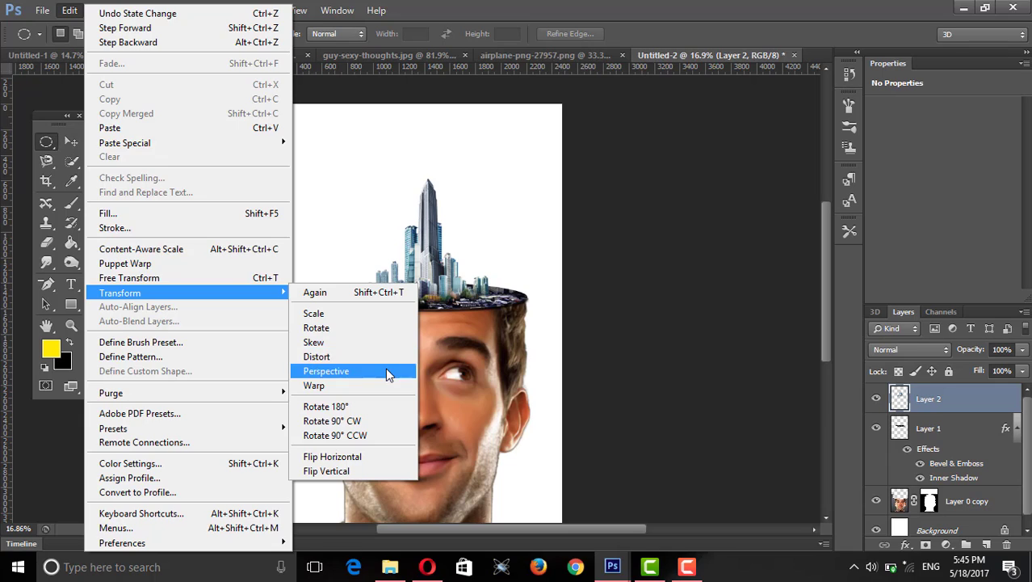
left_click(387, 374)
left_click_drag(522, 181, 521, 187)
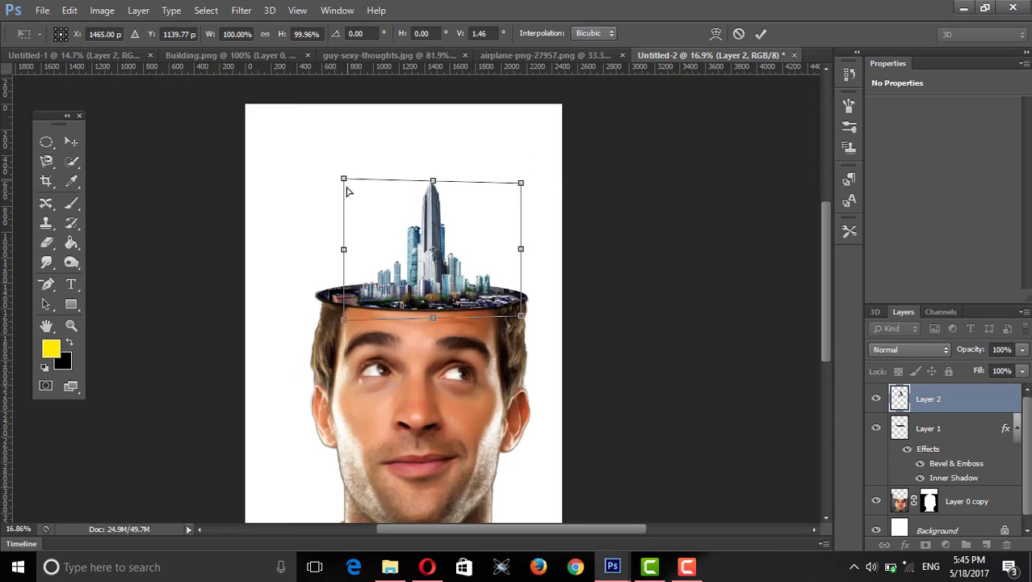
left_click_drag(347, 190, 352, 214)
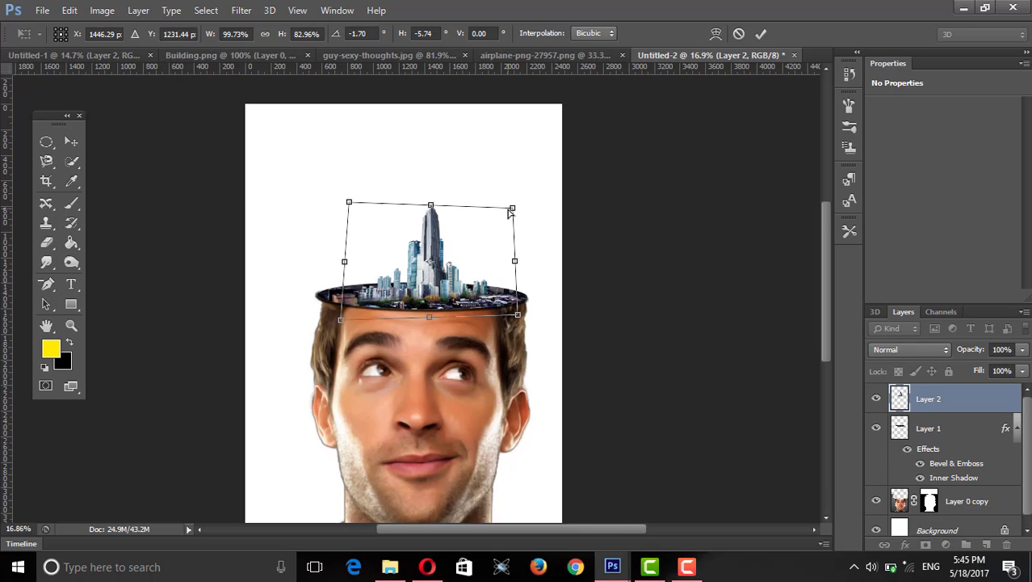
left_click_drag(511, 211, 518, 213)
left_click_drag(345, 207, 337, 206)
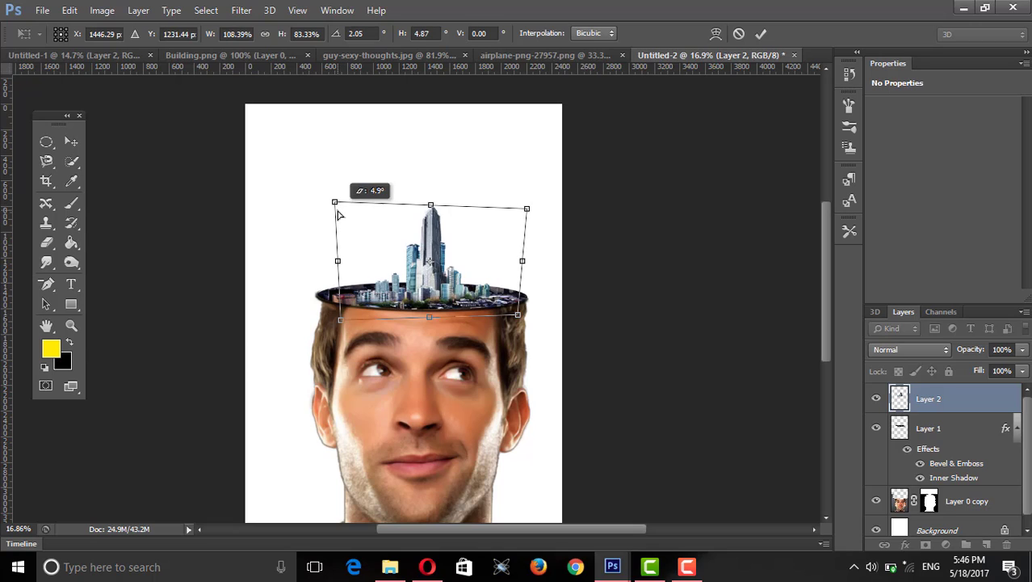
Step: Shorten the skyline to about 75% height, lower it into the skull, and apply
left_click_drag(413, 273, 404, 261)
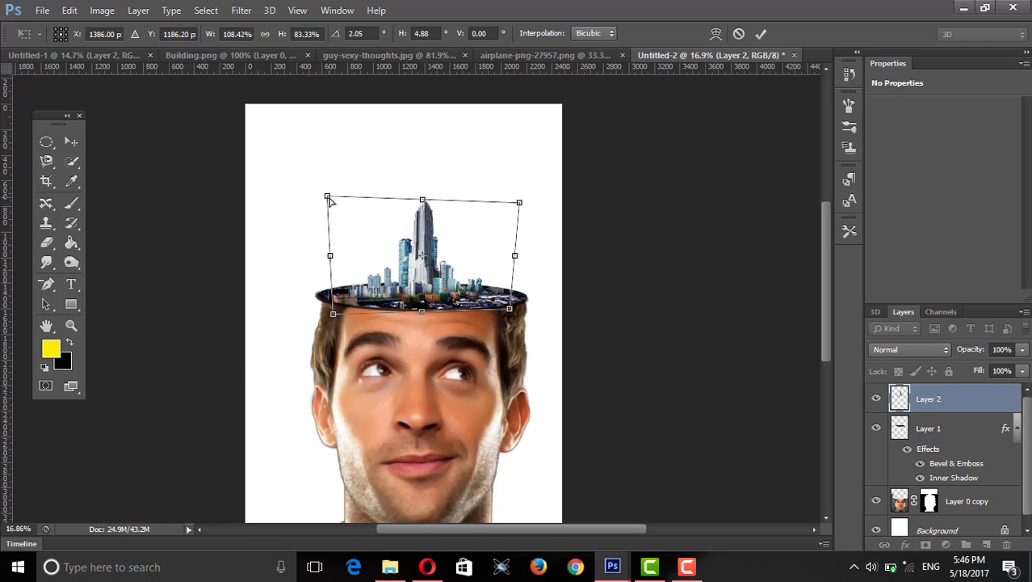
left_click_drag(328, 198, 334, 197)
left_click_drag(337, 317, 337, 312)
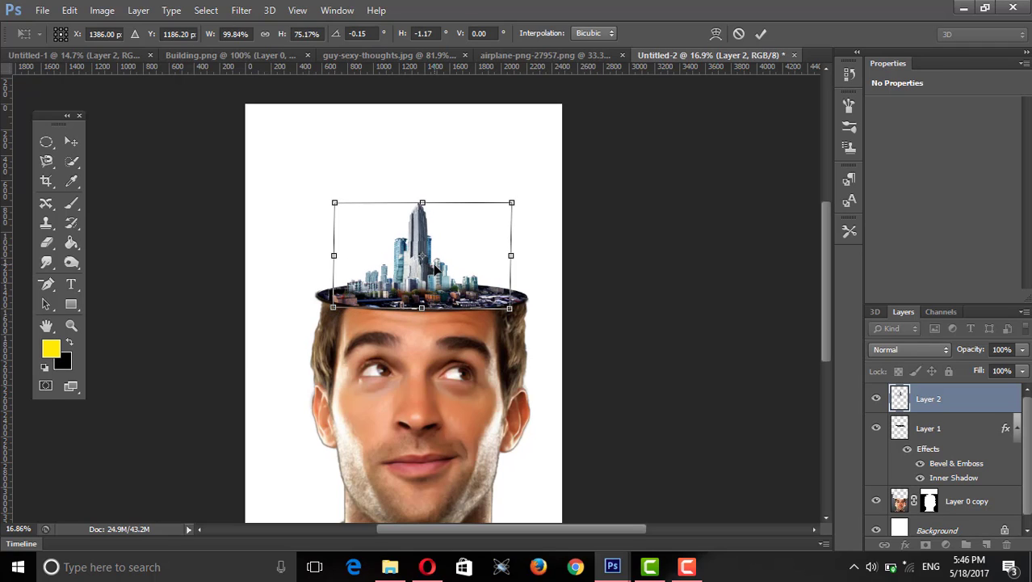
left_click_drag(436, 269, 446, 272)
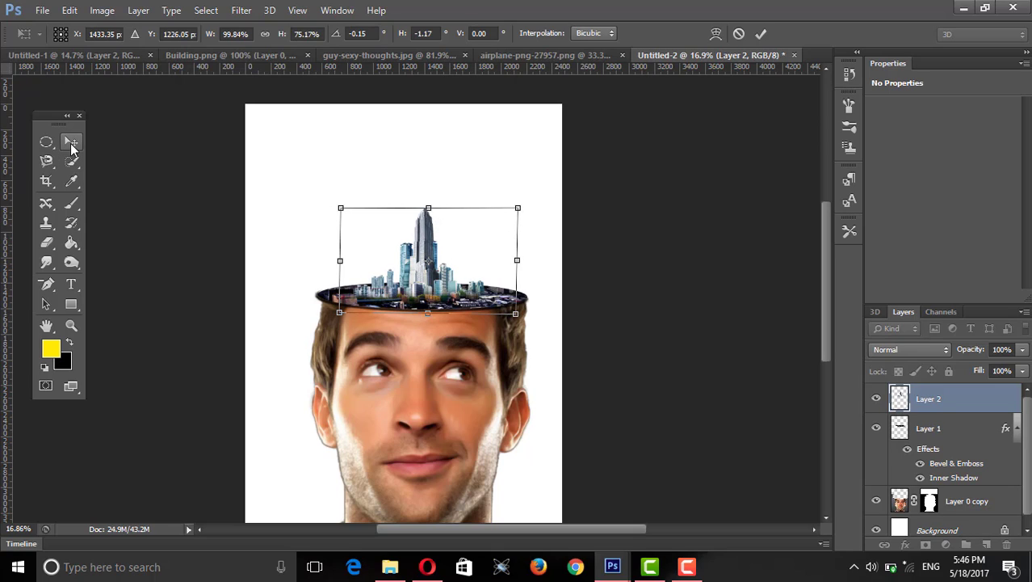
left_click(71, 142)
left_click(453, 229)
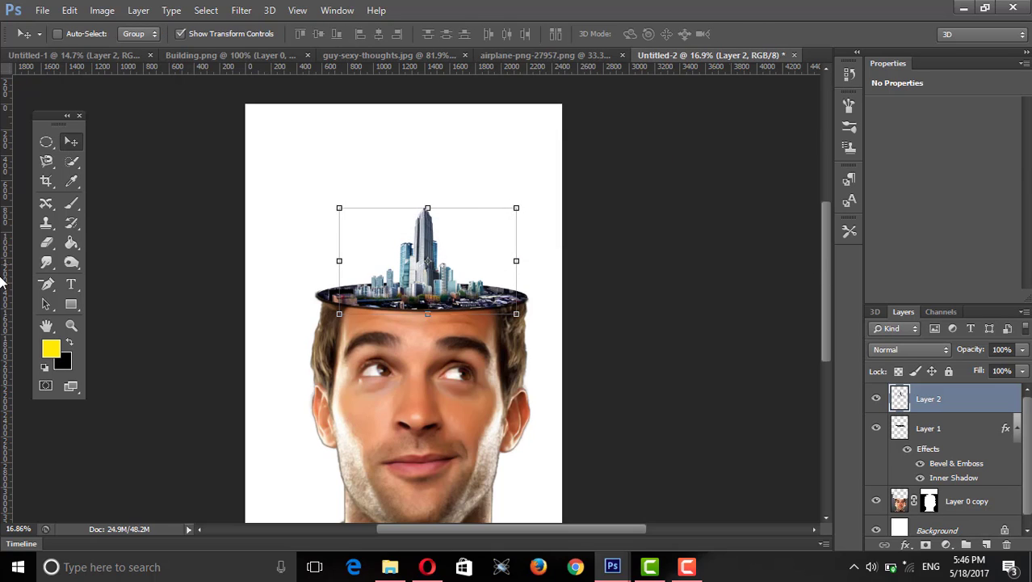
left_click(46, 142)
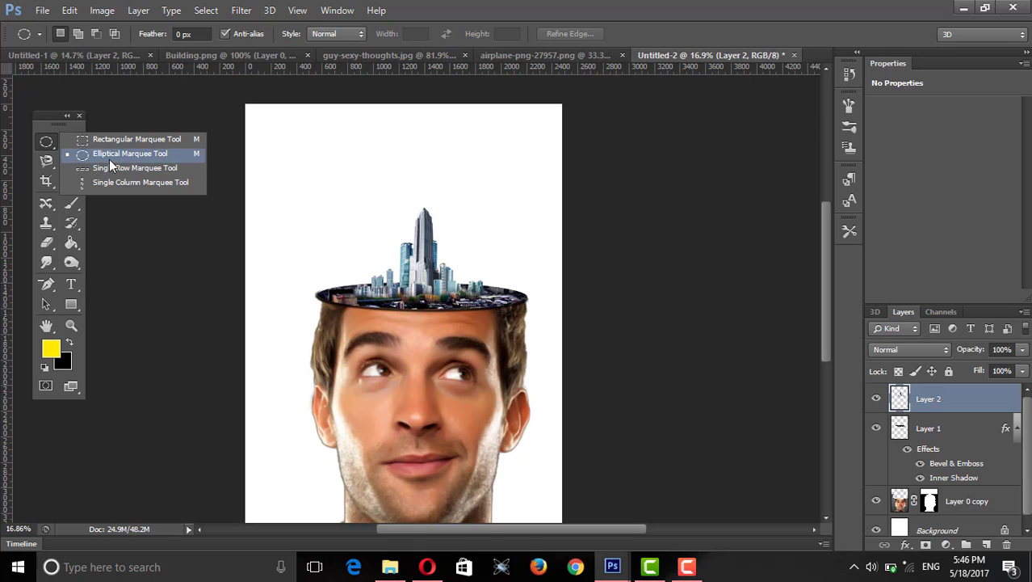
Step: Unlock the Background into Layer 0 and add a Gradient Overlay to it
left_click(42, 160)
key("v")
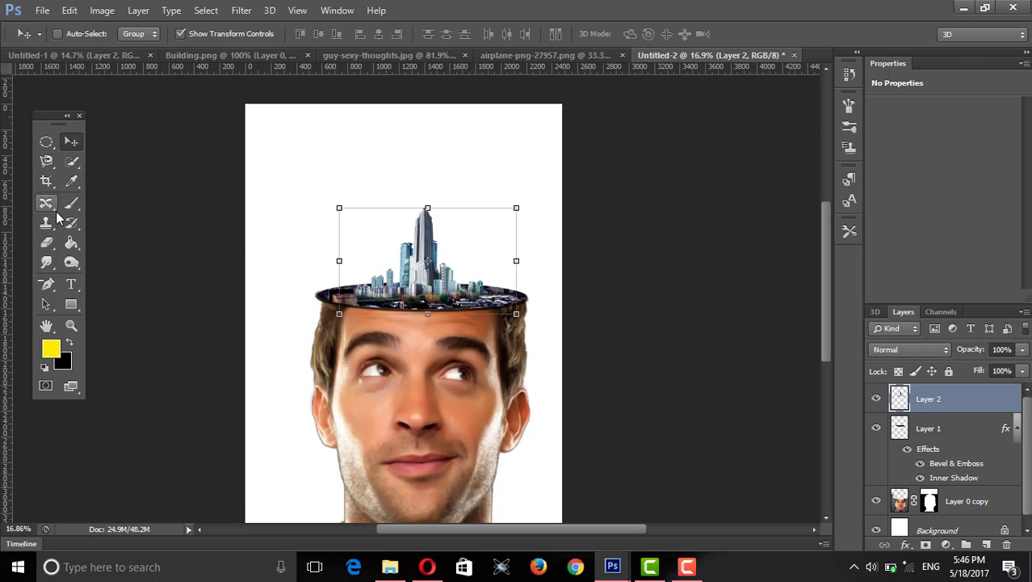
scroll(723, 278, "down", 3)
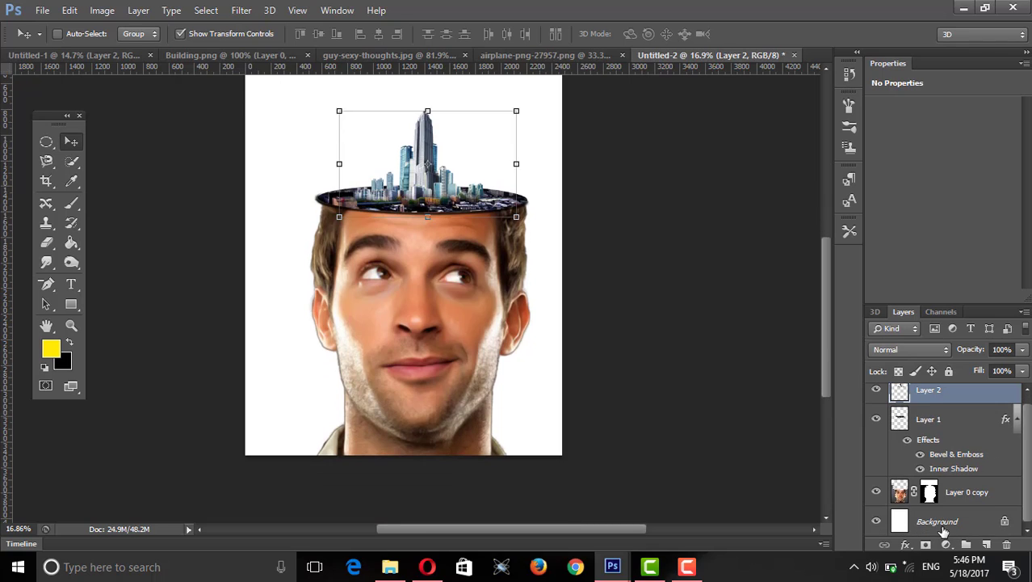
left_click(1000, 522)
left_click(1002, 521)
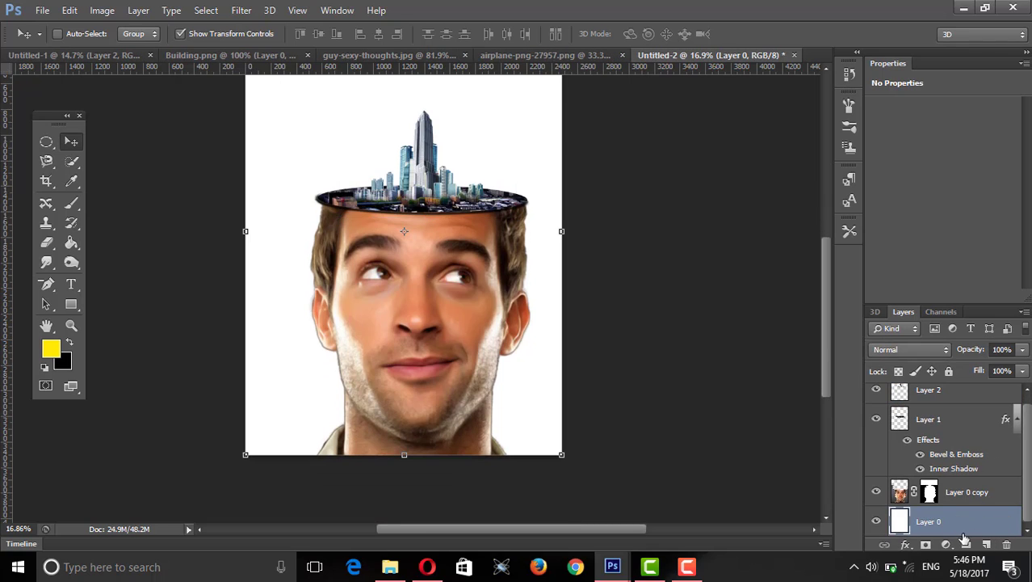
left_click(905, 545)
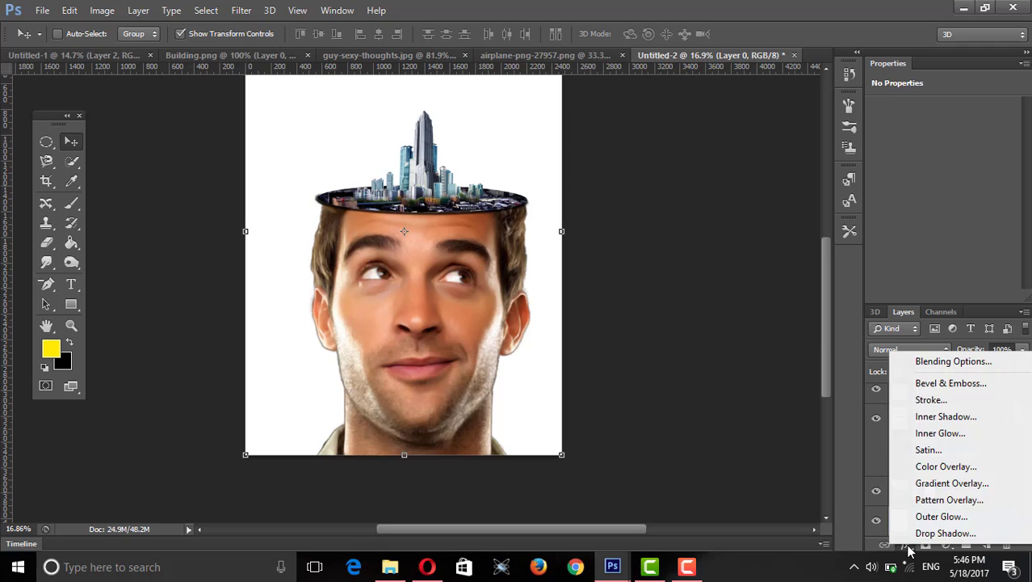
left_click(953, 483)
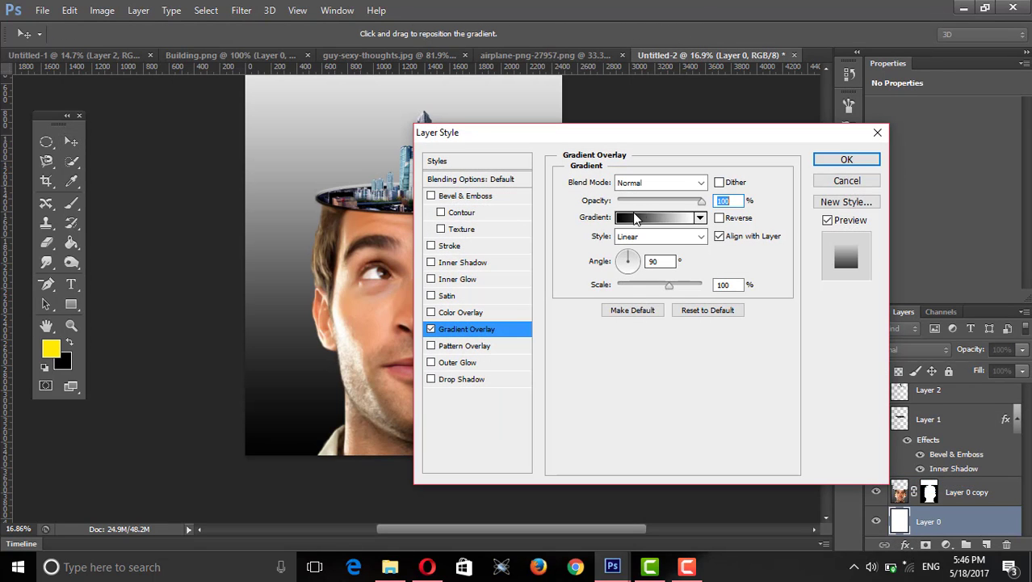
Step: Set the gradient's left stop to a light teal, giving a teal-to-white gradient
left_click(637, 226)
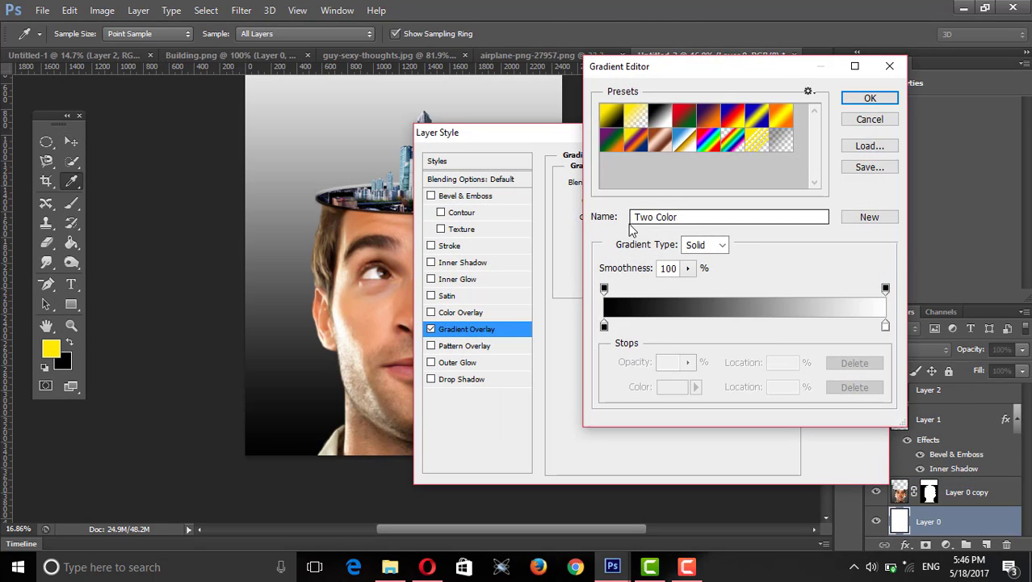
left_click(604, 326)
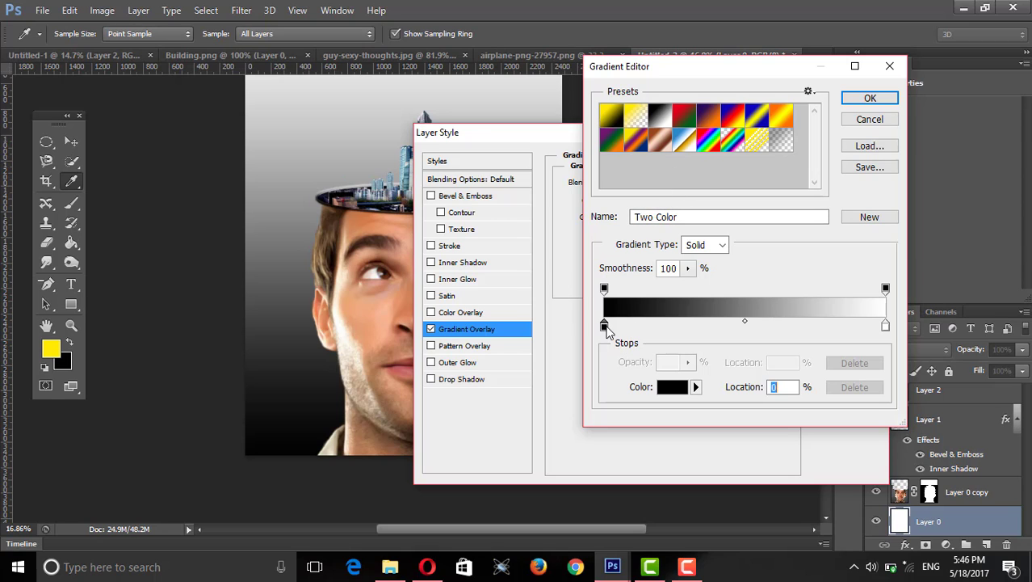
double_click(604, 326)
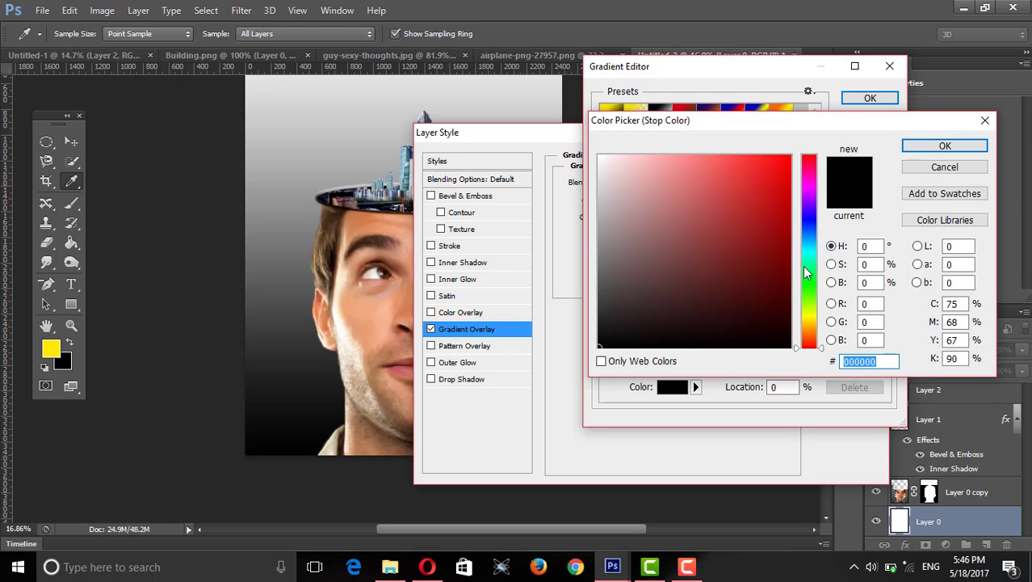
left_click(806, 253)
left_click(691, 242)
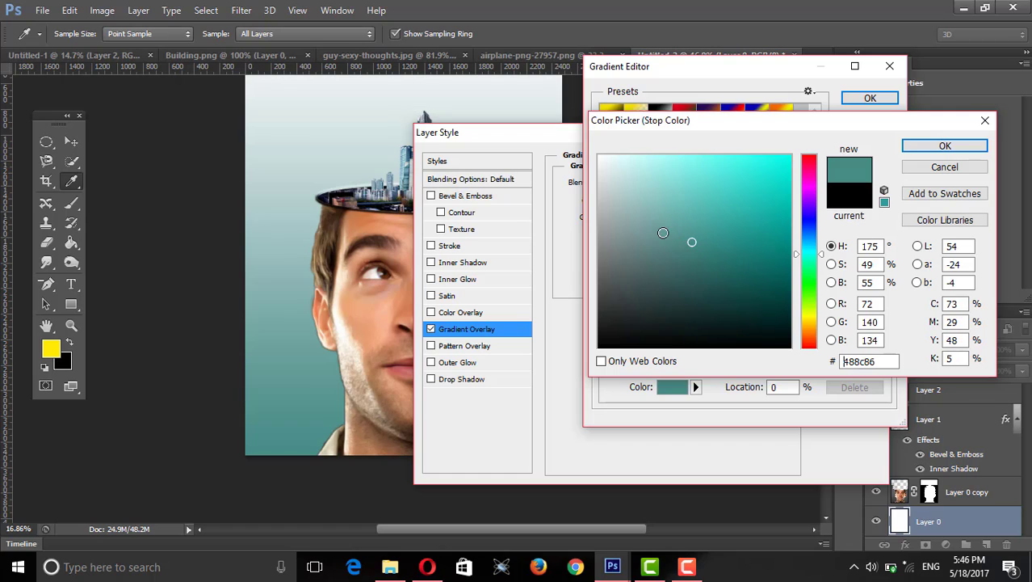
left_click_drag(672, 208, 714, 209)
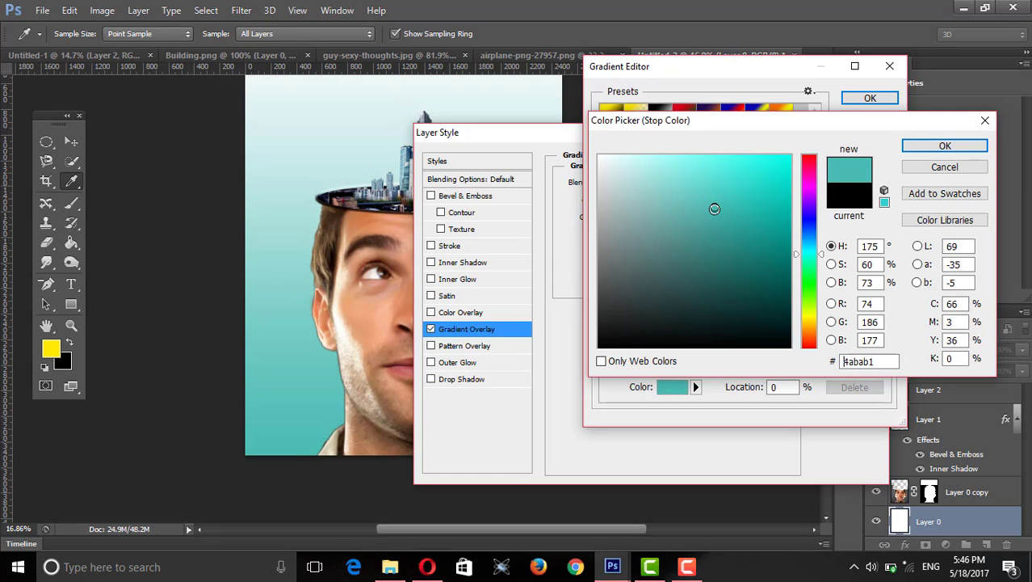
left_click(942, 145)
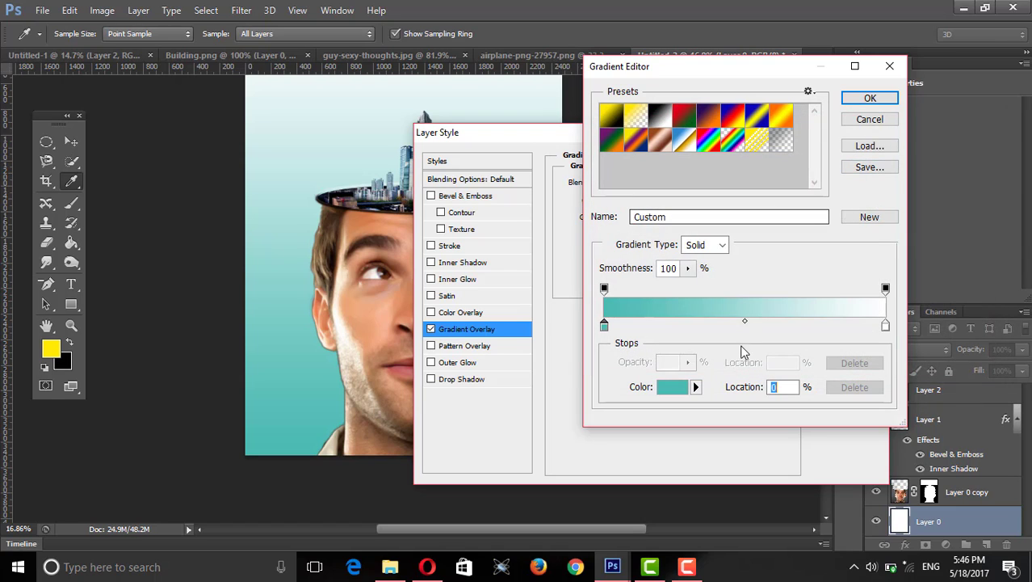
left_click(870, 98)
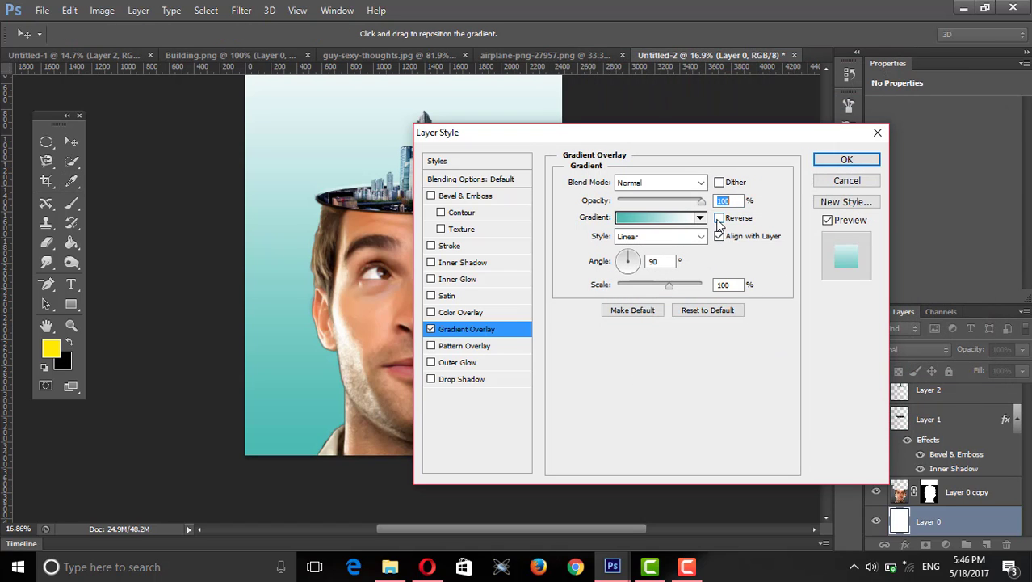
Step: Make the gradient reversed and radial at 78% scale, and apply the overlay
left_click(719, 218)
left_click(655, 237)
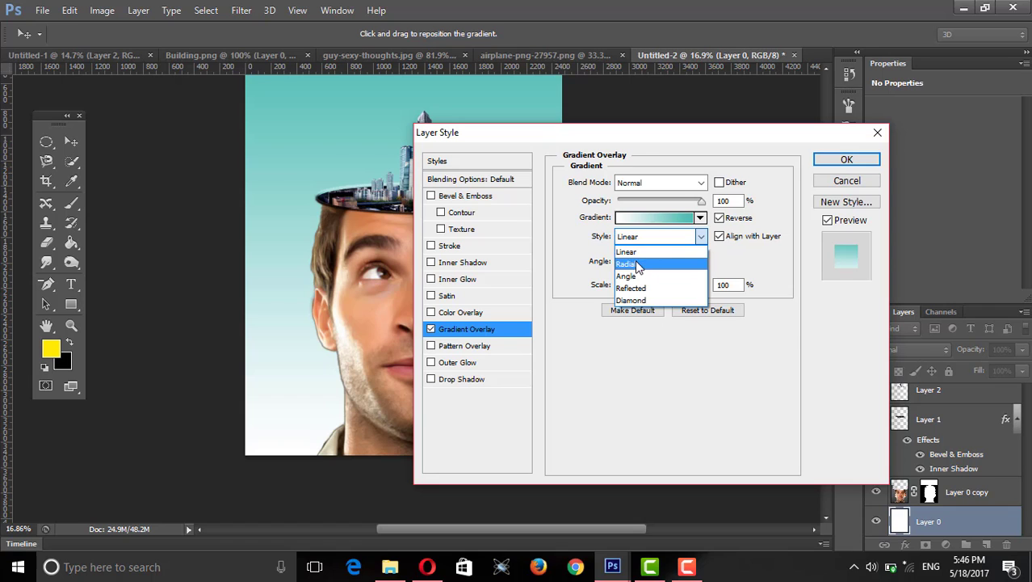
left_click(638, 264)
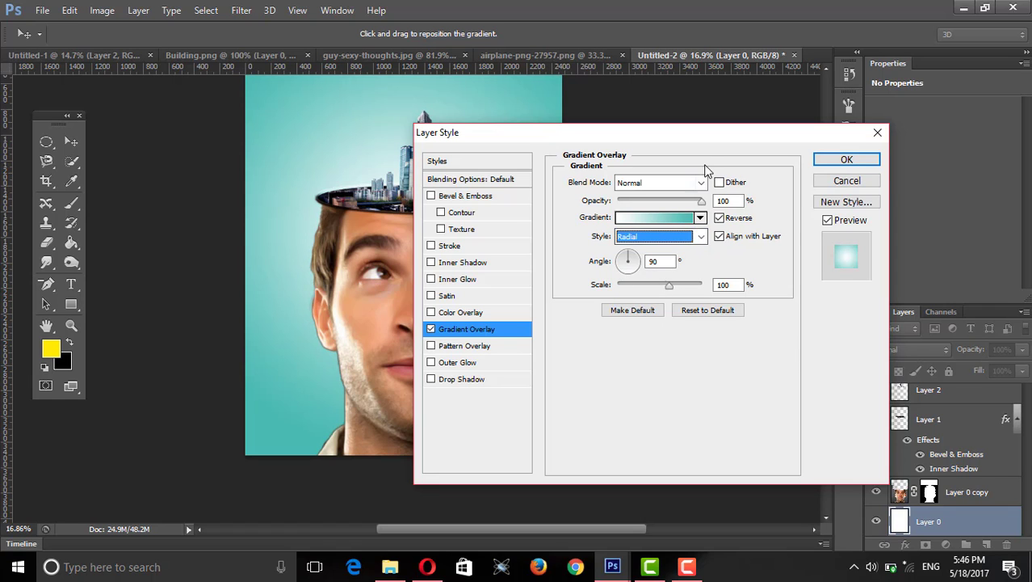
mouse_move(716, 138)
left_mouse_down()
mouse_move(699, 214)
mouse_move(711, 186)
left_mouse_up()
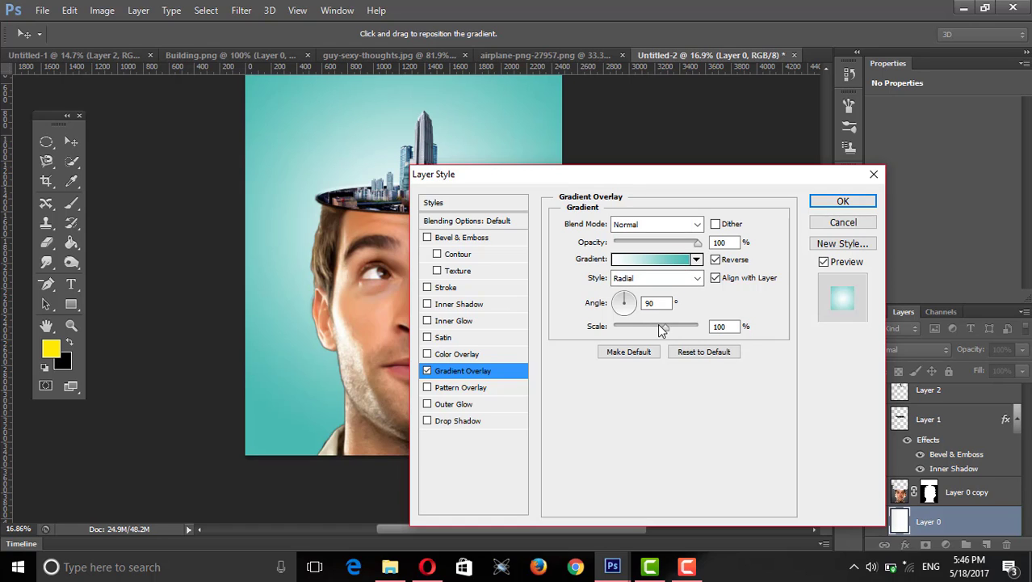
mouse_move(665, 327)
left_mouse_down()
mouse_move(651, 327)
mouse_move(666, 331)
mouse_move(659, 336)
left_mouse_up()
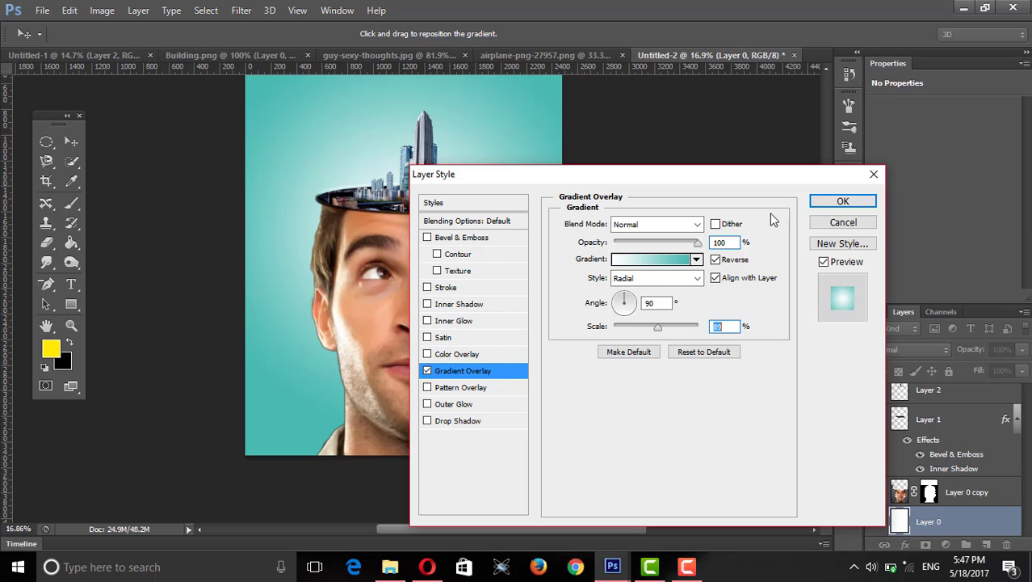
left_click(832, 204)
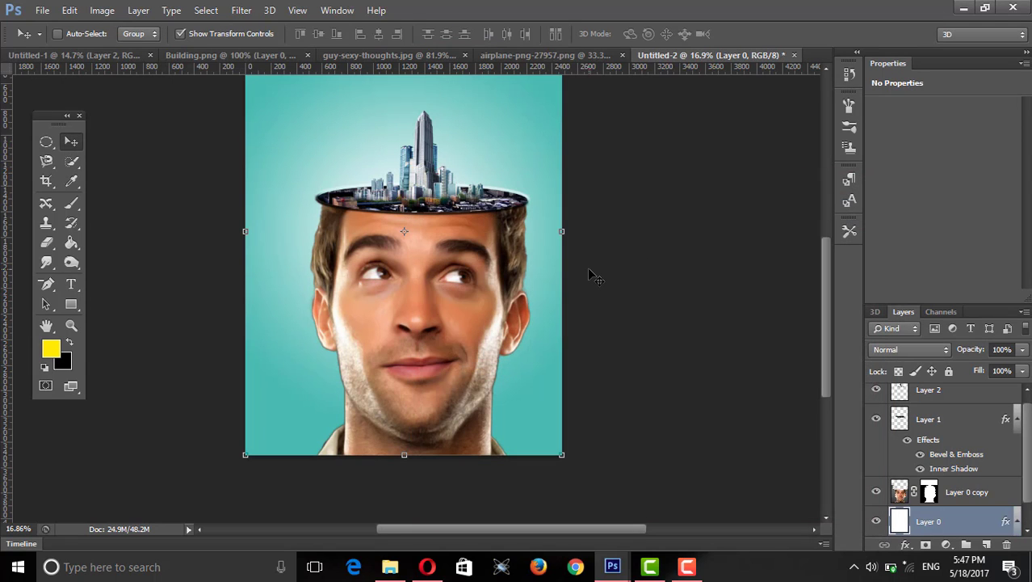
Step: Select Layer 0 copy, Layer 1 and Layer 2 and nudge them left twice with Shift+Left
scroll(595, 277, "down", 3)
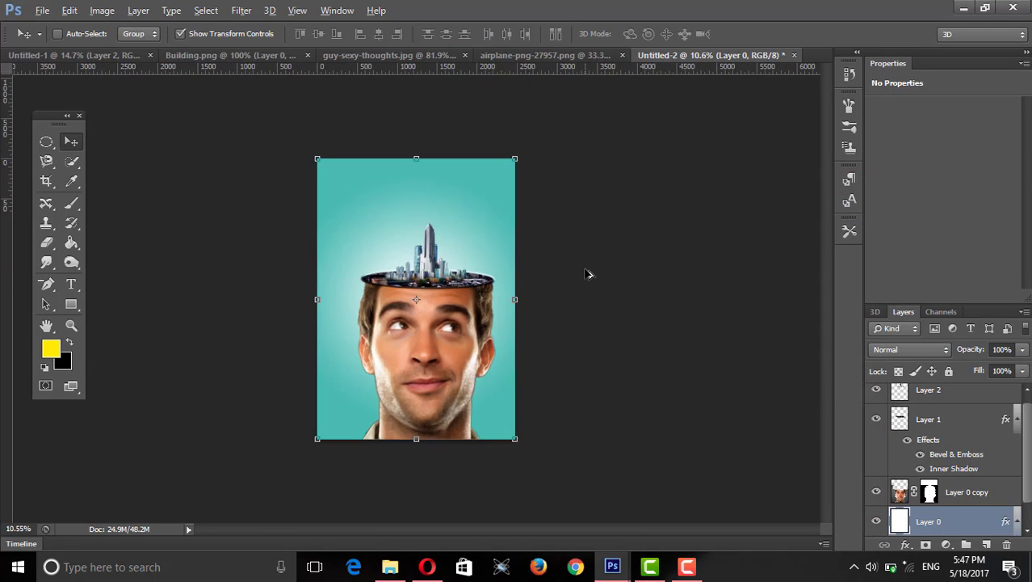
left_click(963, 496)
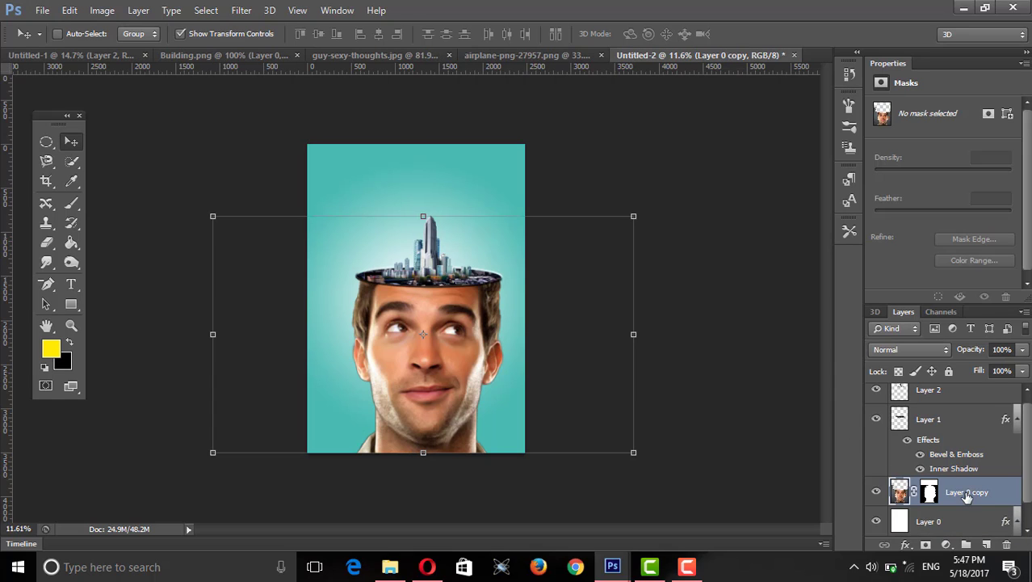
scroll(963, 486, "up", 1)
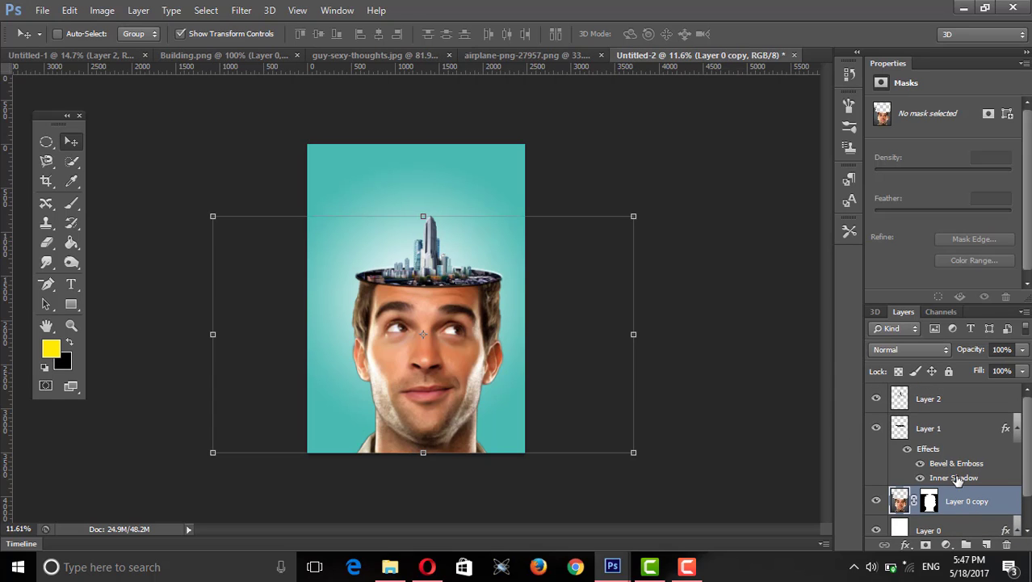
left_click(939, 429, "ctrl")
left_click(943, 400, "ctrl")
key("shift+Left")
key("shift+Left")
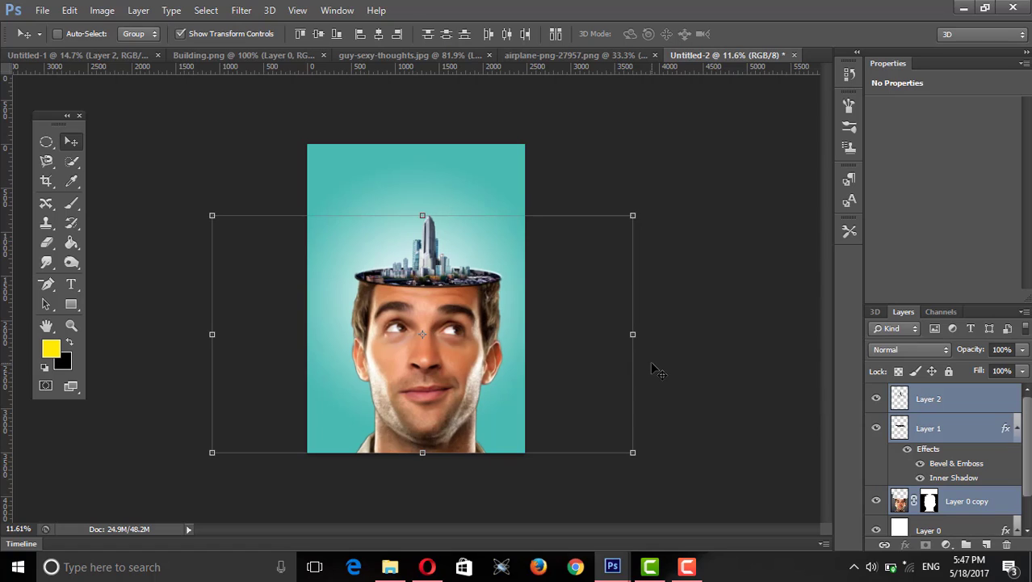
key("shift+Left")
key("shift+Left")
key("shift+Left")
key("shift+Left")
key("shift+Left")
key("shift+Left")
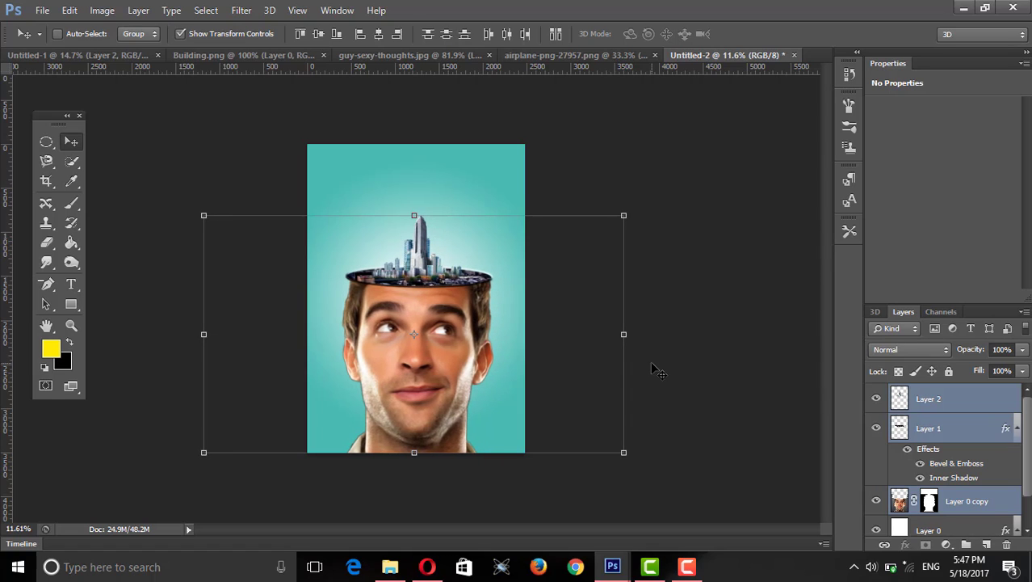
Step: Switch to the Elliptical Marquee tool and zoom in on the head
left_click(44, 144)
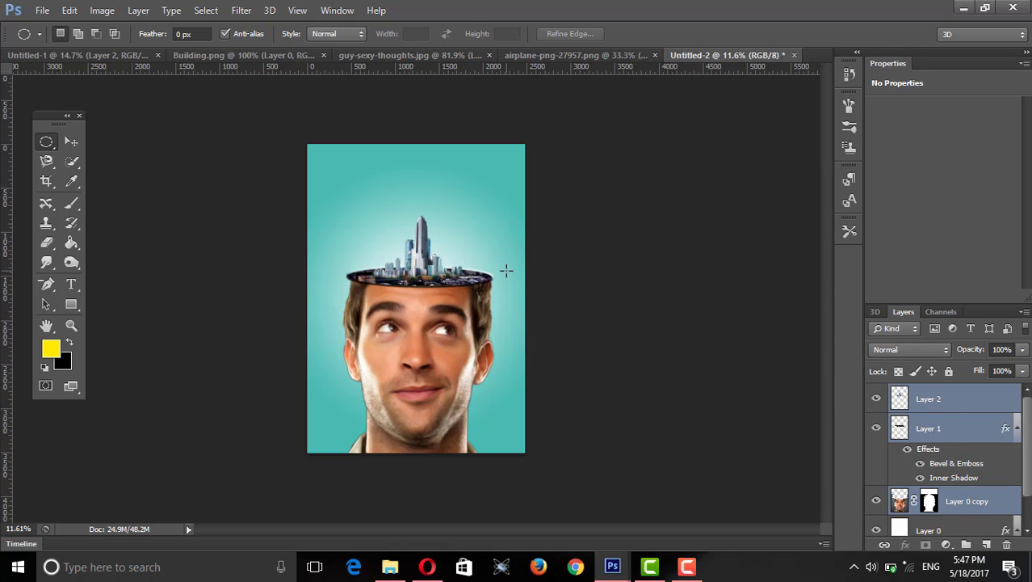
scroll(505, 270, "up", 1)
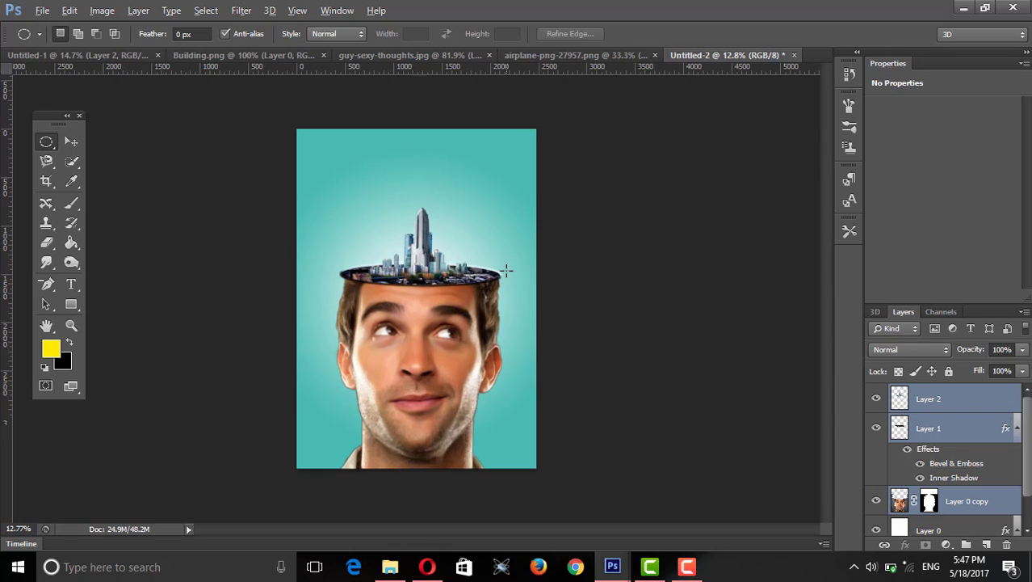
scroll(506, 270, "up", 2)
scroll(506, 270, "up", 2)
scroll(505, 269, "up", 2)
scroll(505, 270, "down", 1)
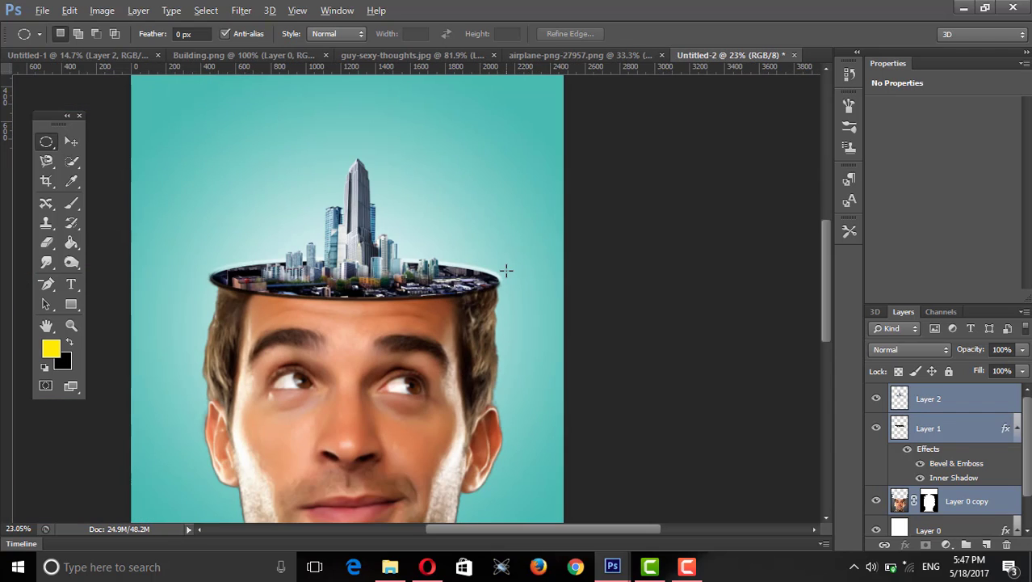
scroll(506, 270, "up", 1)
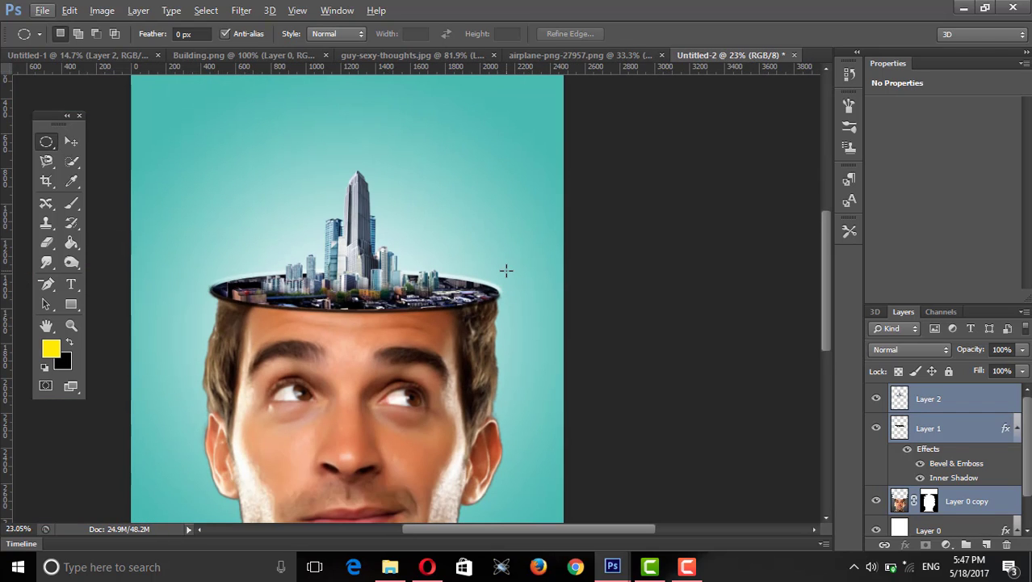
scroll(327, 127, "up", 2)
scroll(339, 168, "up", 1)
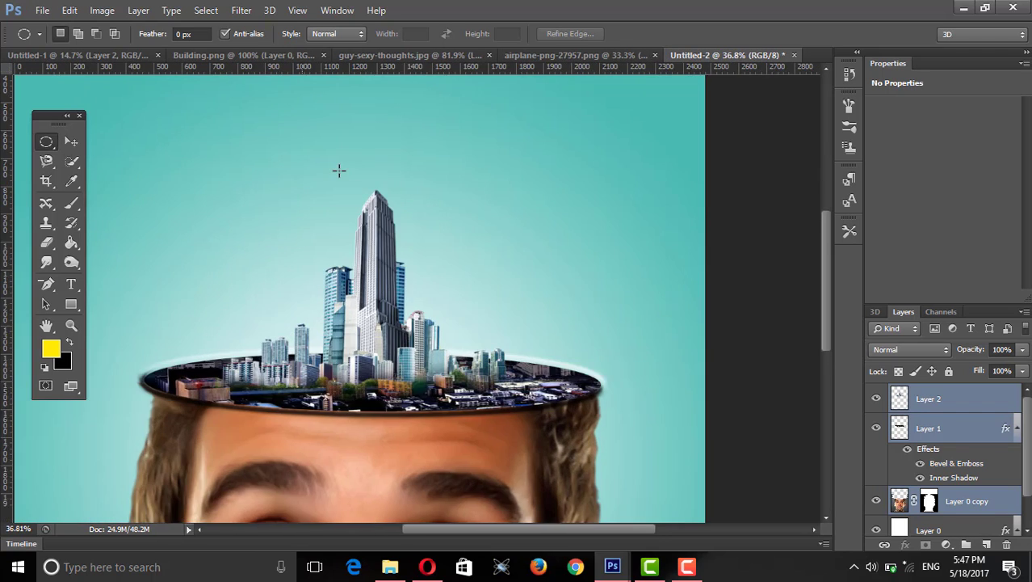
scroll(338, 170, "down", 1)
scroll(339, 170, "up", 2)
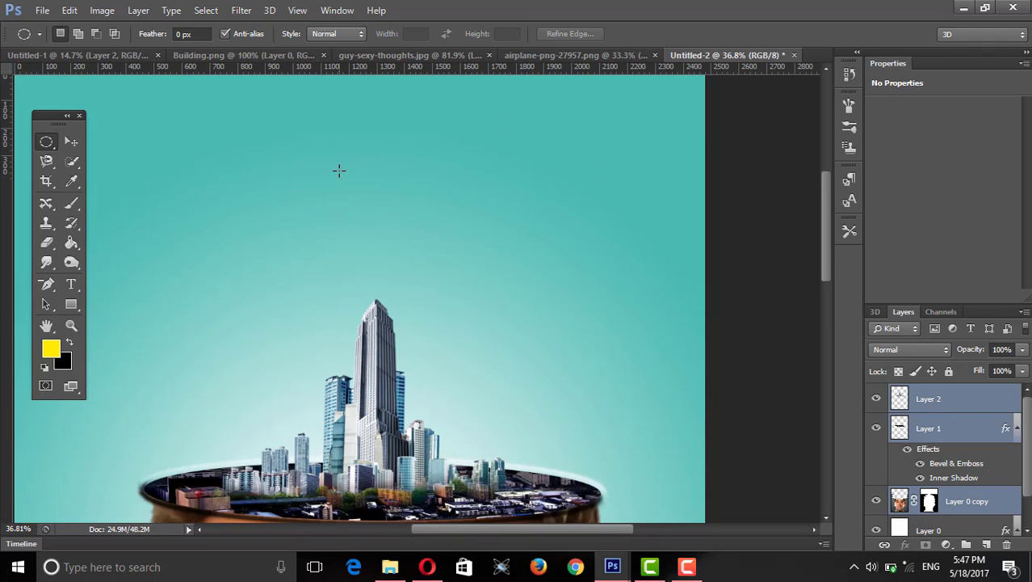
Step: Select the Brush tool and create a new empty layer for clouds
left_click(71, 202)
right_click(378, 249)
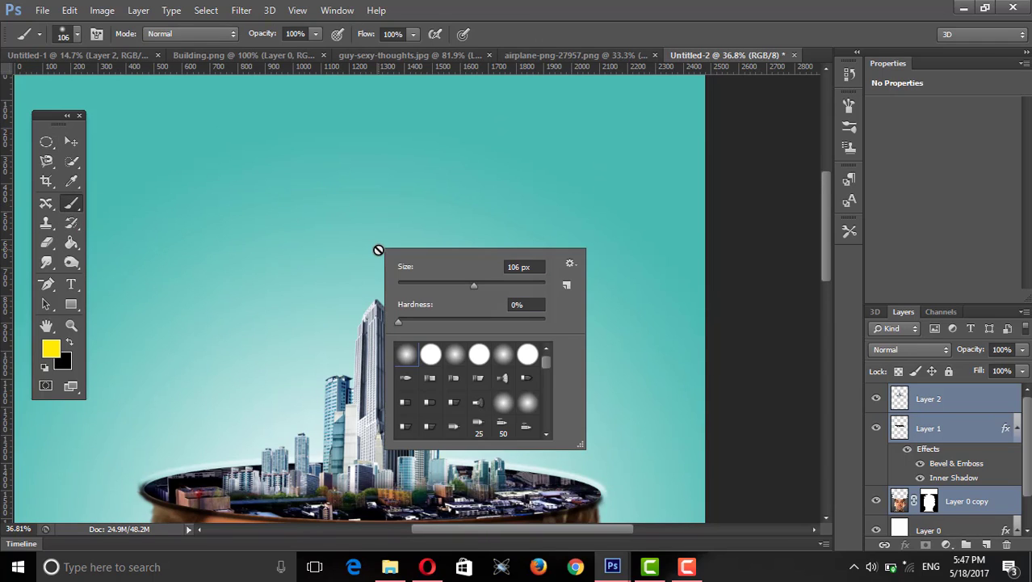
scroll(529, 371, "down", 3)
scroll(527, 400, "down", 2)
left_click(980, 409)
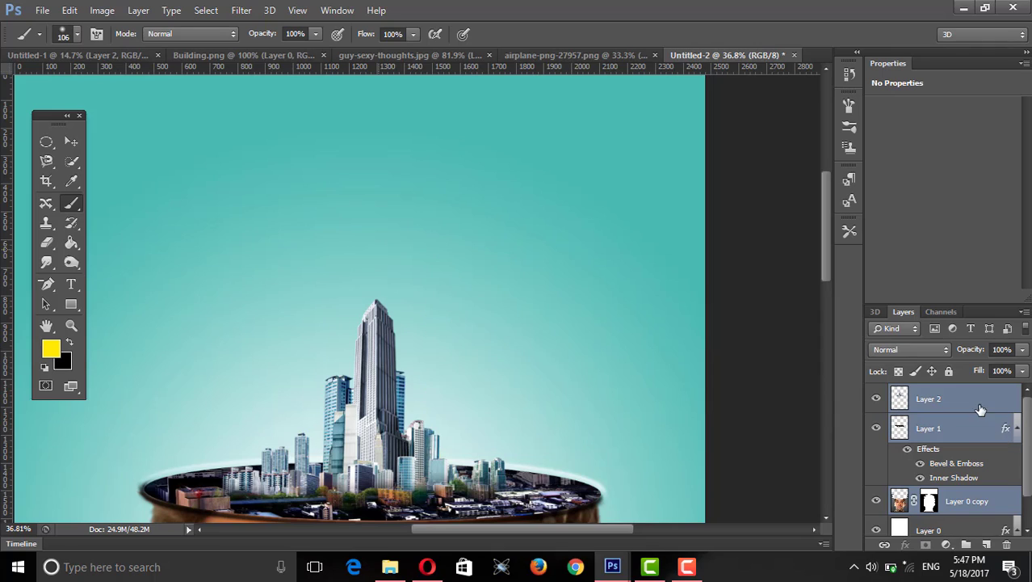
left_click(987, 543)
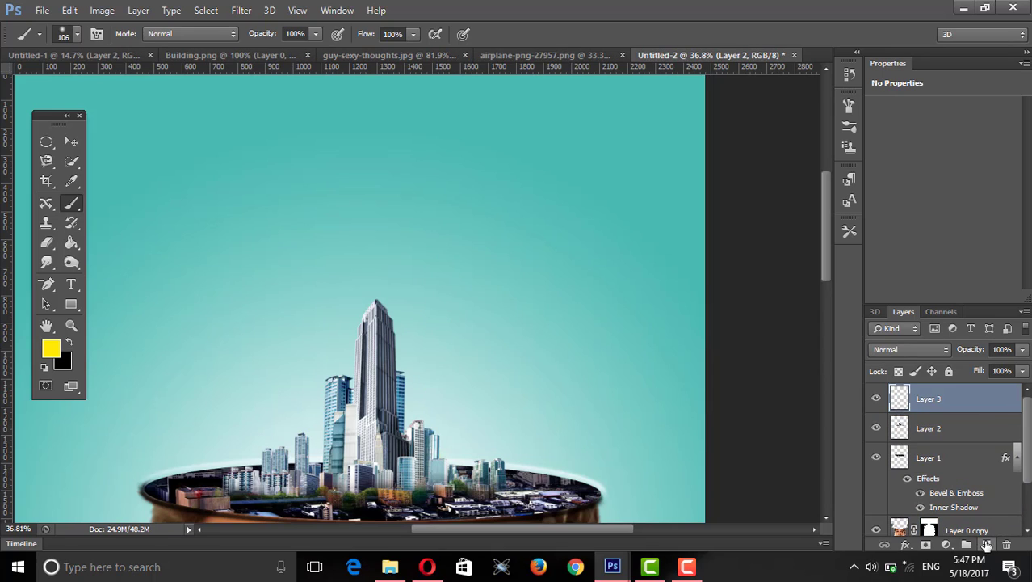
Step: Choose cloud brush 1081 and set its size to 319 px
right_click(361, 235)
scroll(525, 354, "down", 5)
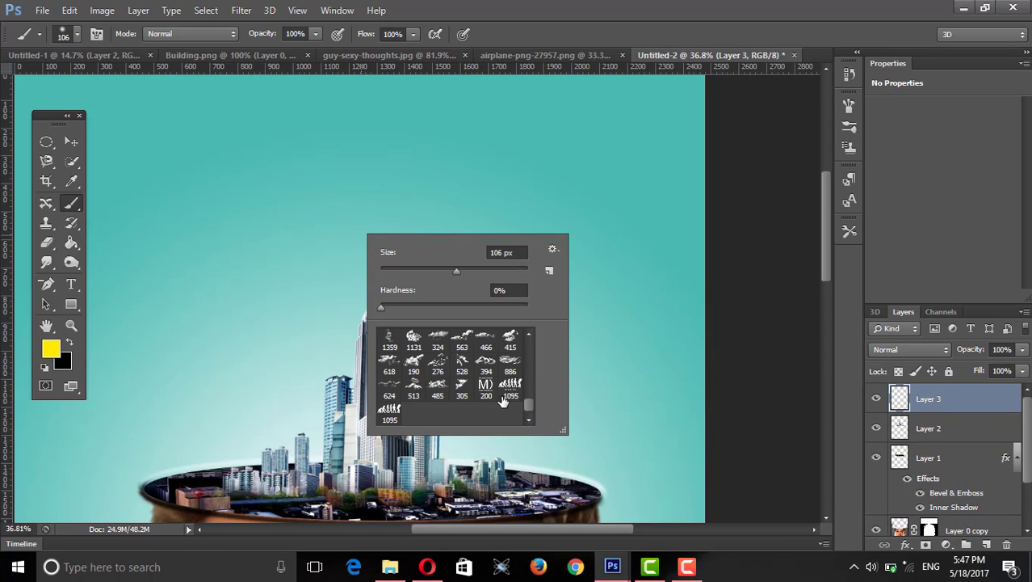
scroll(503, 401, "up", 1)
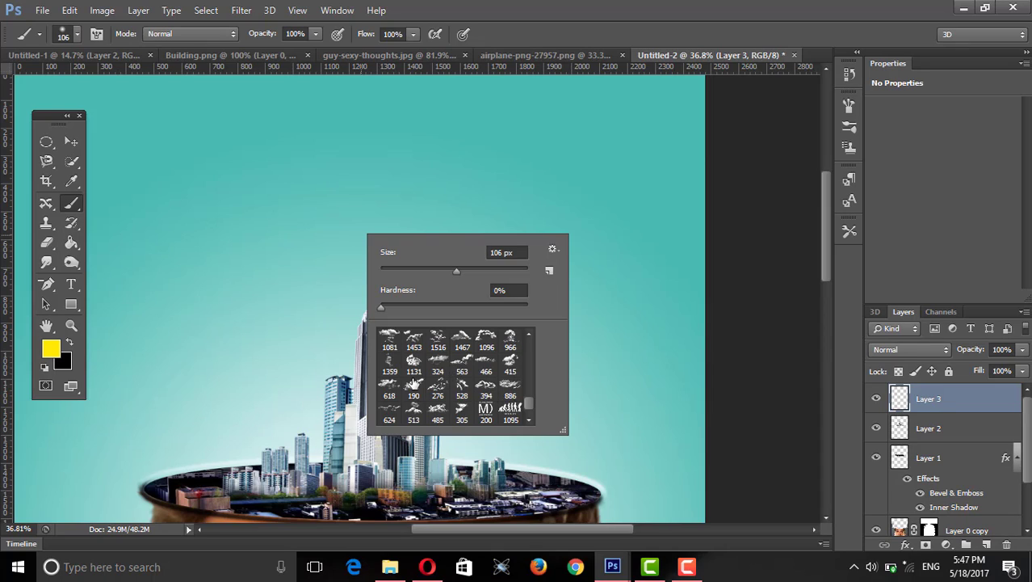
scroll(411, 381, "up", 1)
scroll(411, 380, "up", 1)
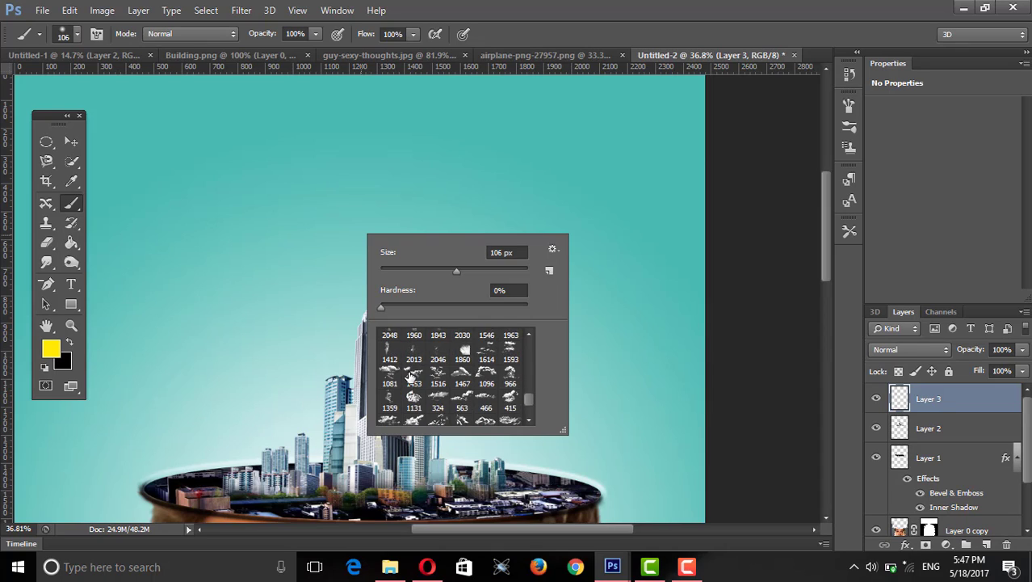
scroll(411, 378, "up", 1)
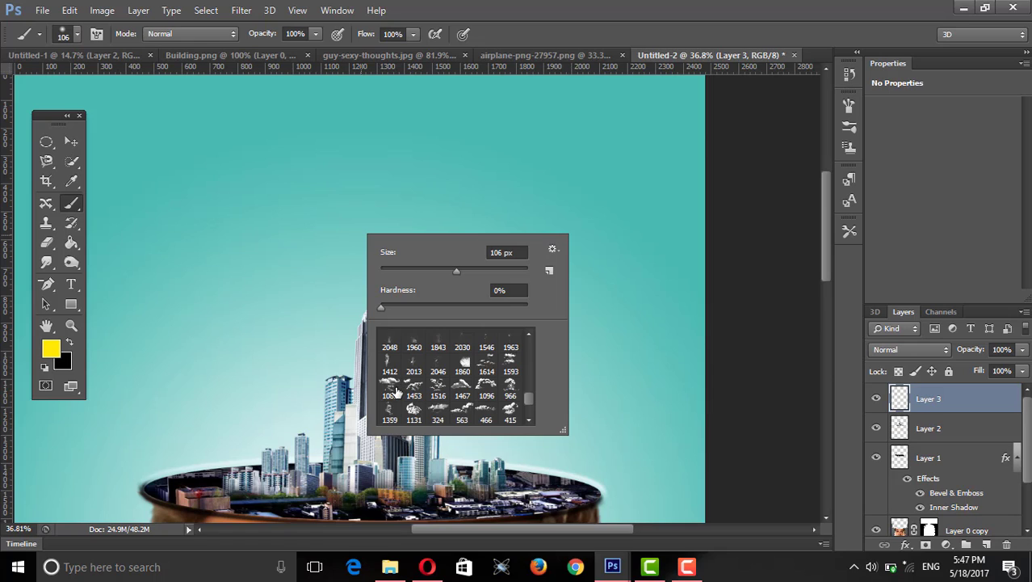
scroll(396, 391, "down", 1)
left_click(390, 365)
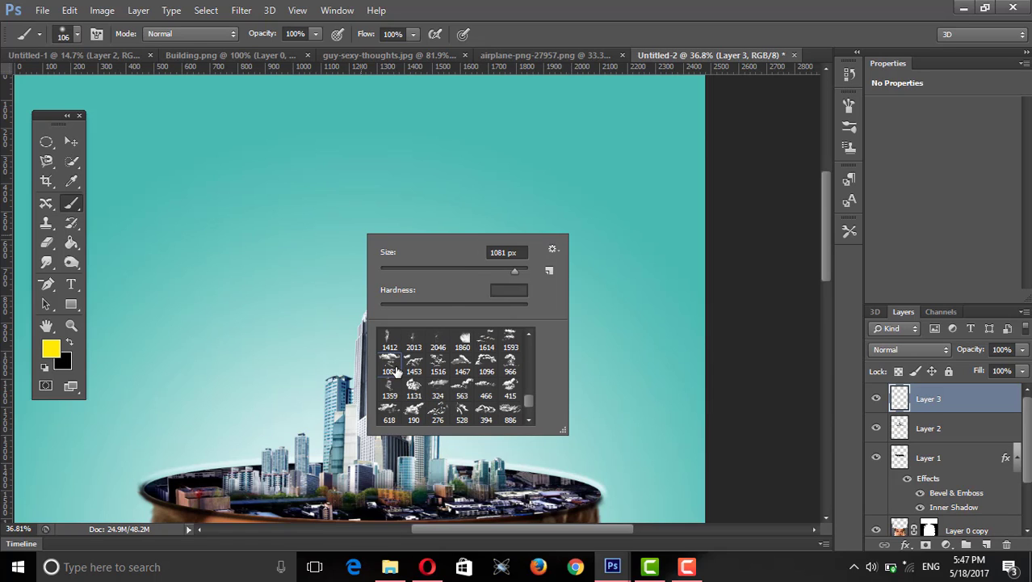
left_click(487, 271)
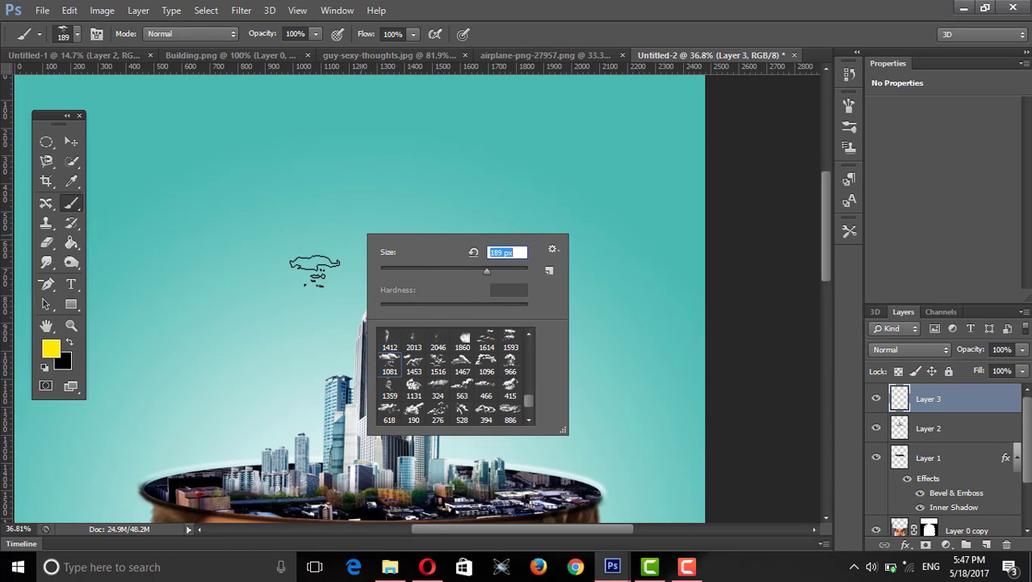
type("319")
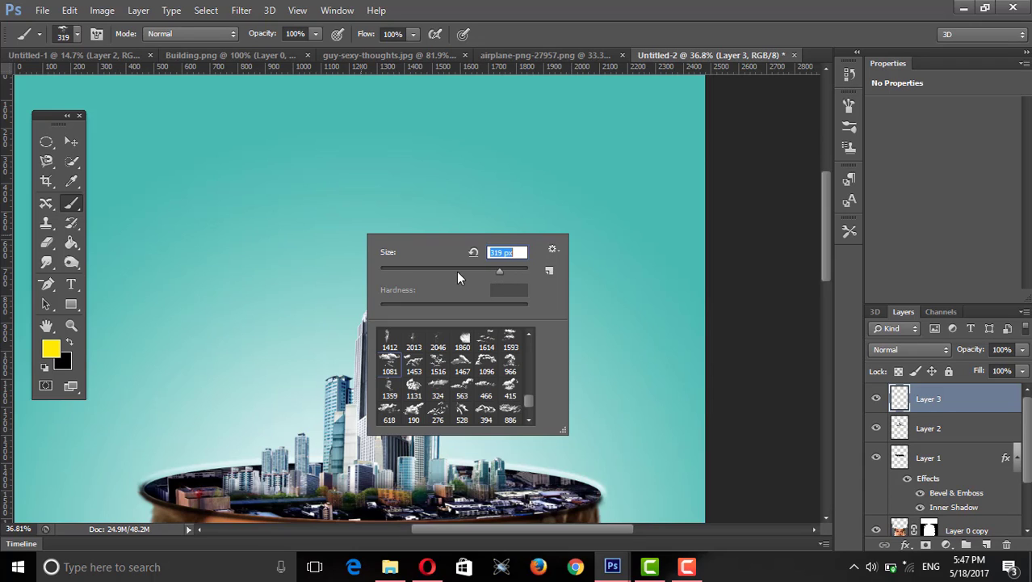
key("Return")
Step: With white paint, stamp clouds left and right of the skyscraper using the 1593 brush at 319 px
key("d")
key("x")
left_click(306, 306)
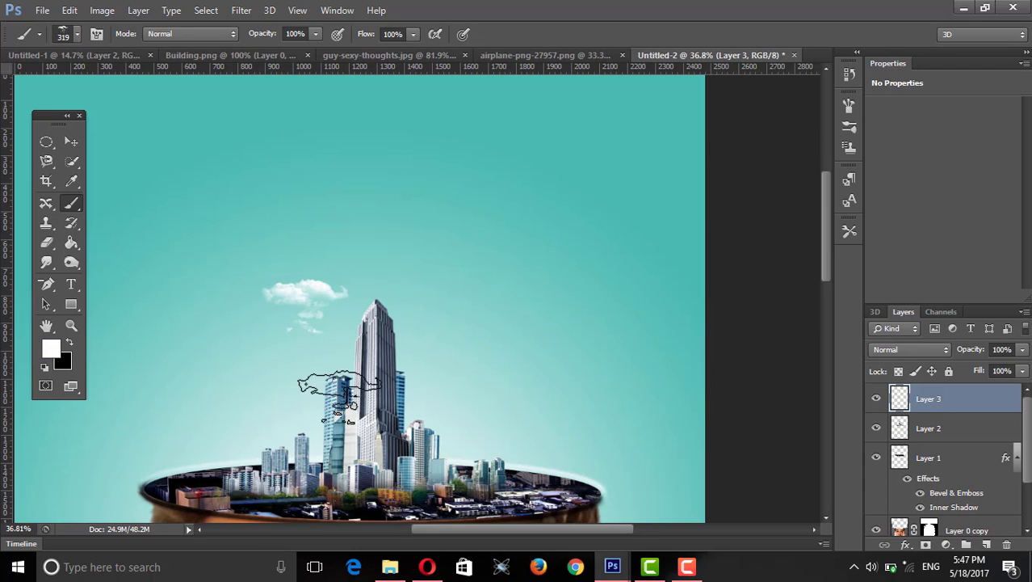
right_click(423, 318)
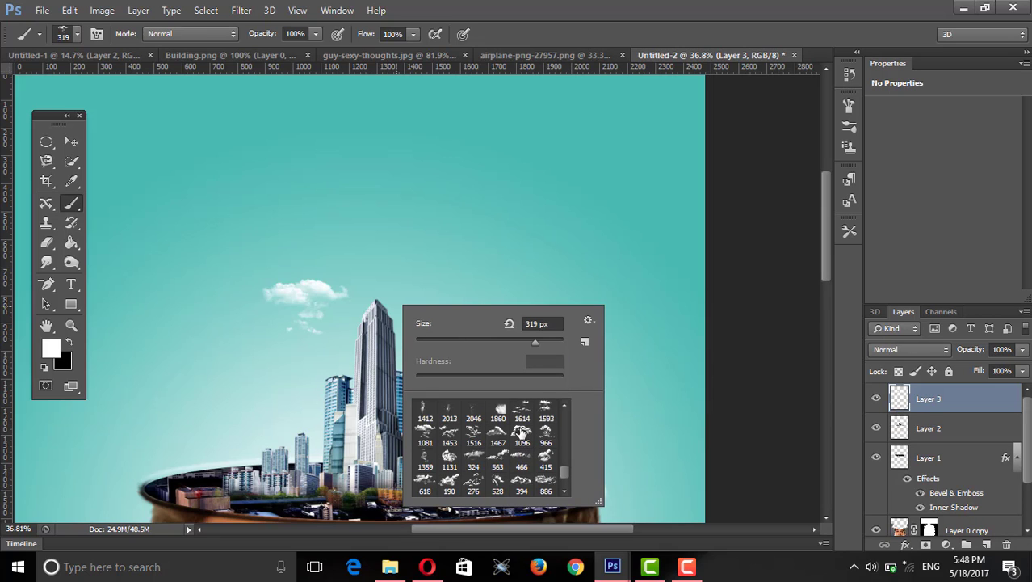
left_click(545, 413)
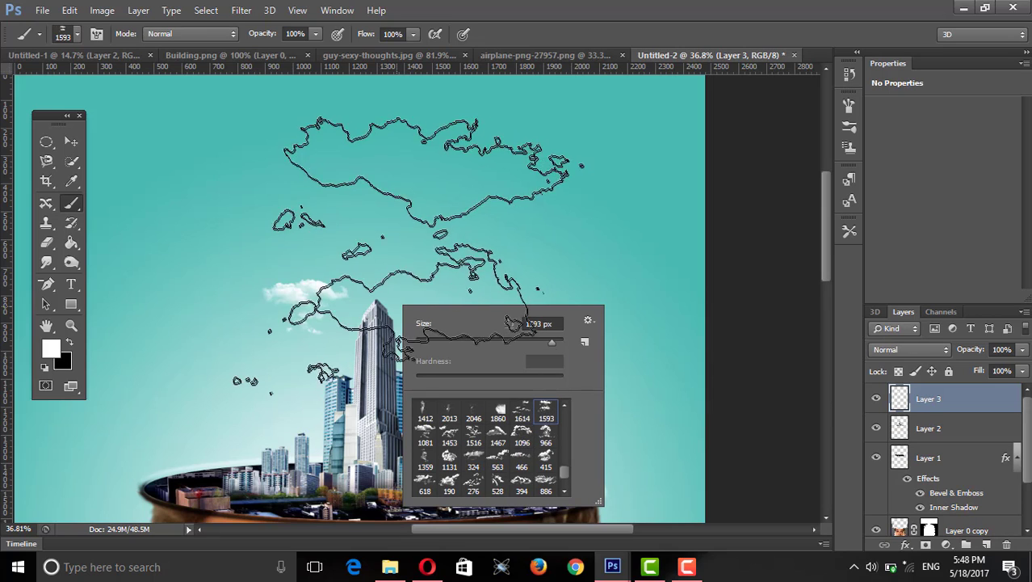
left_click(532, 343)
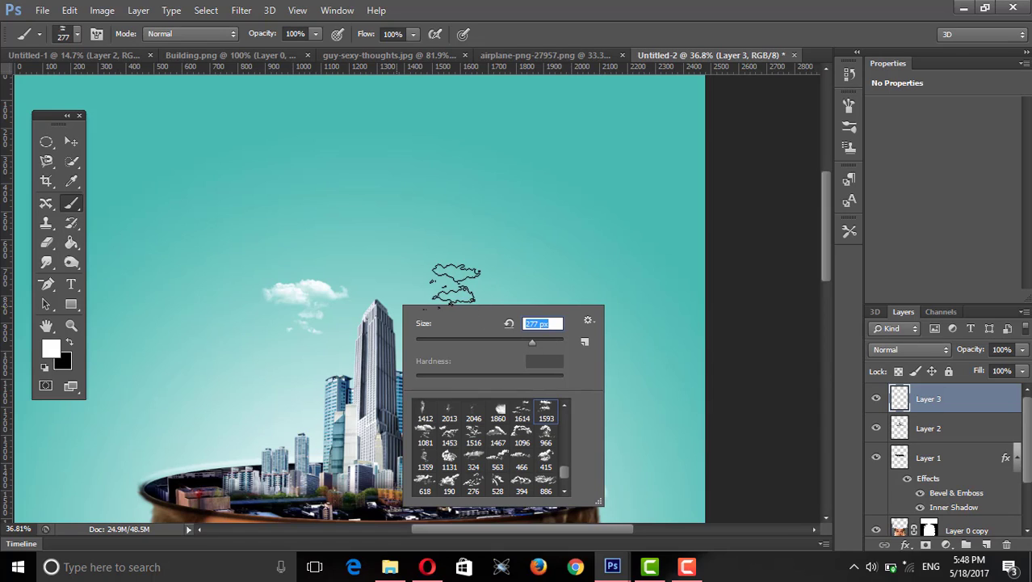
left_click(535, 340)
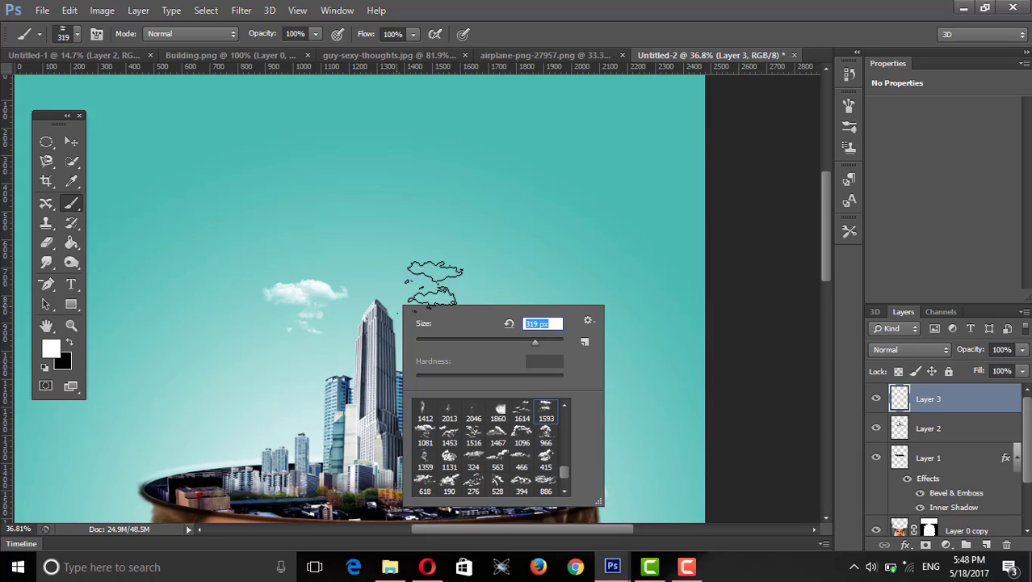
left_click(428, 279)
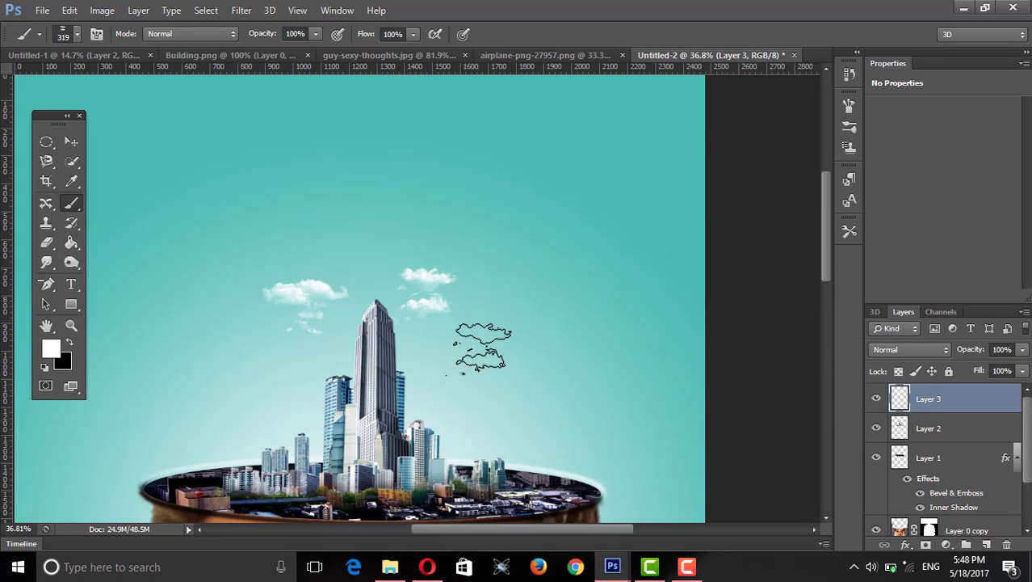
Step: Stamp a wide 324-brush cloud above the skyscraper and 308 px 1453-brush clouds at upper left
right_click(449, 339)
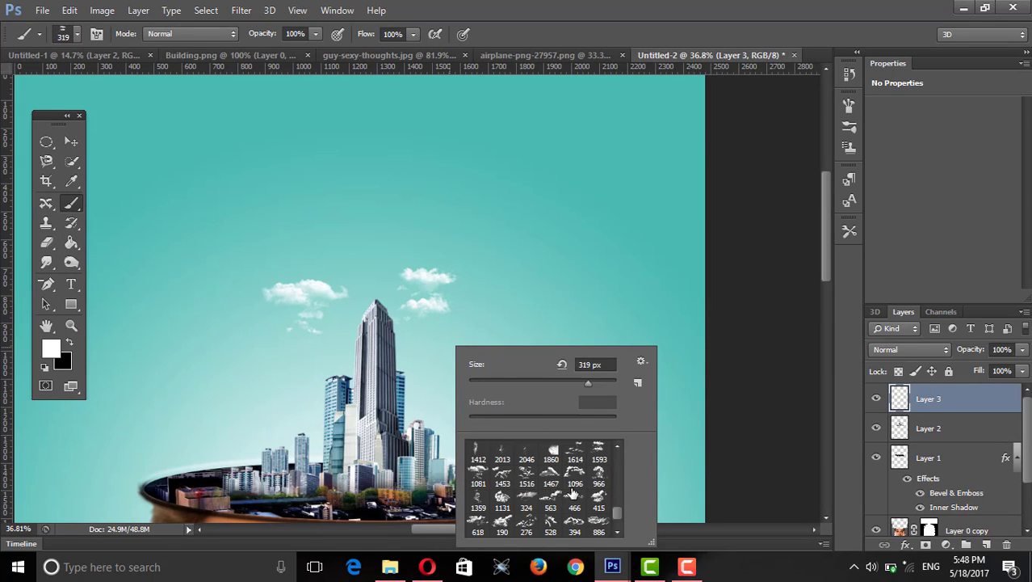
left_click(523, 501)
left_click(355, 262)
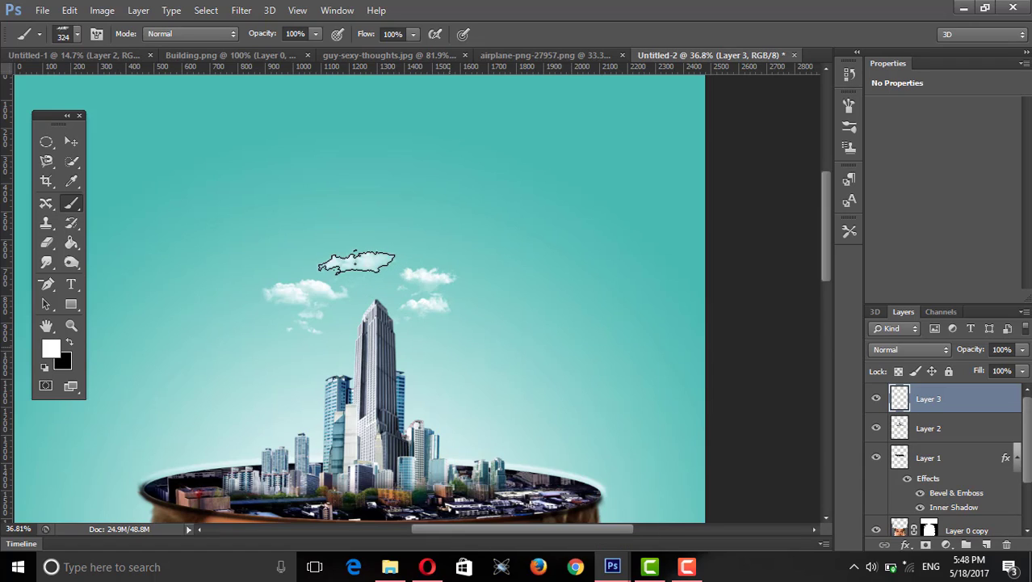
right_click(361, 339)
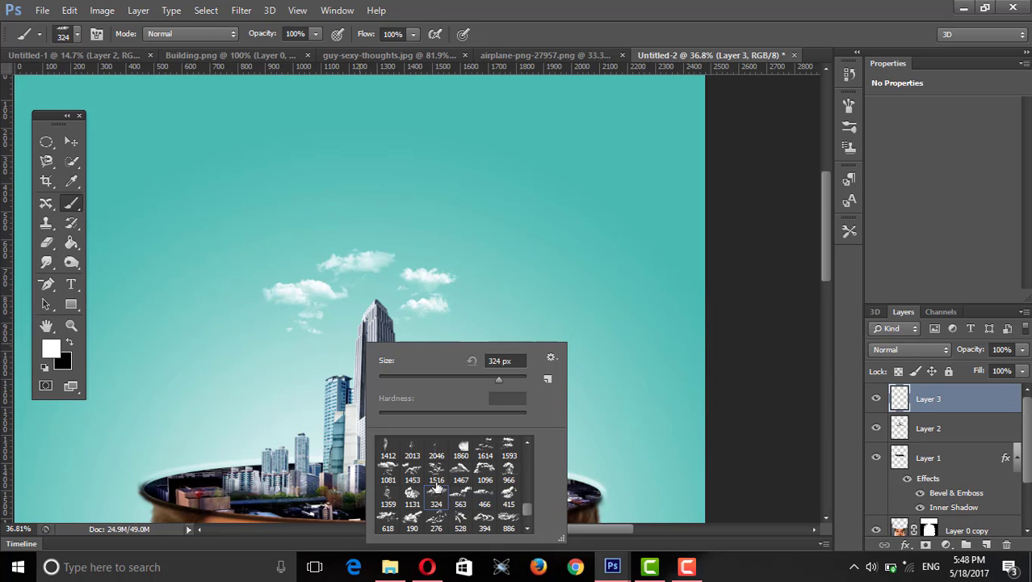
left_click(413, 478)
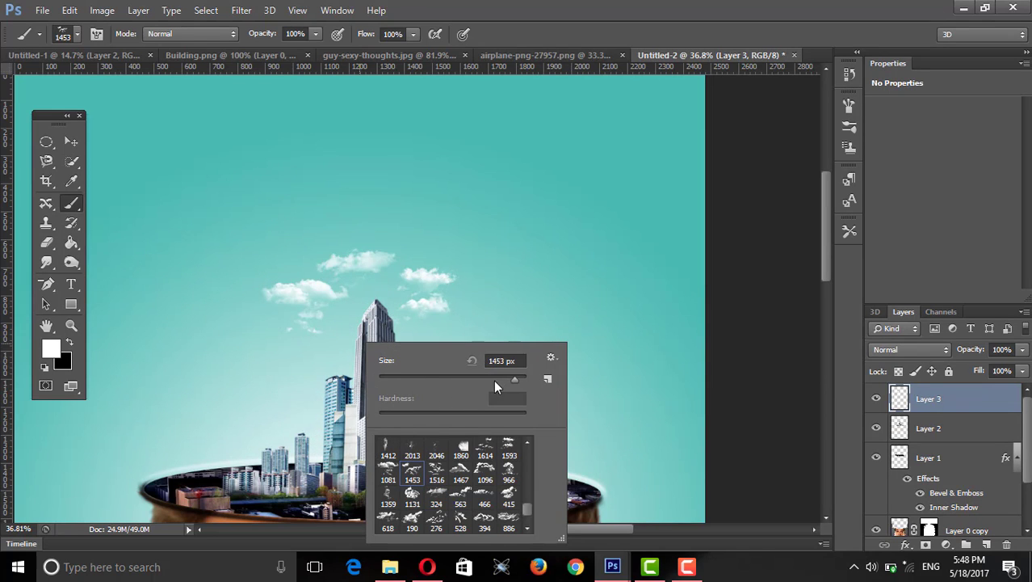
left_click_drag(497, 383, 484, 379)
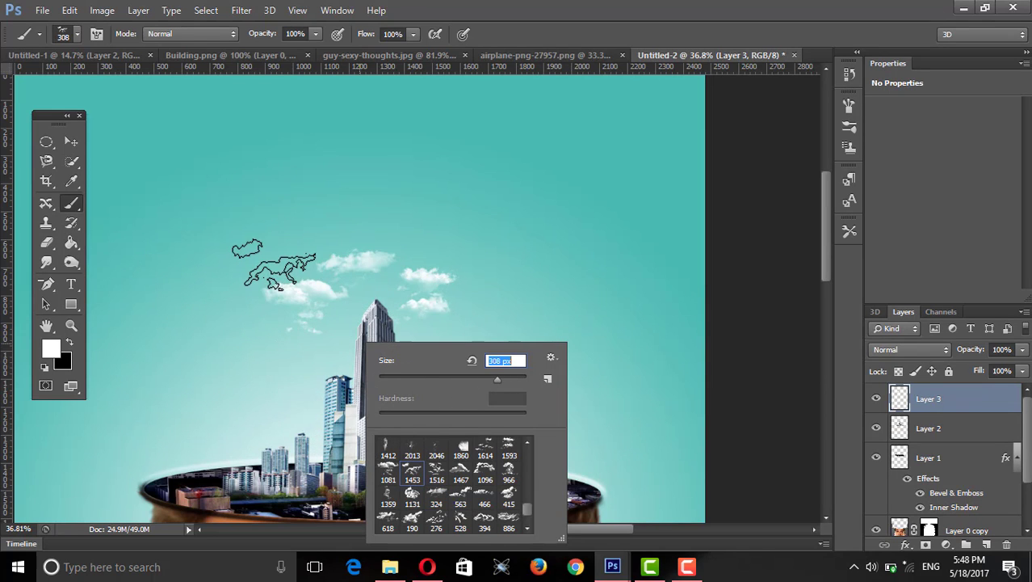
left_click(275, 266)
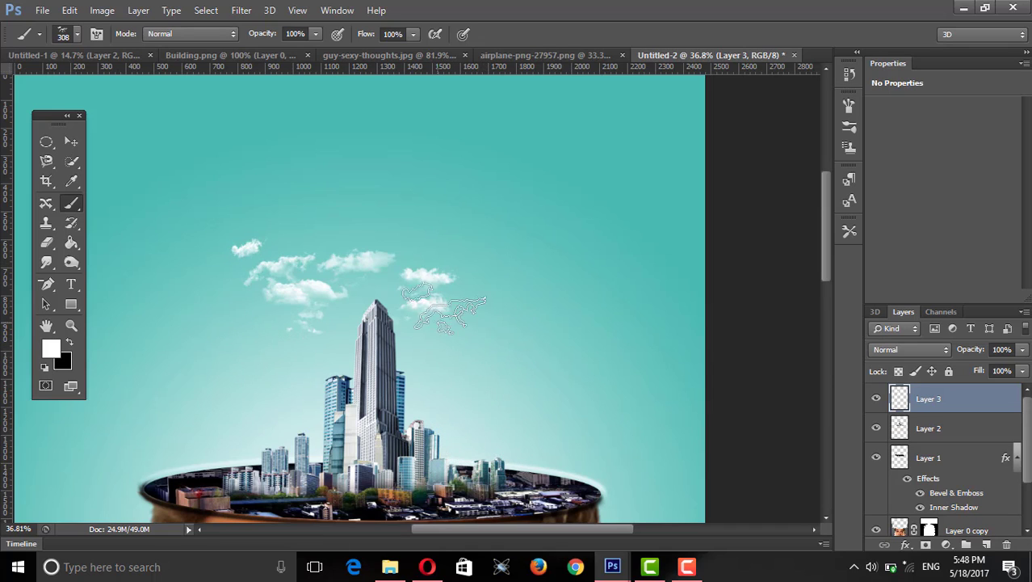
Step: Stamp a 370 px cloud with the 1593 brush at the upper right of the skyline
right_click(482, 294)
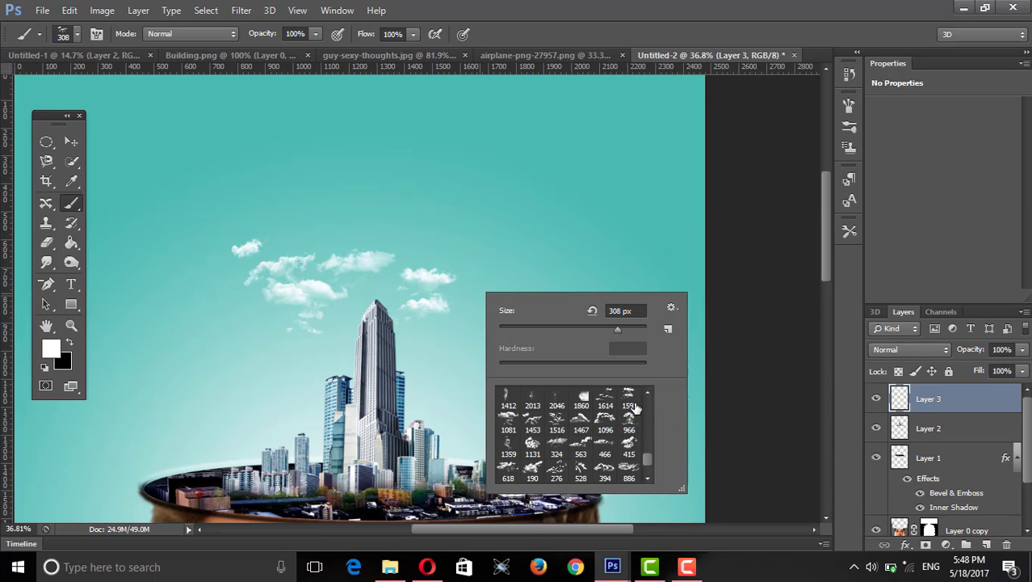
left_click(629, 396)
left_click(621, 331)
left_click(622, 327)
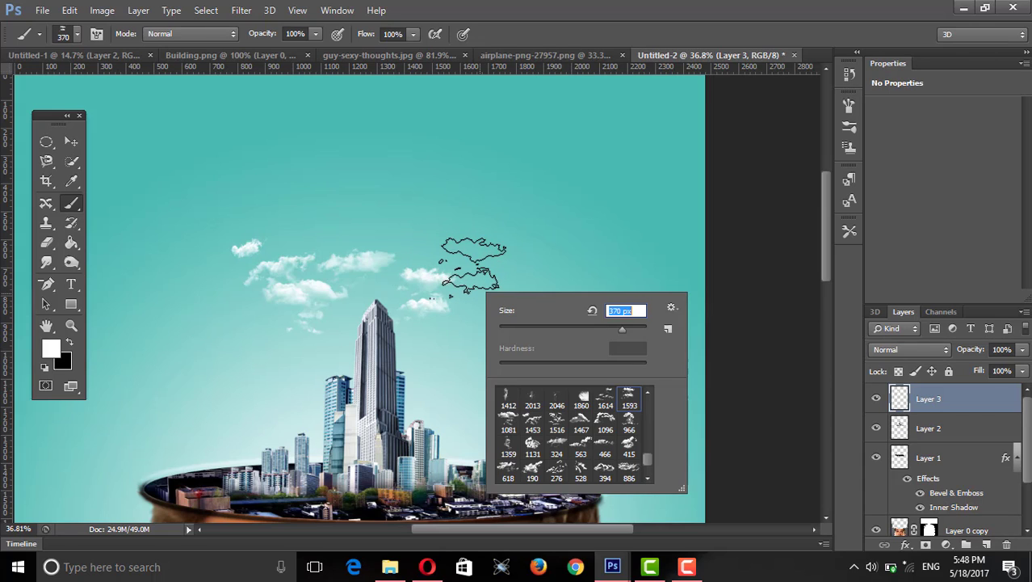
key("Return")
left_click(473, 265)
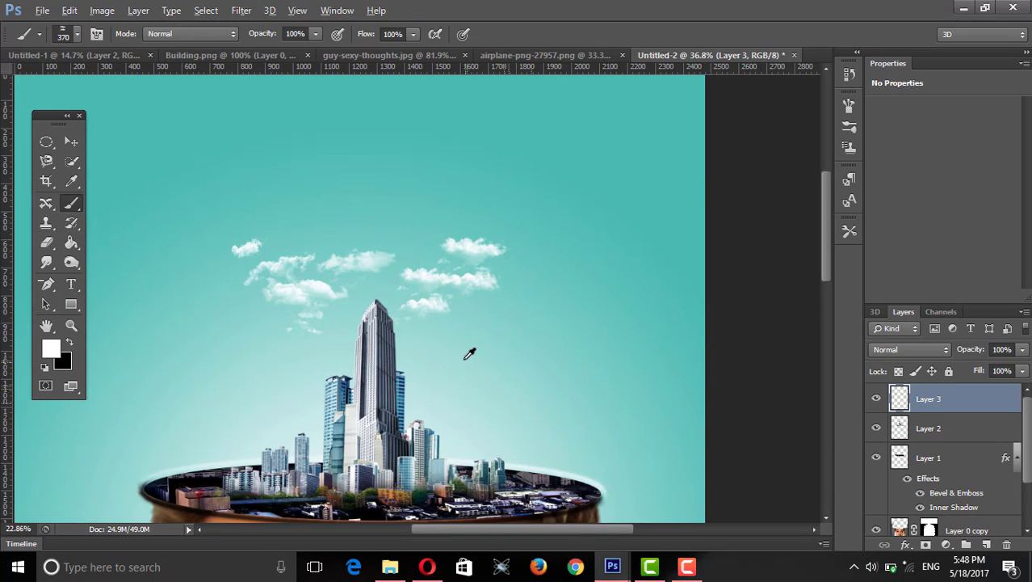
Step: Scroll the canvas to review the clouds and bring up the brush presets again
scroll(468, 353, "down", 2)
scroll(466, 351, "down", 2)
scroll(466, 349, "down", 1)
scroll(466, 349, "up", 1)
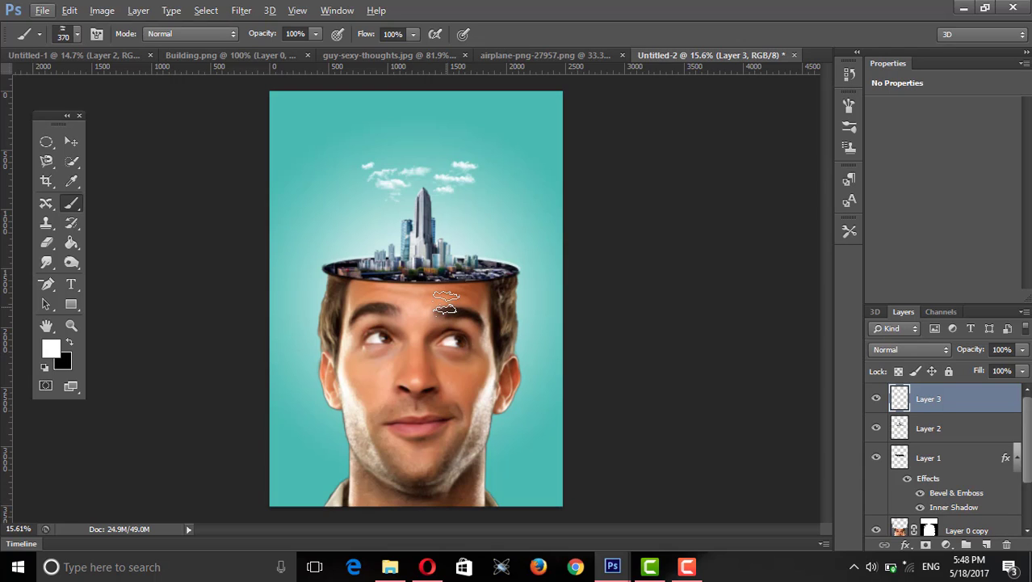
scroll(445, 303, "up", 1)
scroll(445, 303, "up", 1)
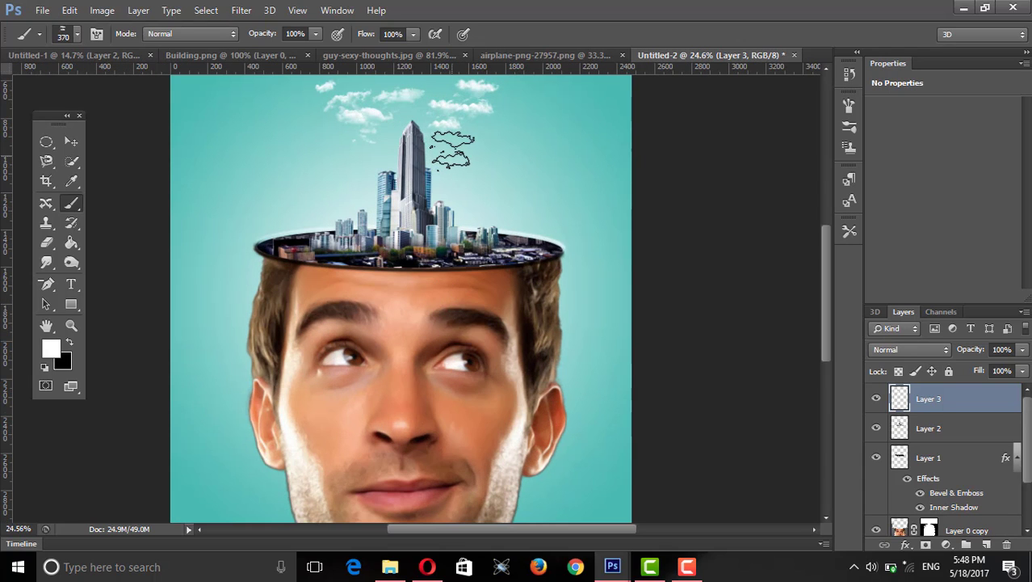
right_click(455, 158)
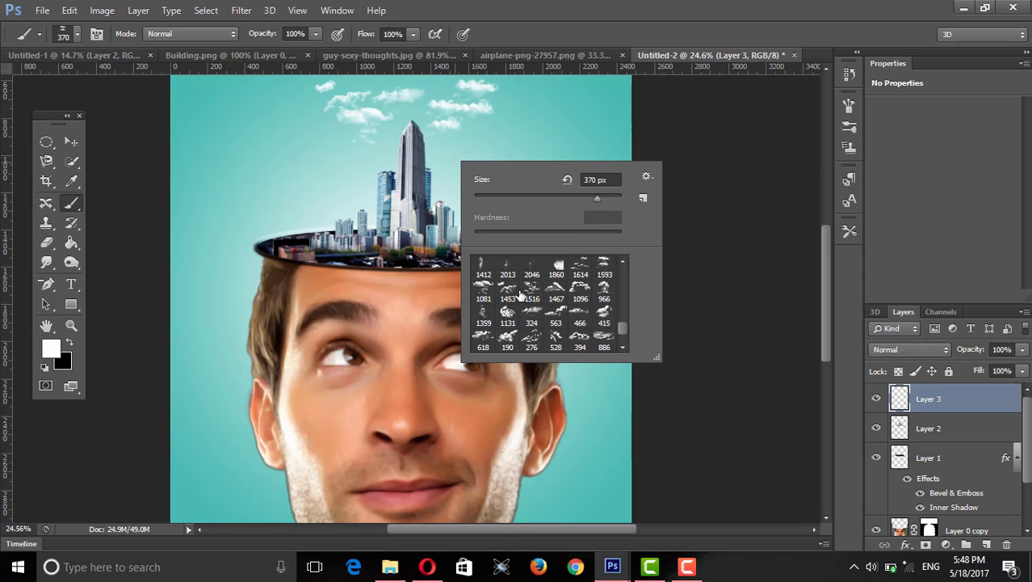
Step: Cancel the File > Open dialog and switch to the airplane-png-27957.png document tab
left_click(39, 12)
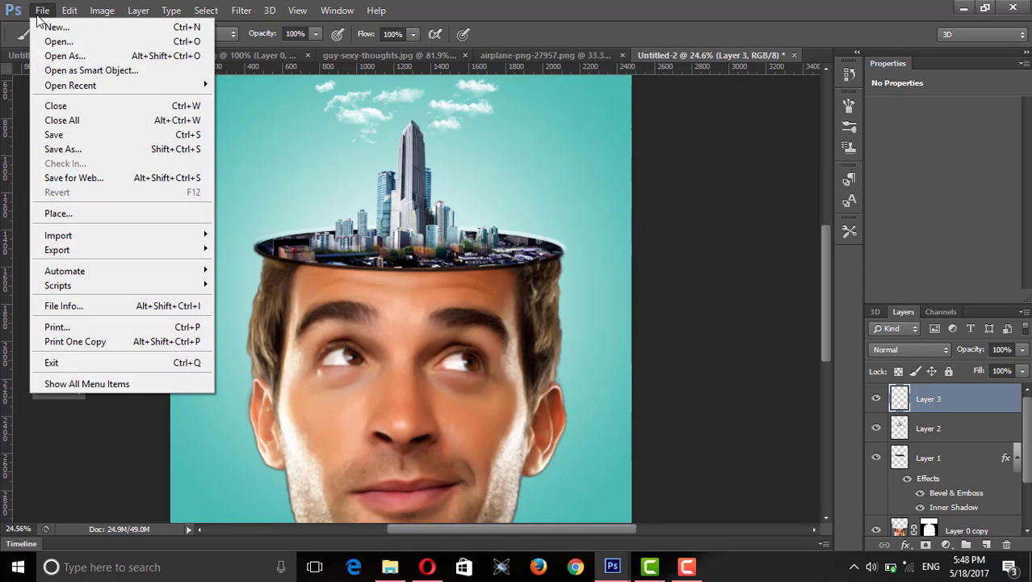
left_click(51, 41)
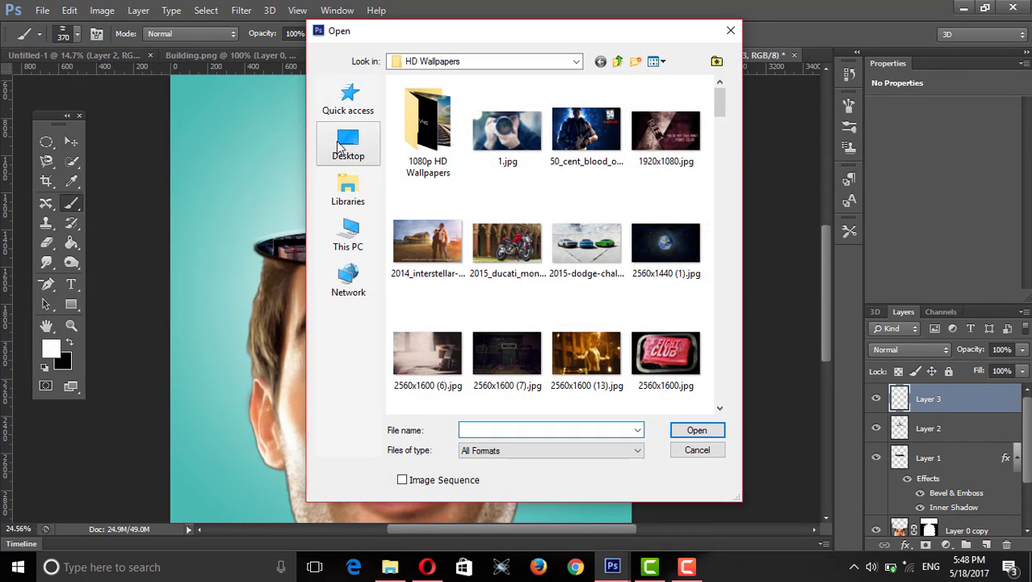
left_click(339, 146)
left_click(348, 190)
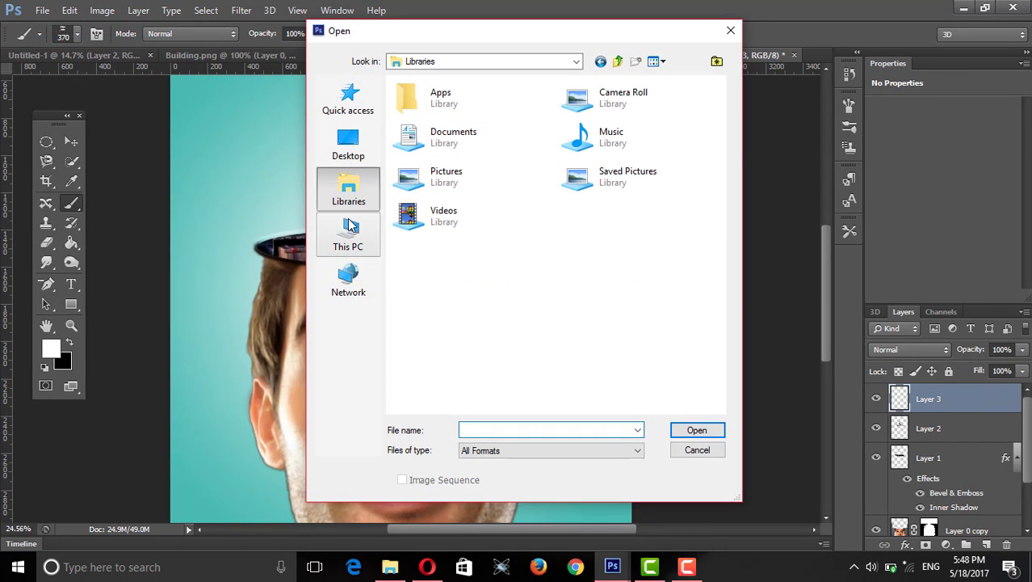
left_click(730, 31)
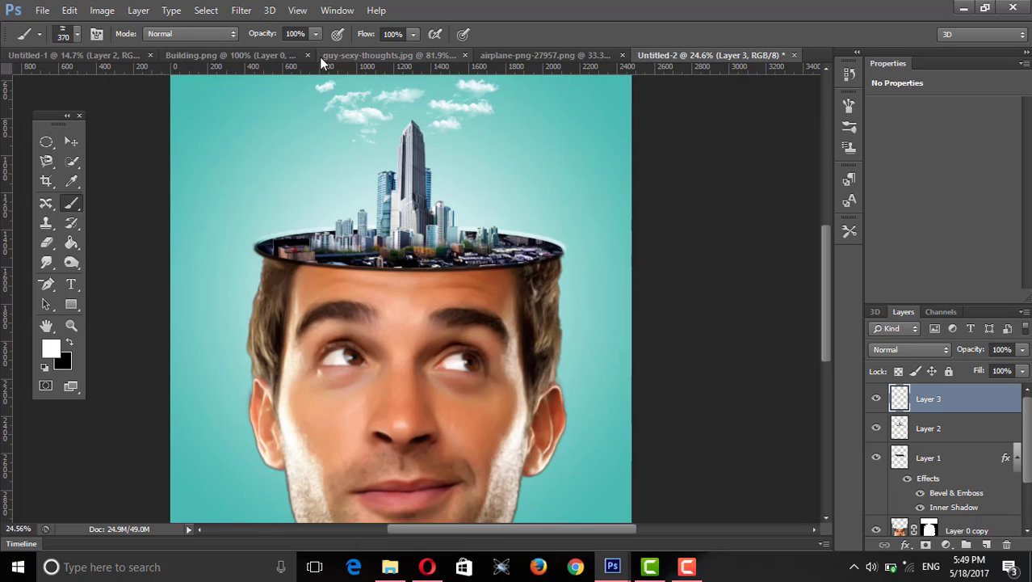
left_click_drag(509, 55, 494, 81)
Step: Move the airplane from airplane-png-27957.png into Untitled-2 and scale it to about 41%
left_click(495, 57)
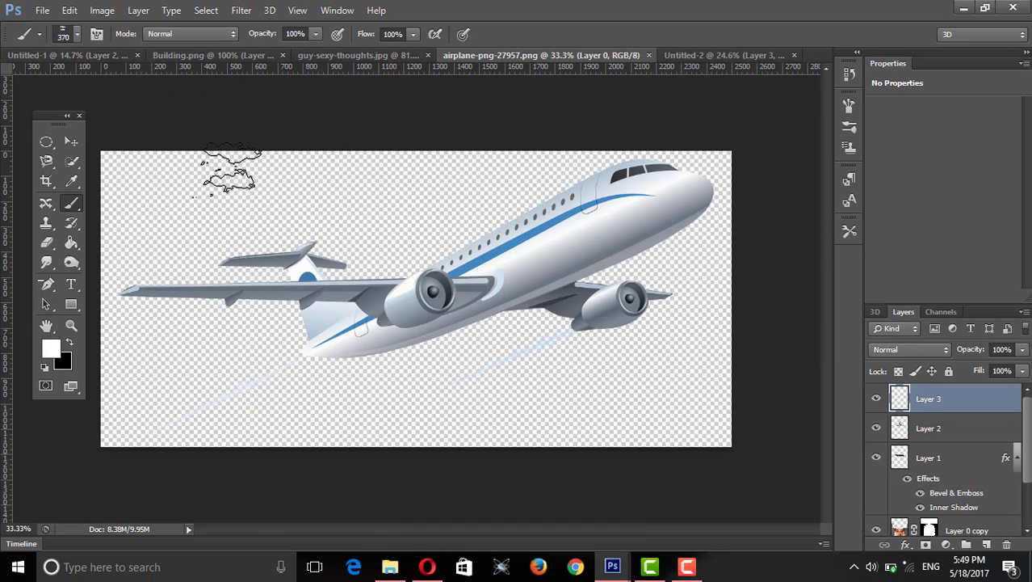
left_click(71, 142)
mouse_move(591, 276)
left_mouse_down()
mouse_move(696, 56)
mouse_move(495, 159)
left_mouse_up()
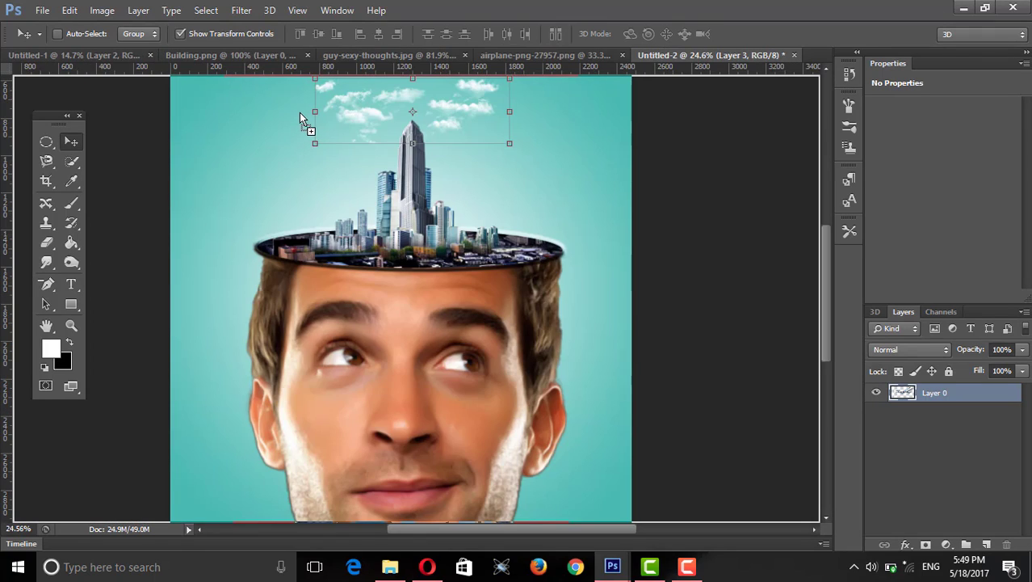
left_click_drag(300, 118, 300, 119)
scroll(329, 173, "down", 1)
scroll(332, 178, "down", 2)
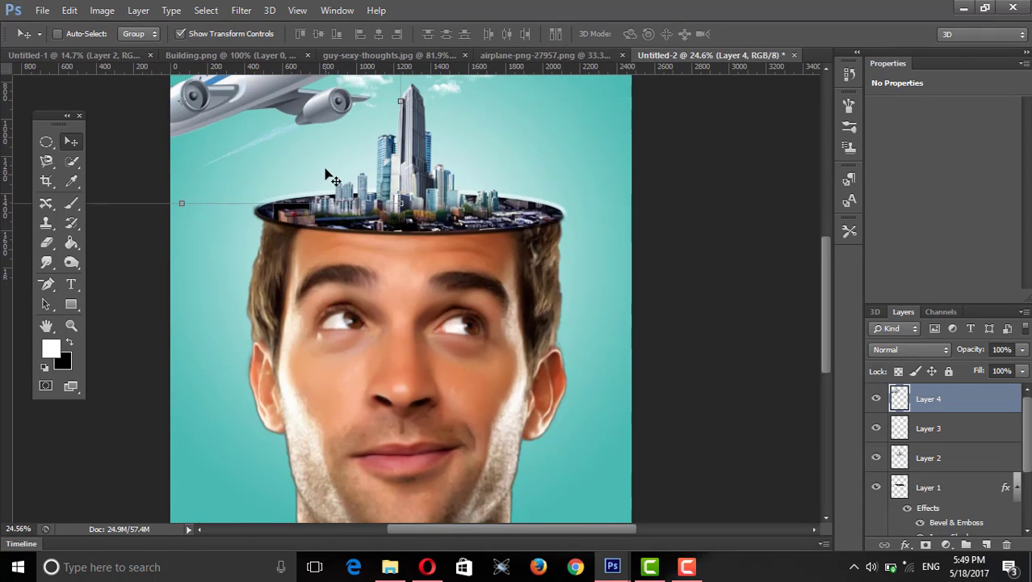
scroll(331, 178, "up", 1)
scroll(396, 176, "down", 3, "alt")
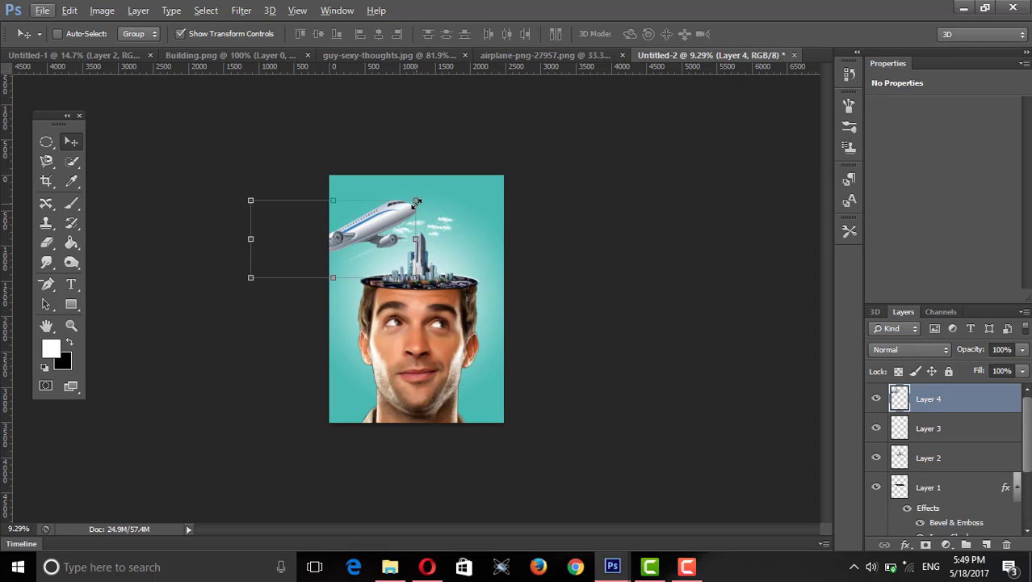
mouse_move(416, 202)
left_mouse_down()
mouse_move(319, 246)
mouse_move(364, 244)
left_mouse_up()
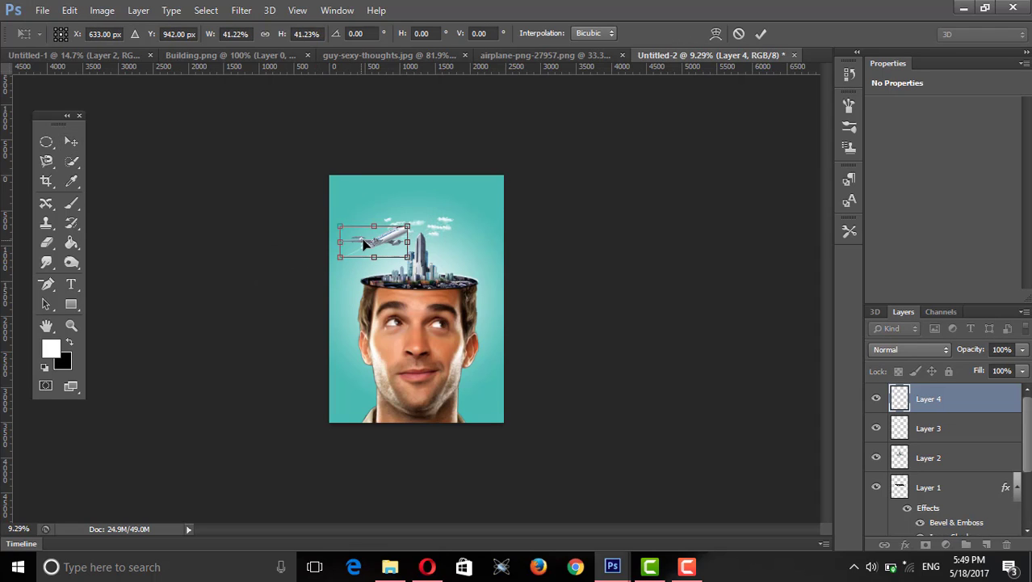
left_click(761, 34)
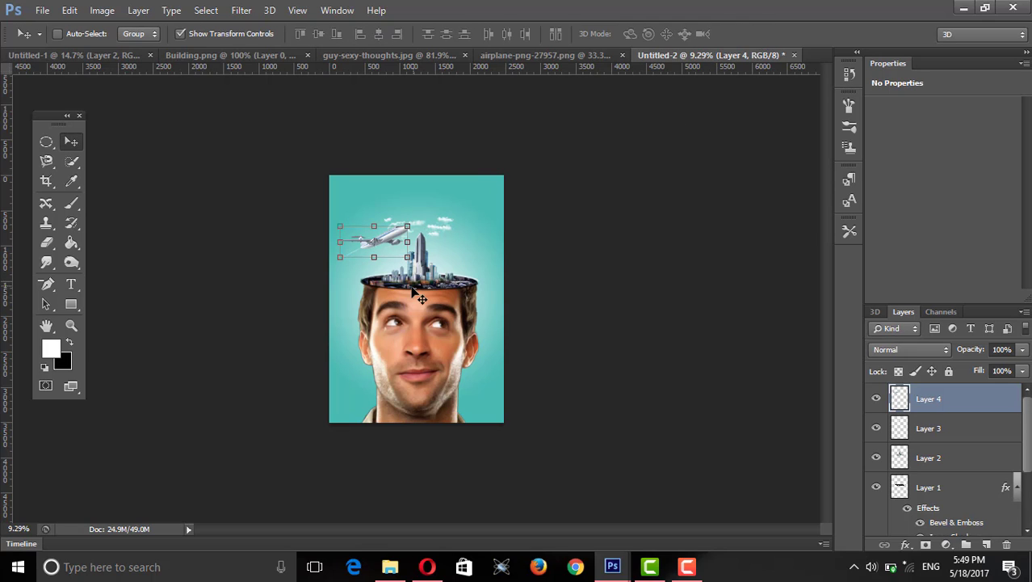
Step: Rescale the airplane to about 60% and apply it beside the clouds left of the skyscraper
scroll(393, 286, "up", 5)
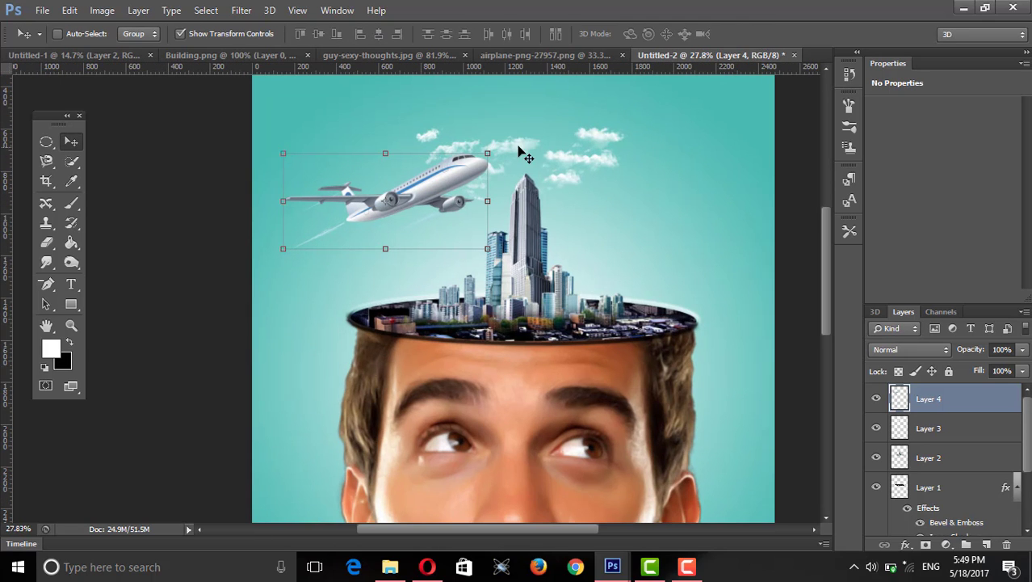
left_click_drag(485, 152, 424, 184)
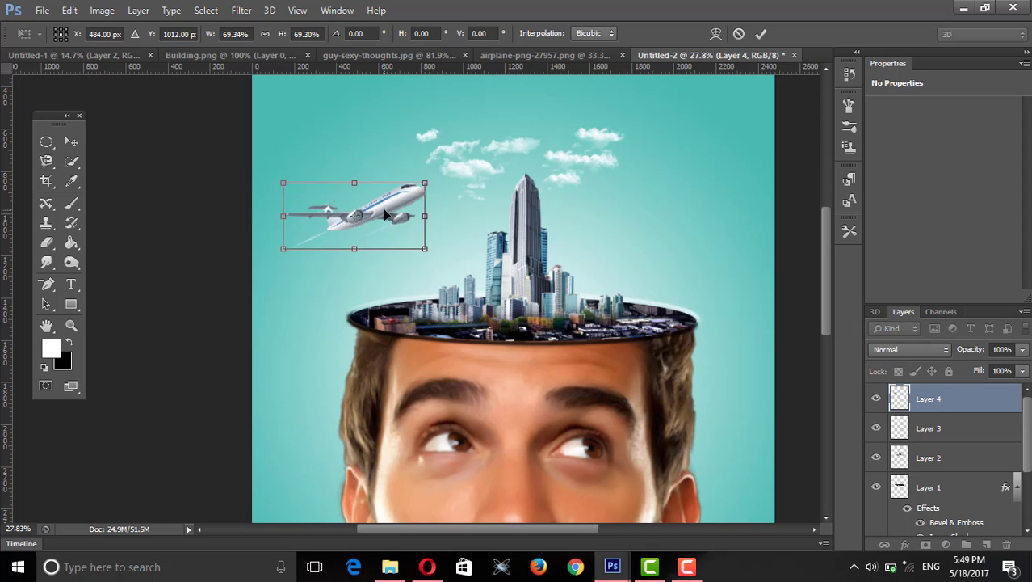
left_click_drag(388, 212, 421, 196)
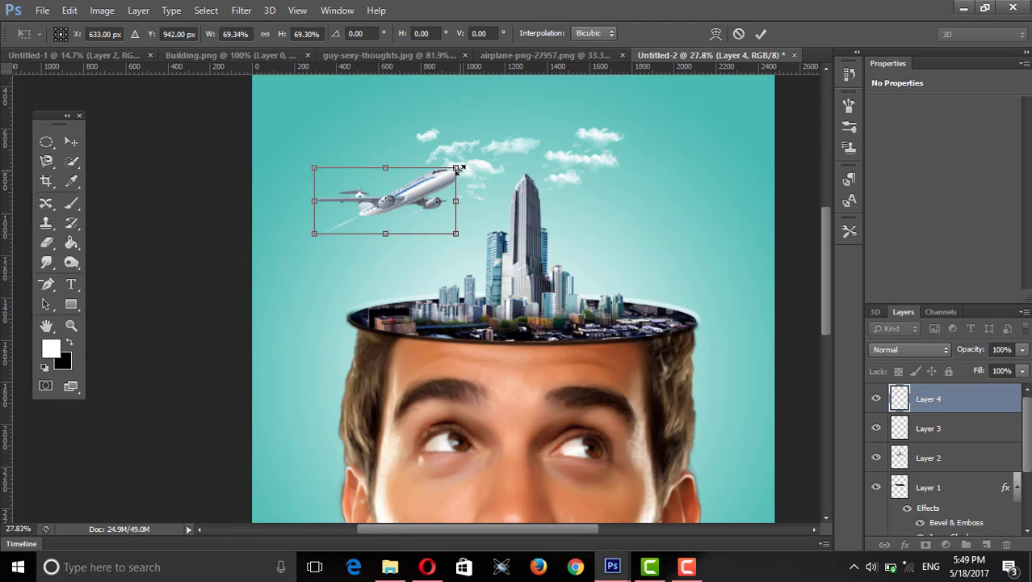
mouse_move(458, 168)
left_mouse_down()
mouse_move(438, 173)
mouse_move(424, 196)
left_mouse_up()
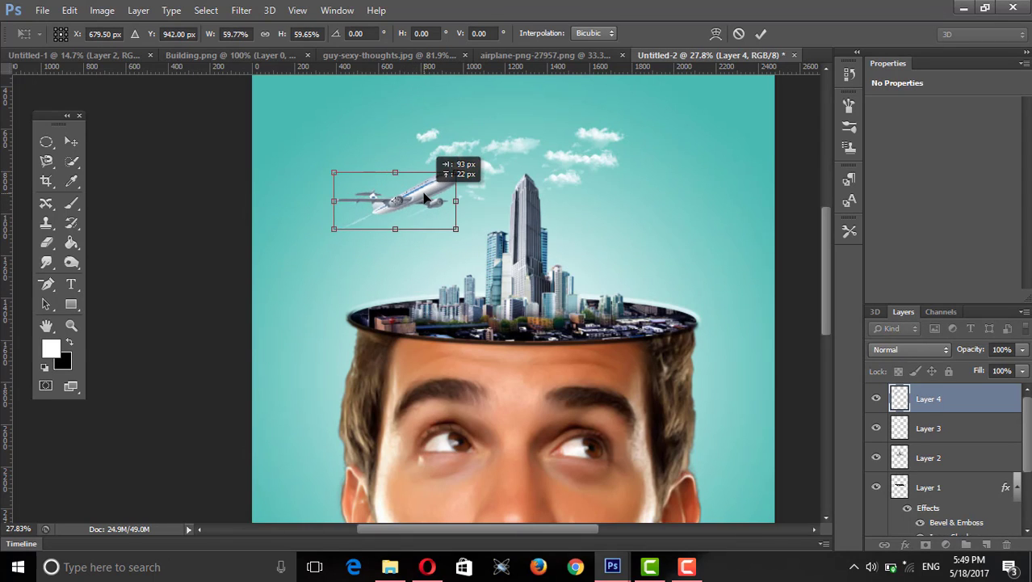
left_click(73, 142)
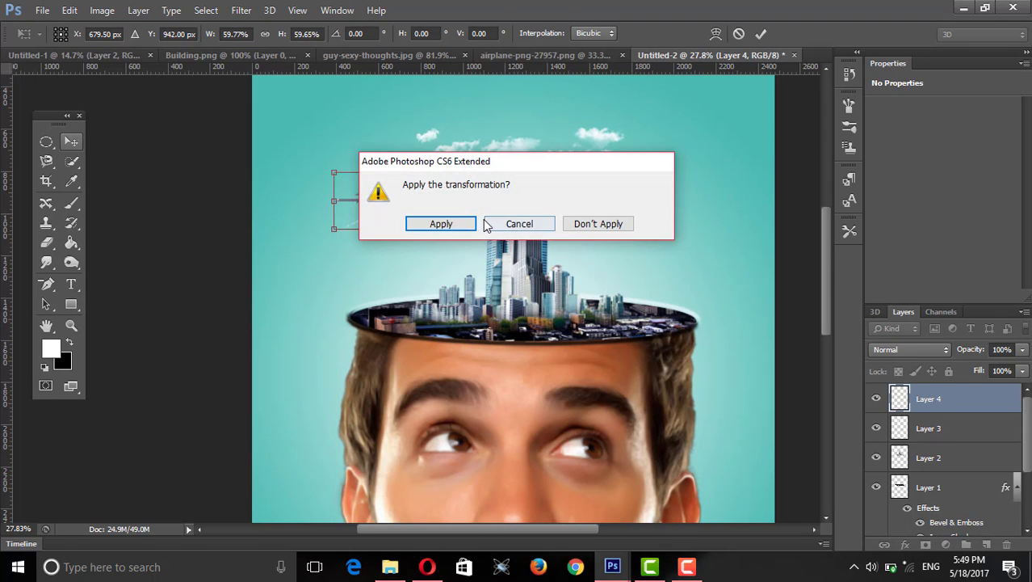
left_click(436, 223)
Step: Darken the airplane's shadows with a Levels black input of 64
key("ctrl+l")
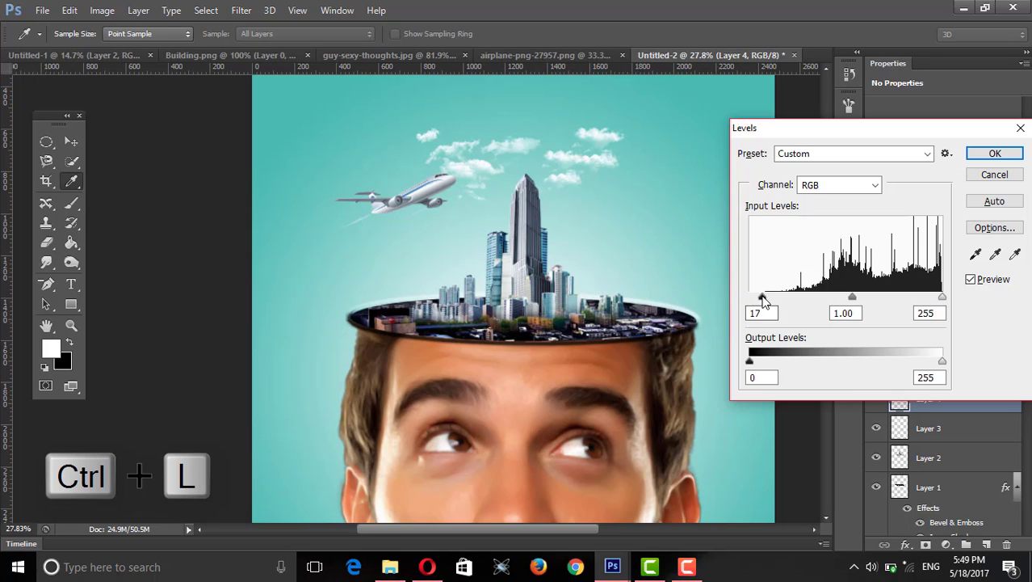
left_click_drag(764, 301, 798, 302)
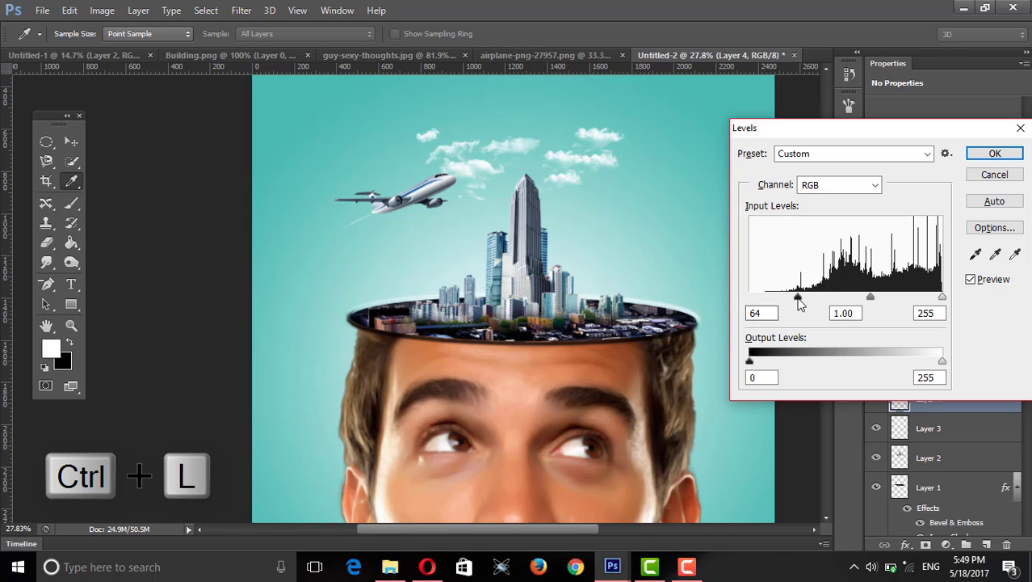
left_click(995, 154)
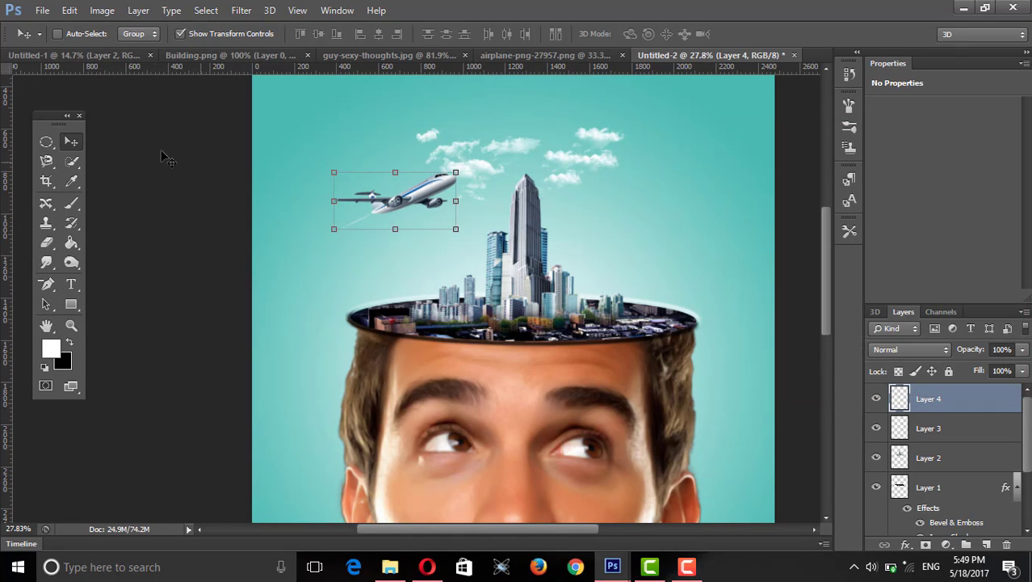
Step: Nudge the airplane up and to the right with the Move tool
left_click(48, 143)
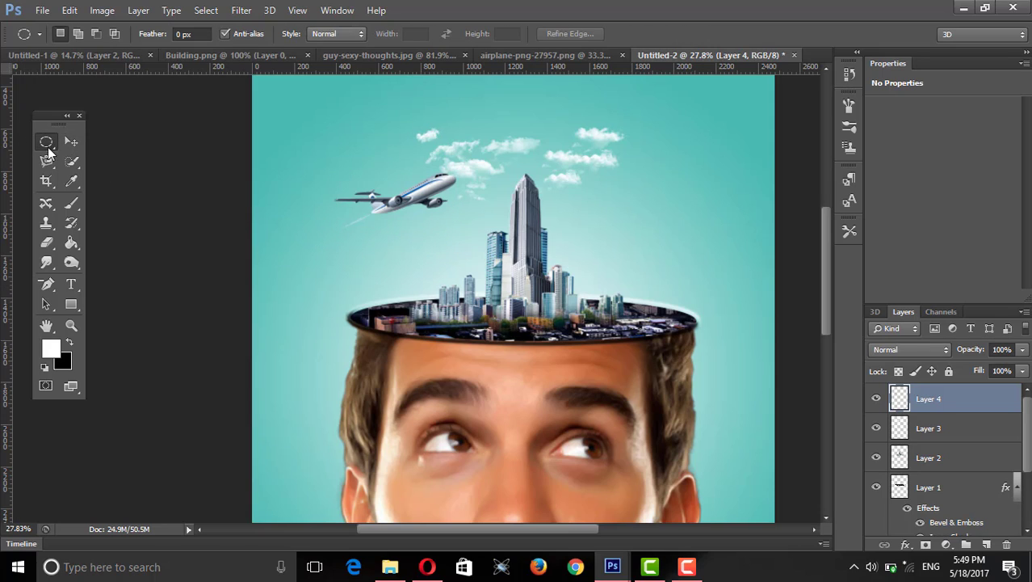
left_click(69, 143)
left_click_drag(389, 215, 397, 204)
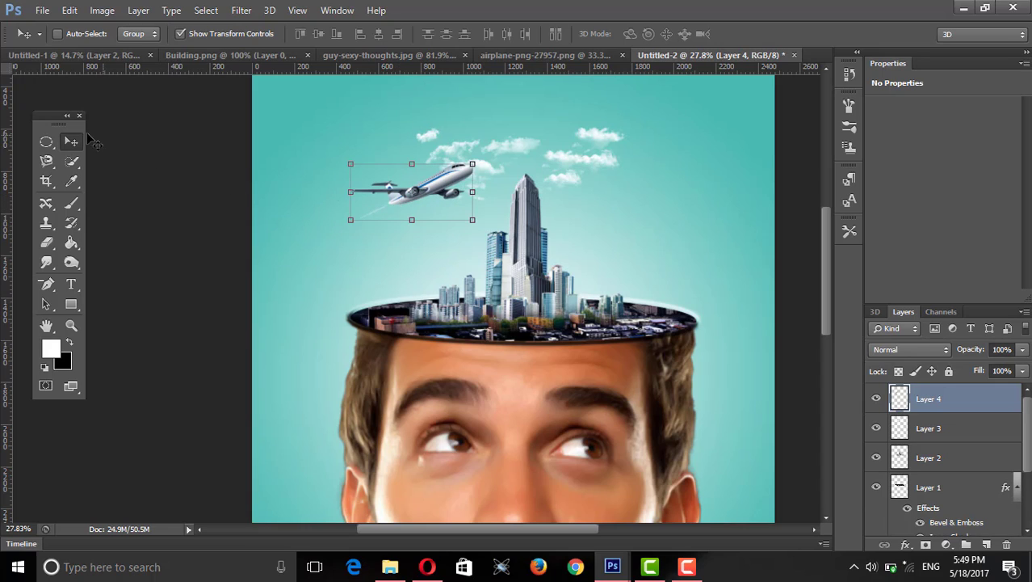
left_click(46, 142)
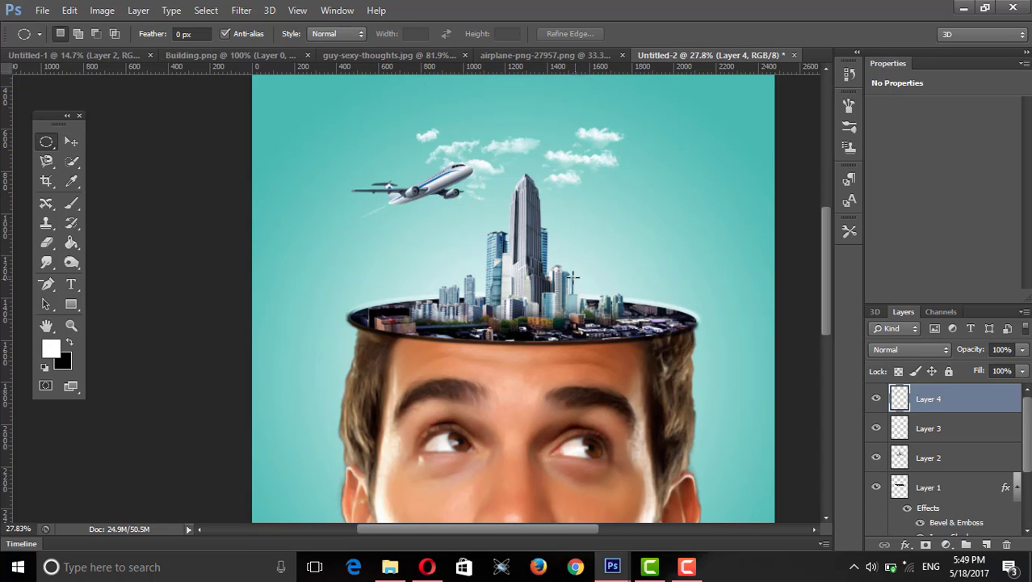
scroll(549, 267, "down", 2)
scroll(590, 240, "down", 2)
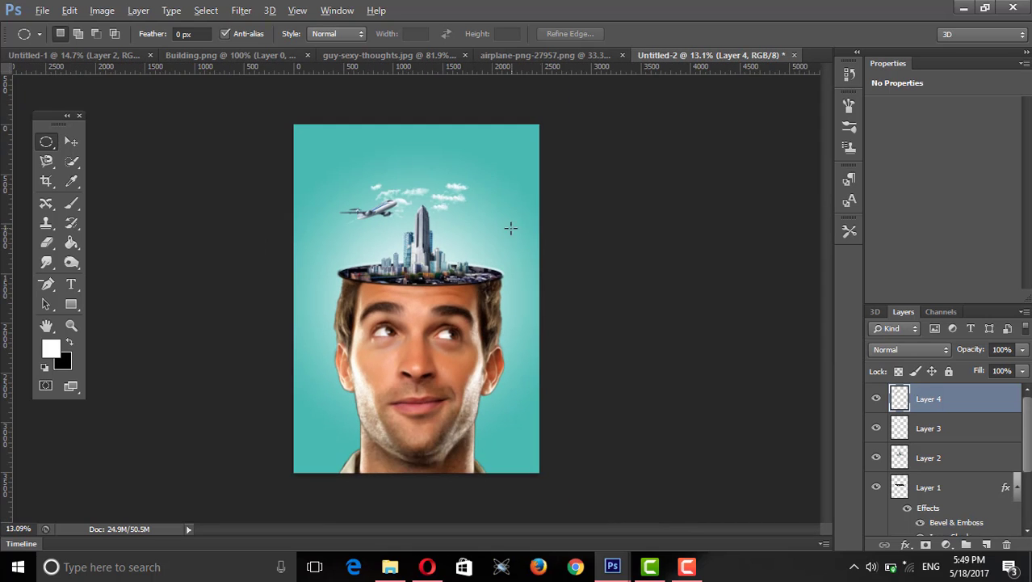
scroll(477, 214, "up", 1)
scroll(457, 202, "up", 2)
scroll(436, 190, "up", 1)
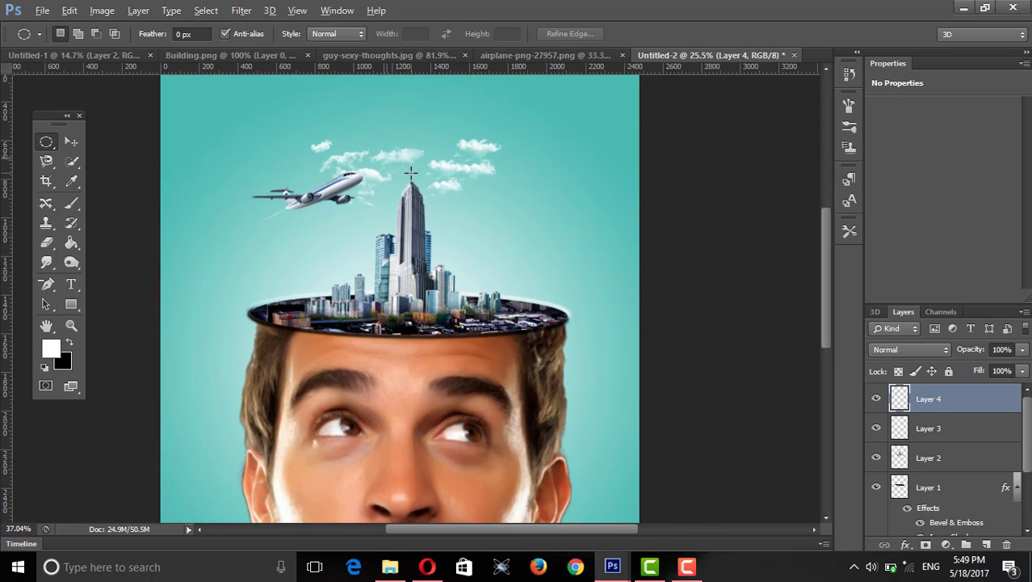
scroll(410, 172, "up", 1)
scroll(410, 172, "up", 2)
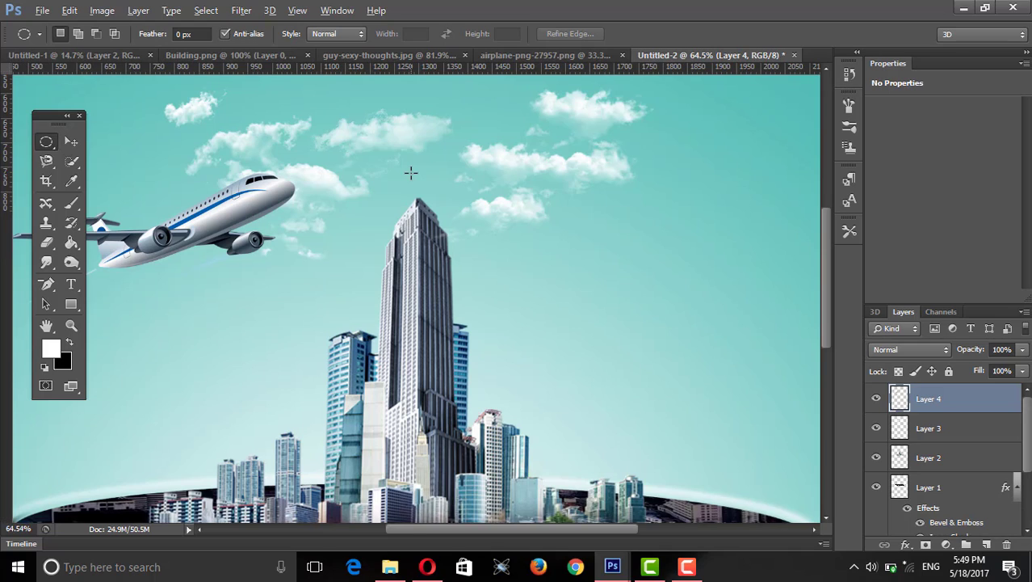
scroll(410, 172, "up", 1)
Step: Select the Brush tool with a soft round brush preset
left_click(71, 202)
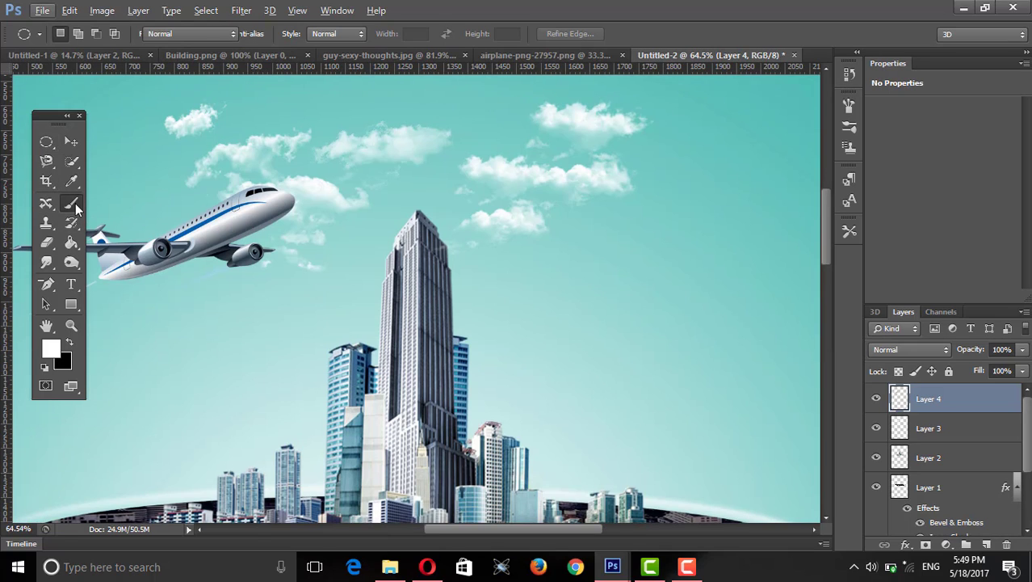
mouse_move(510, 231)
left_mouse_down()
mouse_move(408, 317)
mouse_move(491, 219)
mouse_move(437, 251)
left_mouse_up()
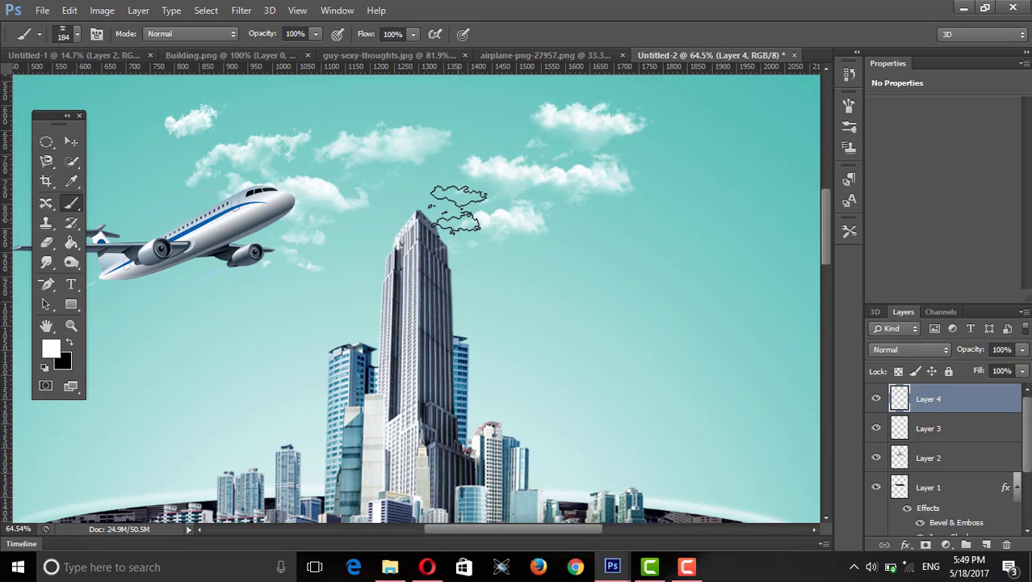
right_click(484, 198)
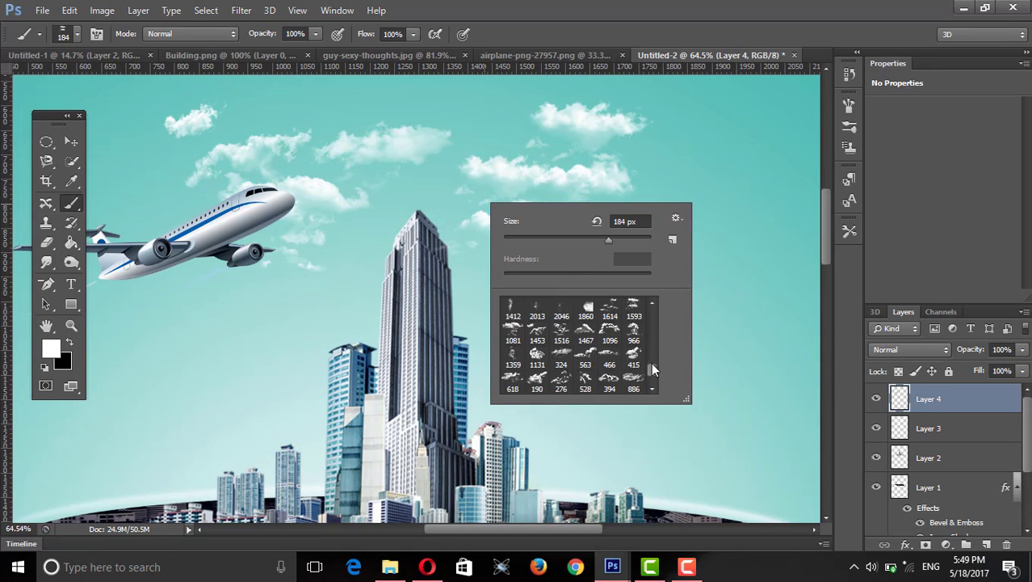
left_click(655, 307)
left_click_drag(656, 366, 649, 292)
left_click(512, 309)
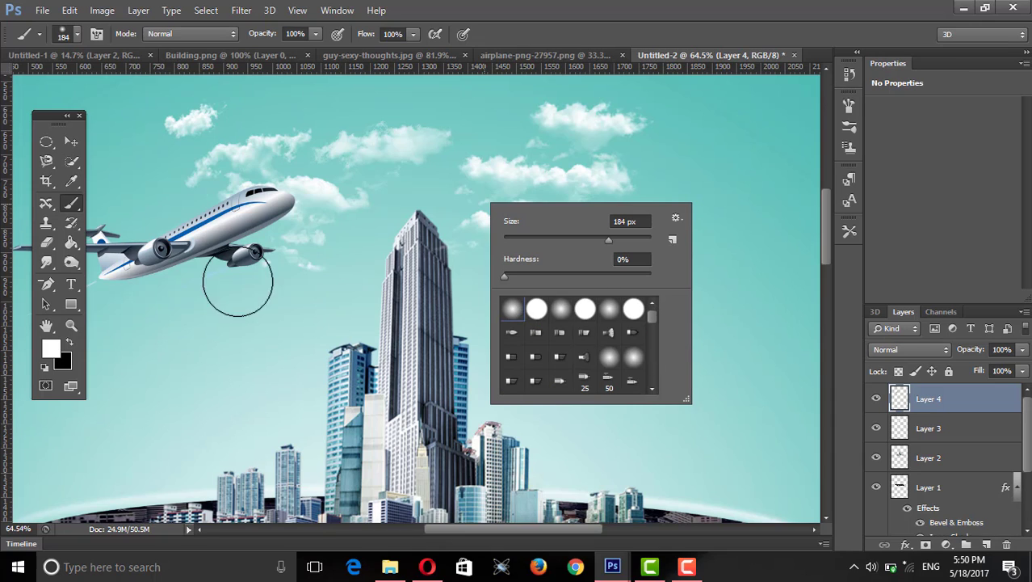
Step: Set the foreground to vivid orange and the brush to 255 px, testing and undoing a dab
left_click(50, 347)
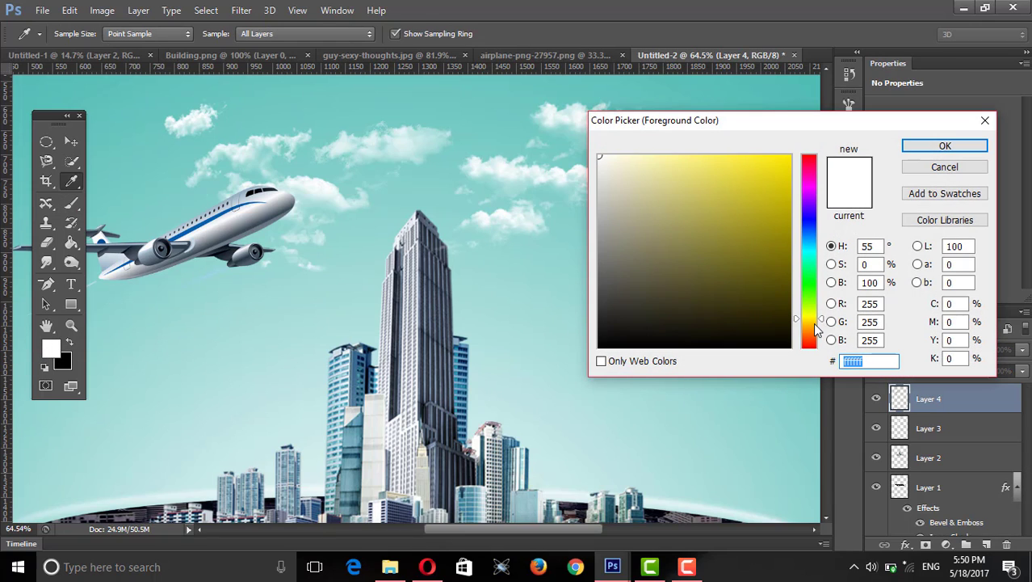
left_click_drag(817, 329, 814, 339)
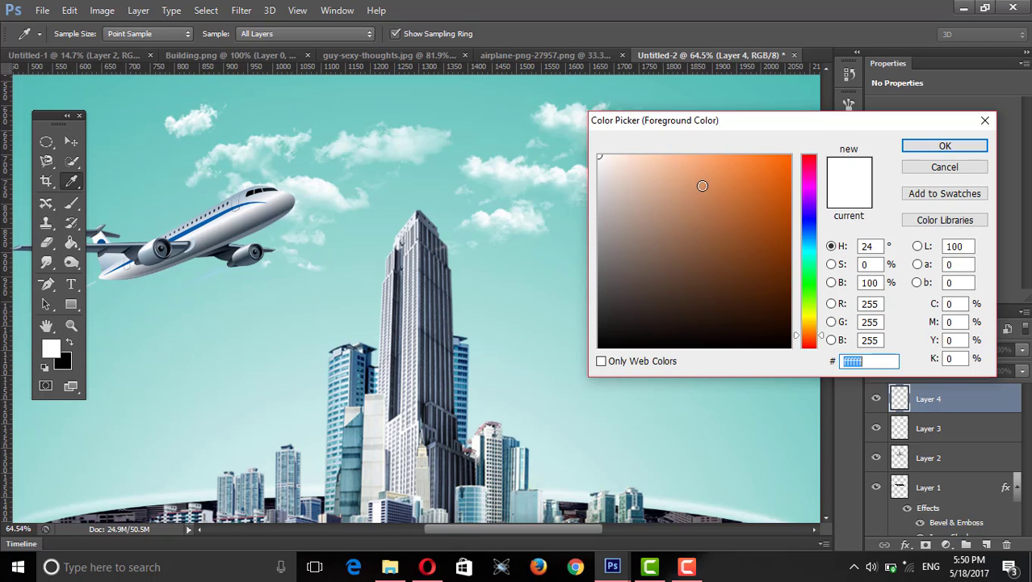
left_click_drag(702, 186, 792, 155)
left_click(944, 145)
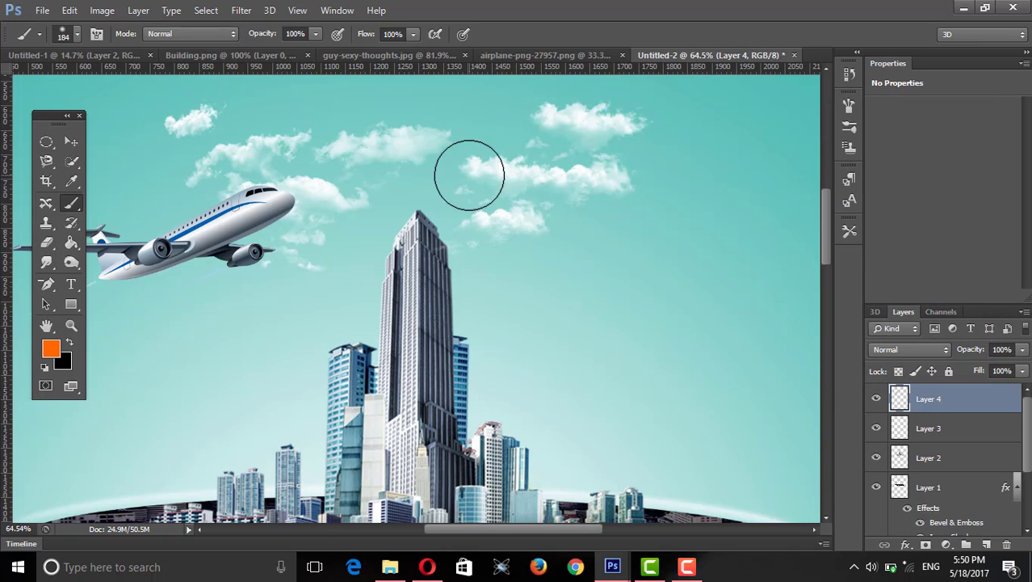
left_click_drag(479, 188, 531, 172)
left_click(531, 172)
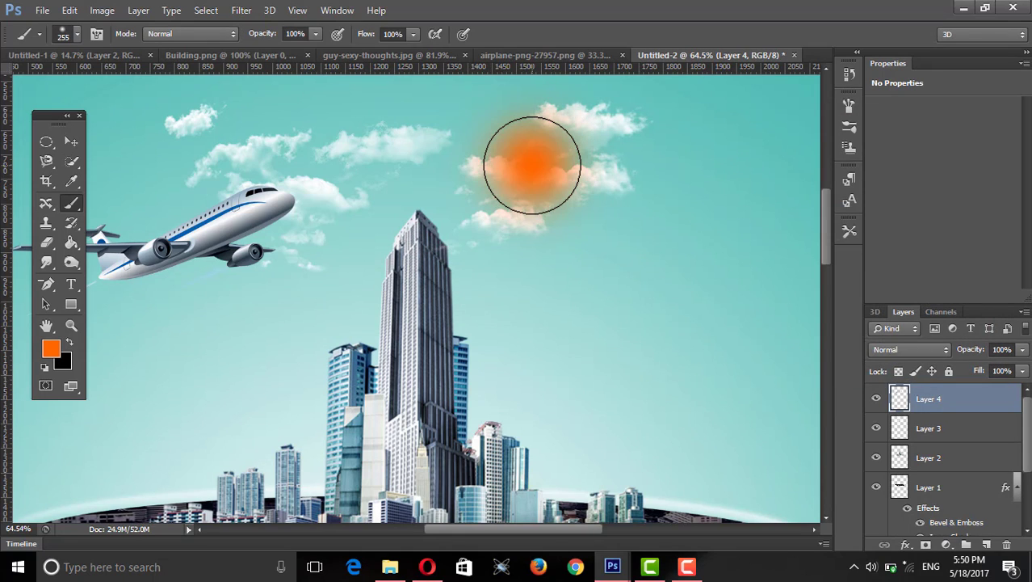
key("ctrl+z")
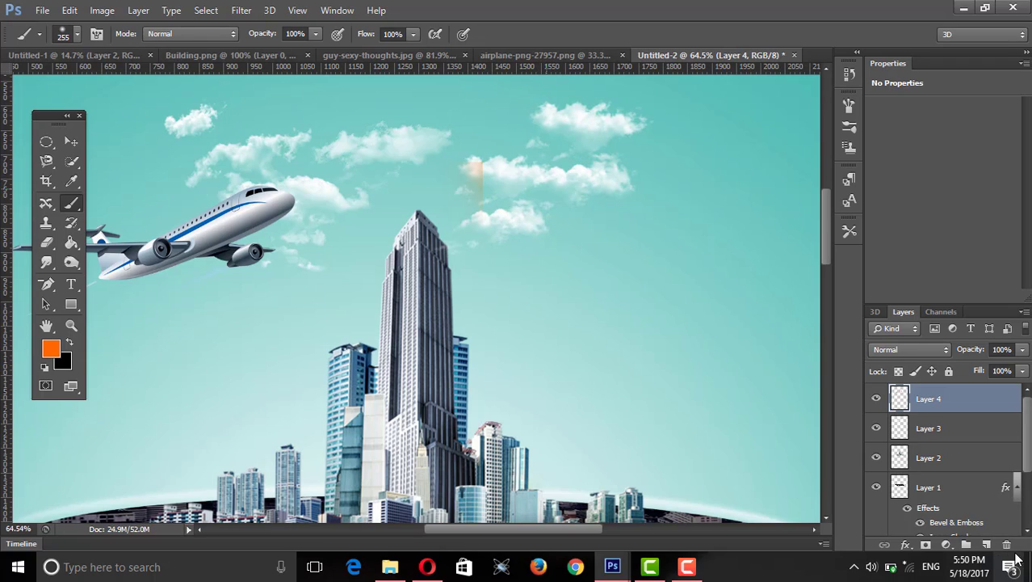
Step: On a new layer, paint an orange sun dab with an 89 px yellow core
left_click(987, 545)
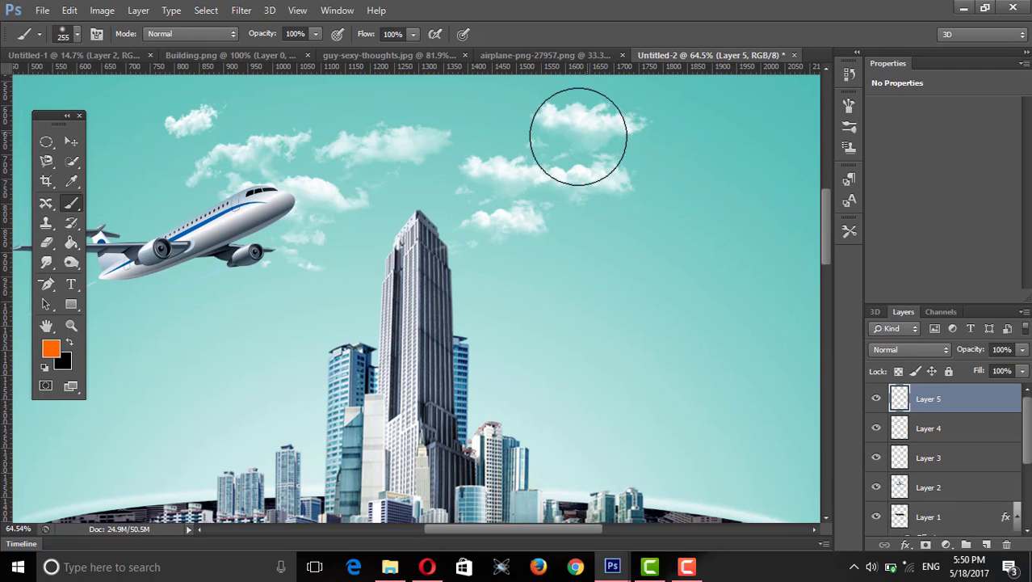
left_click(523, 144)
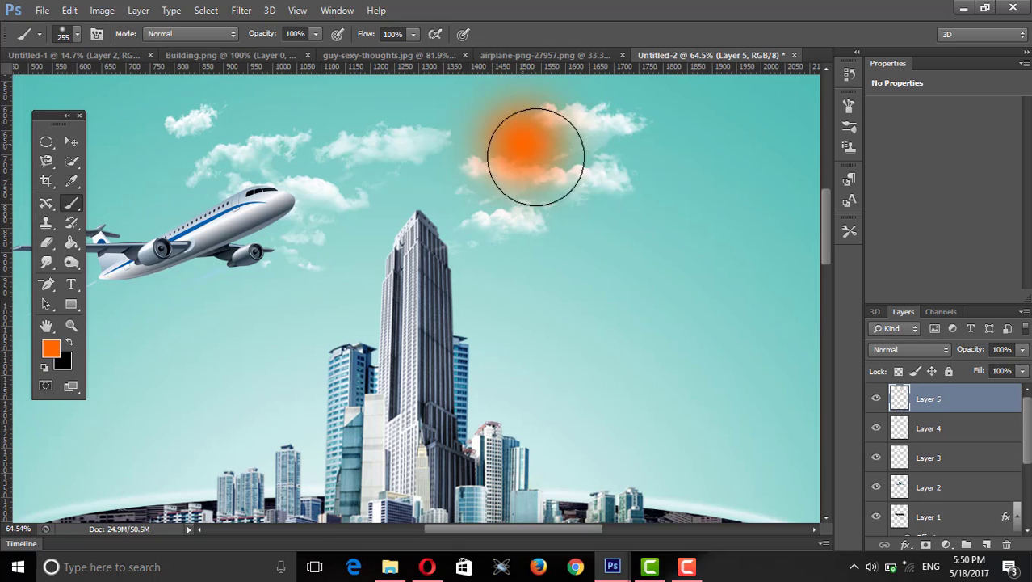
left_click(50, 350)
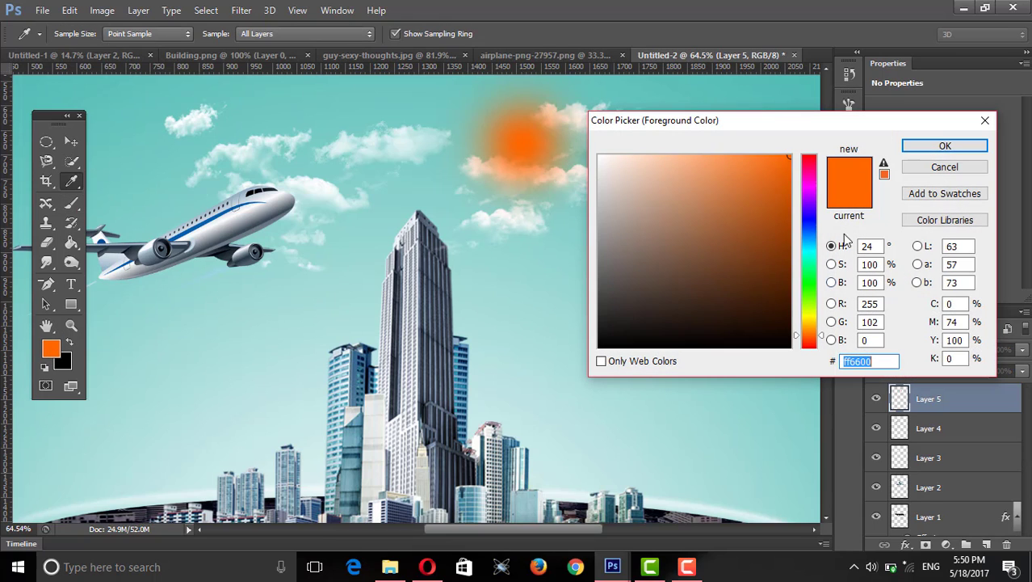
left_click(805, 319)
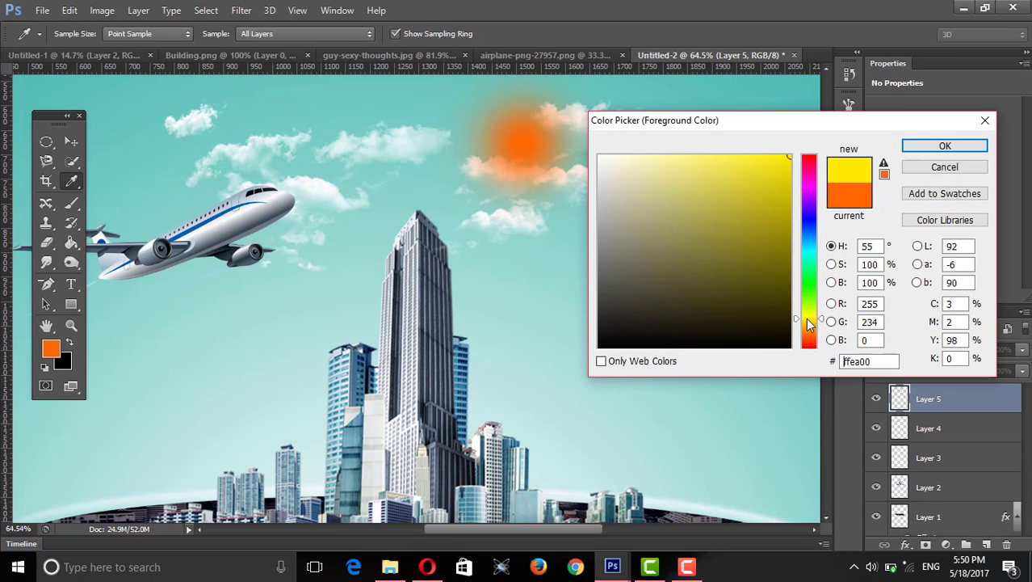
left_click(925, 147)
right_click(523, 148)
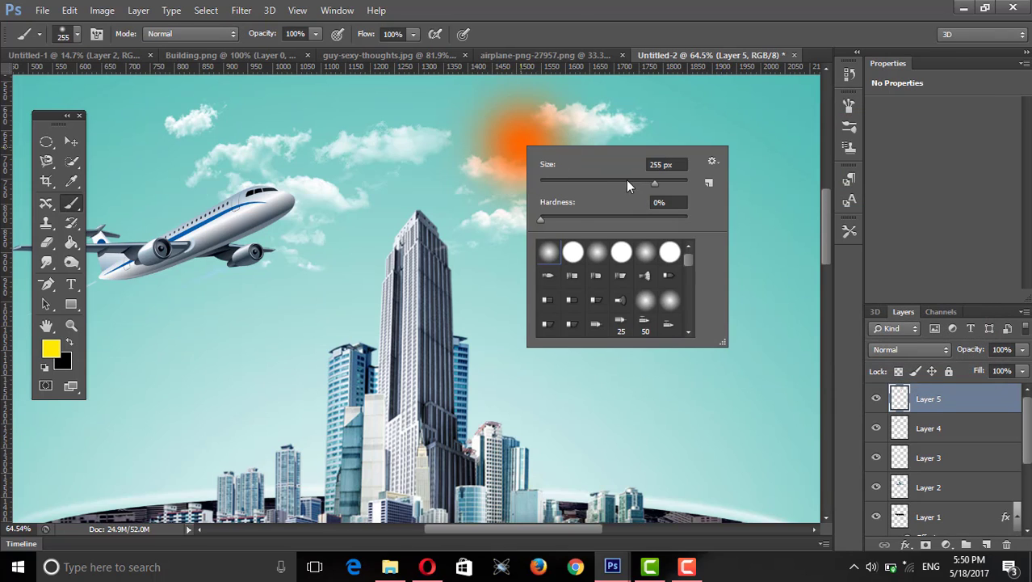
type("89")
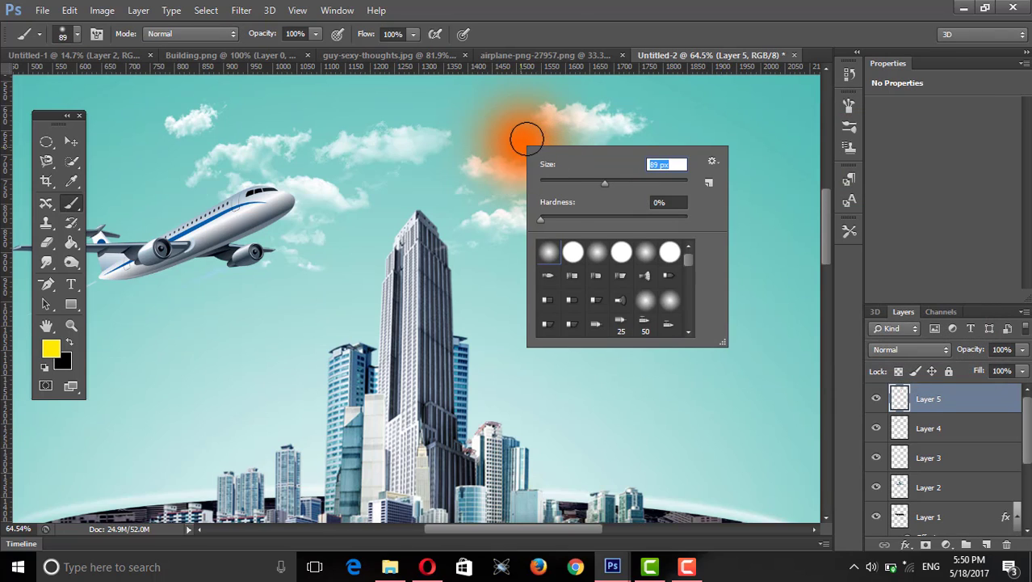
left_click(526, 139)
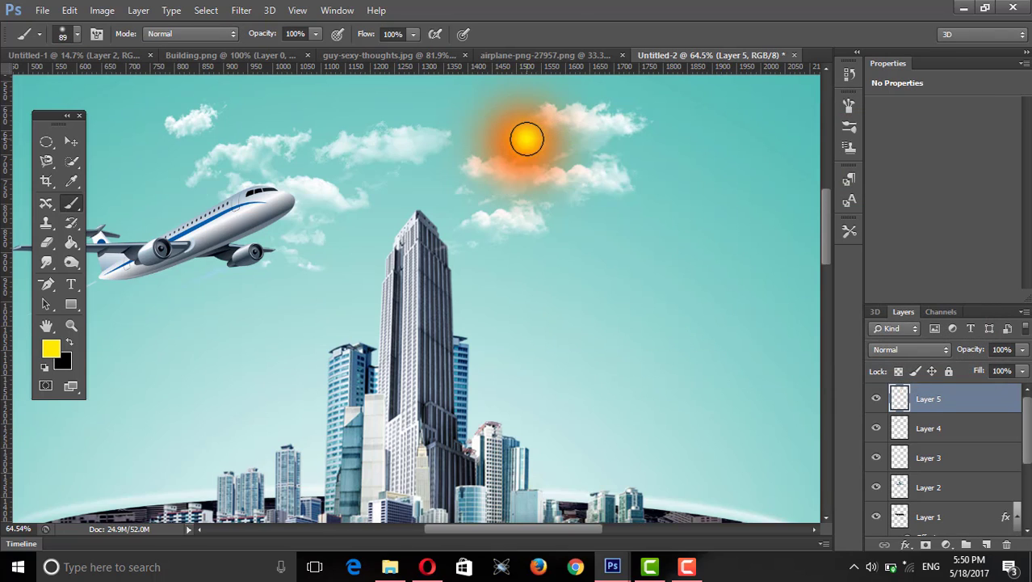
Step: Set the sun layer to Overlay blending and move it behind the airplane's nose
left_click(901, 355)
left_click(896, 200)
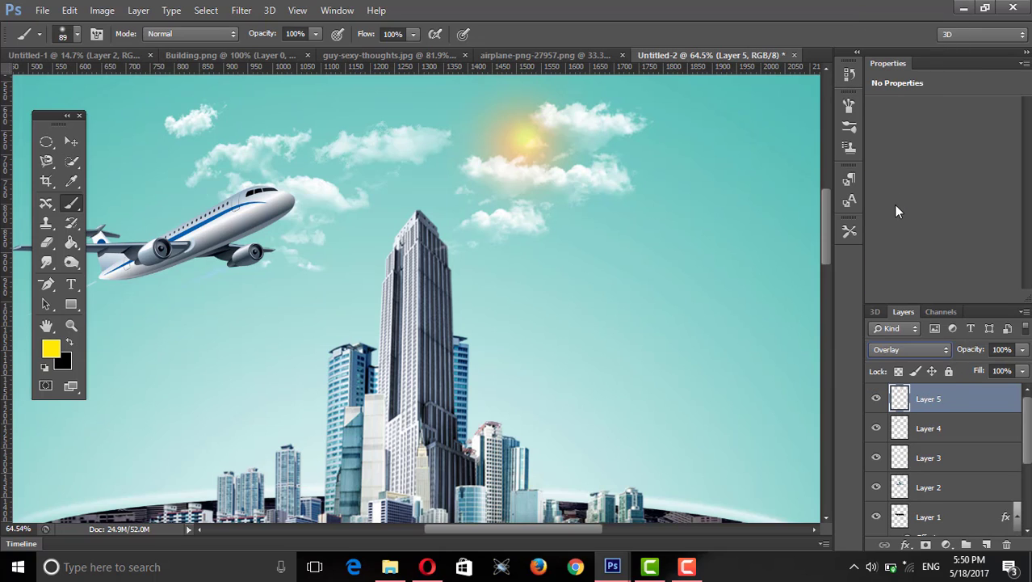
key("v")
mouse_move(545, 137)
left_mouse_down()
mouse_move(362, 276)
mouse_move(319, 173)
left_mouse_up()
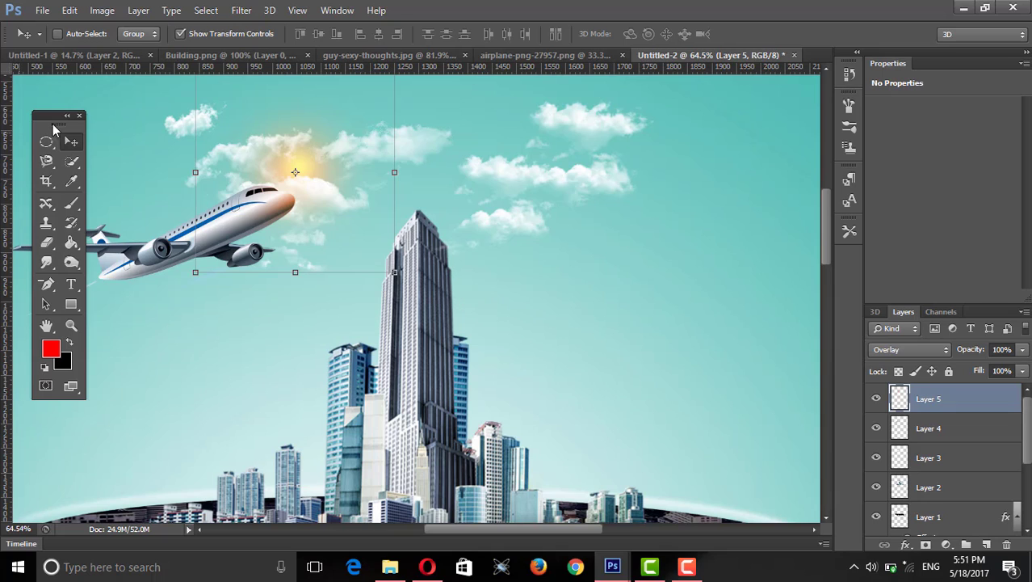
left_click(46, 146)
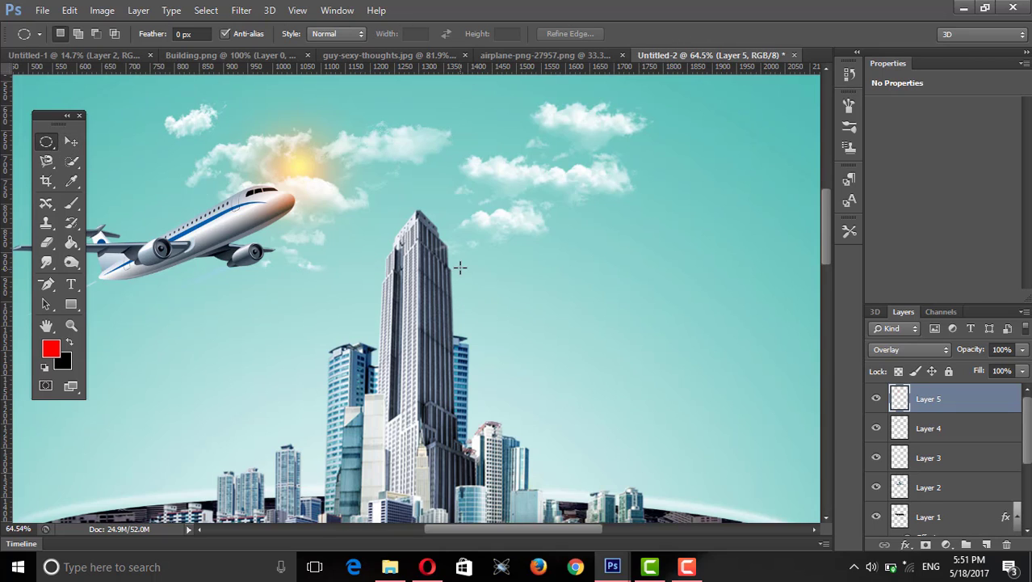
scroll(459, 264, "down", 3)
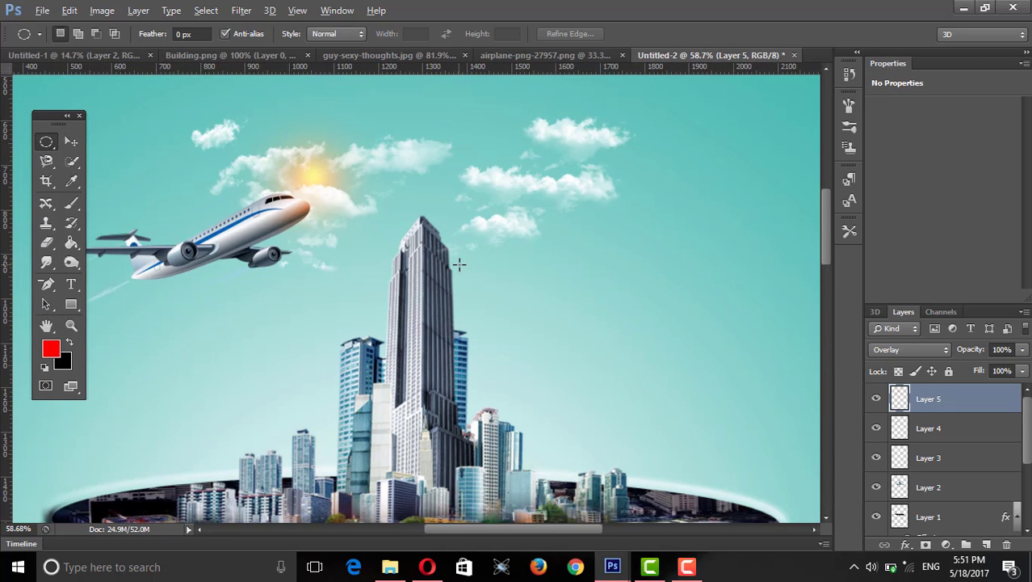
scroll(469, 265, "down", 1)
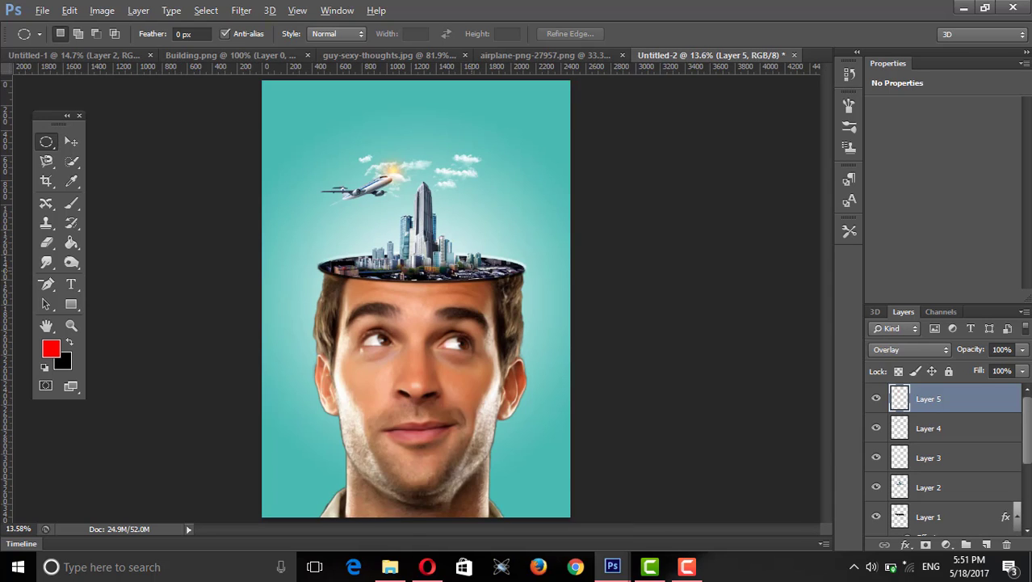
scroll(469, 267, "up", 4)
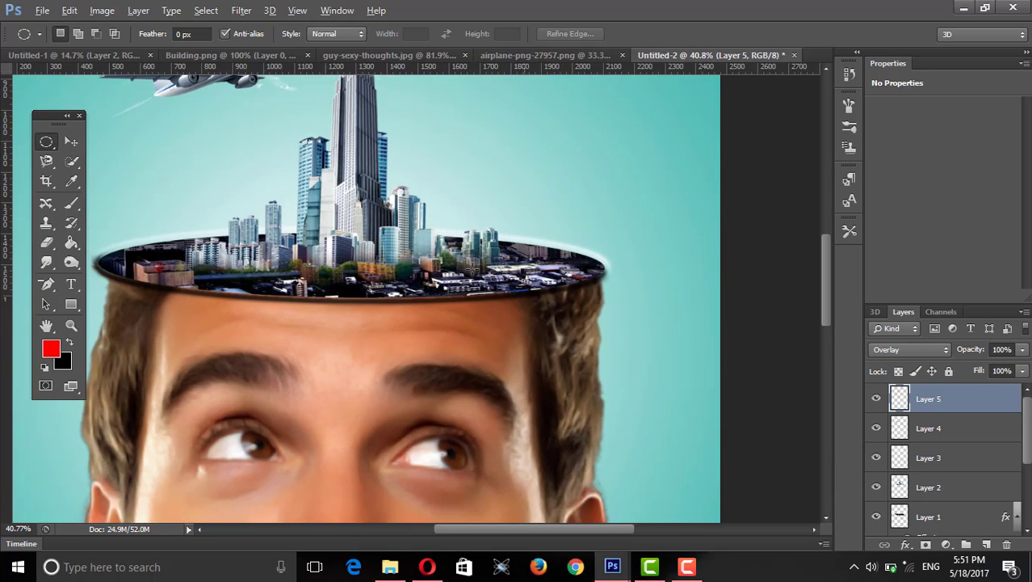
scroll(469, 267, "down", 1)
scroll(469, 266, "down", 1)
scroll(468, 267, "down", 1)
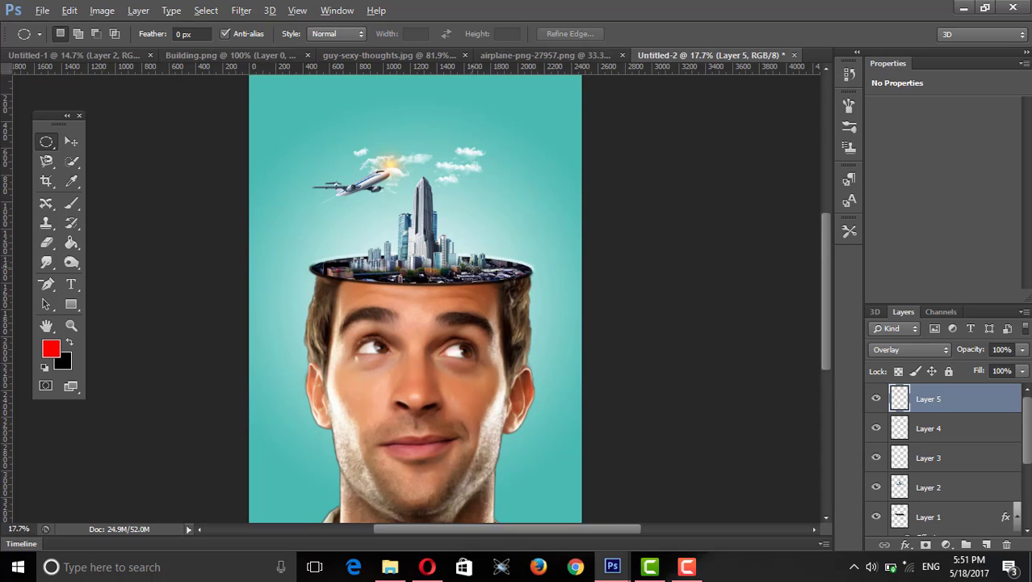
scroll(469, 267, "down", 1)
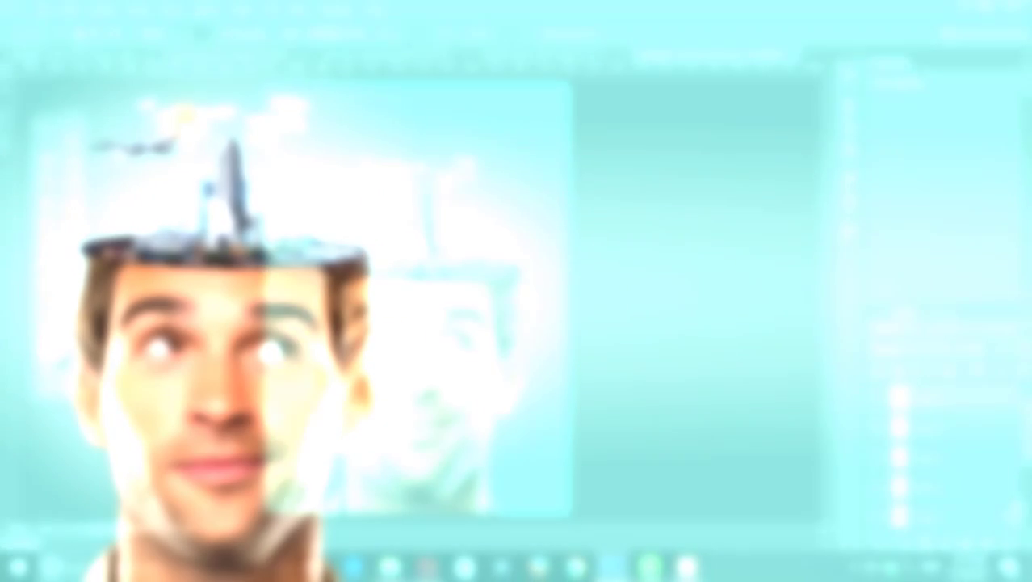